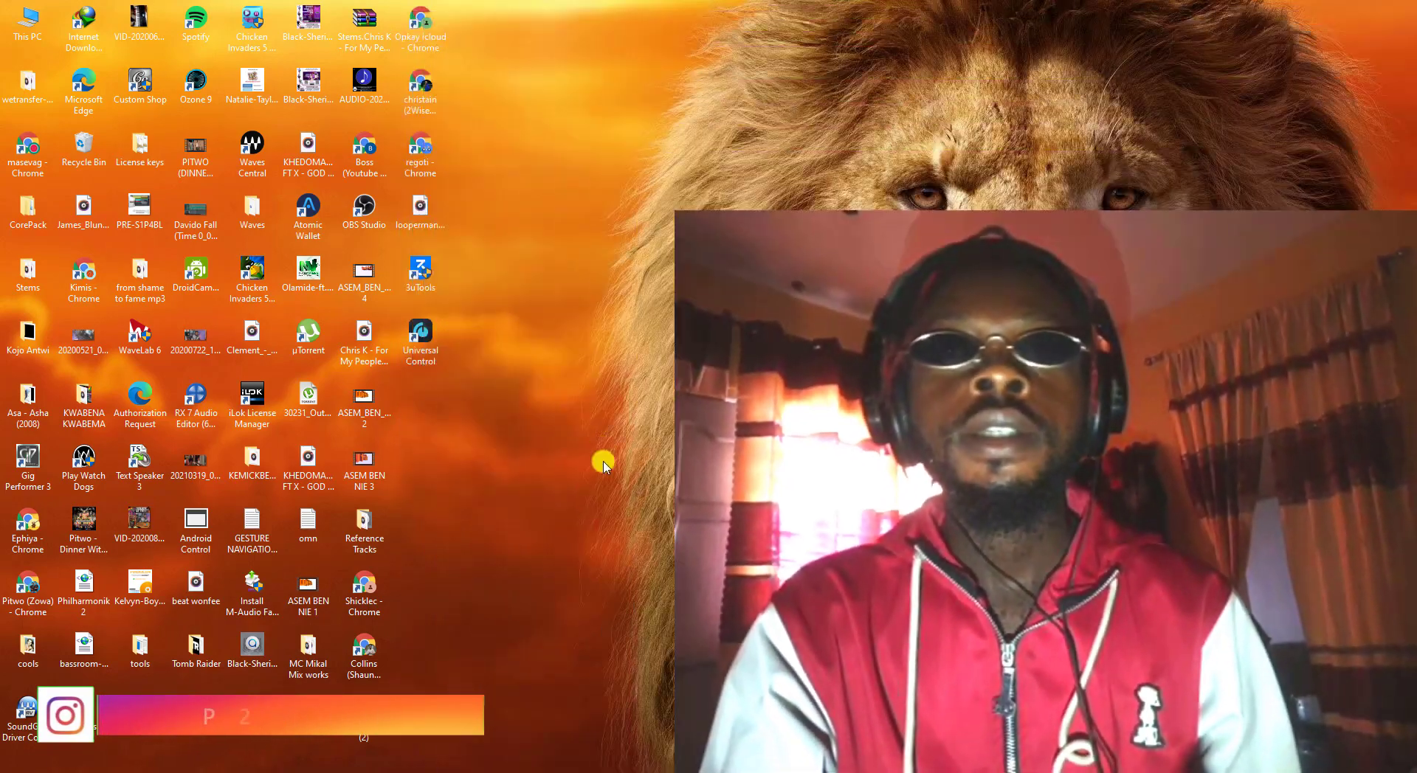
{"action": "right_click", "coordinate": [603, 450]}
{"action": "left_click", "coordinate": [640, 512]}
{"action": "right_click", "coordinate": [573, 401]}
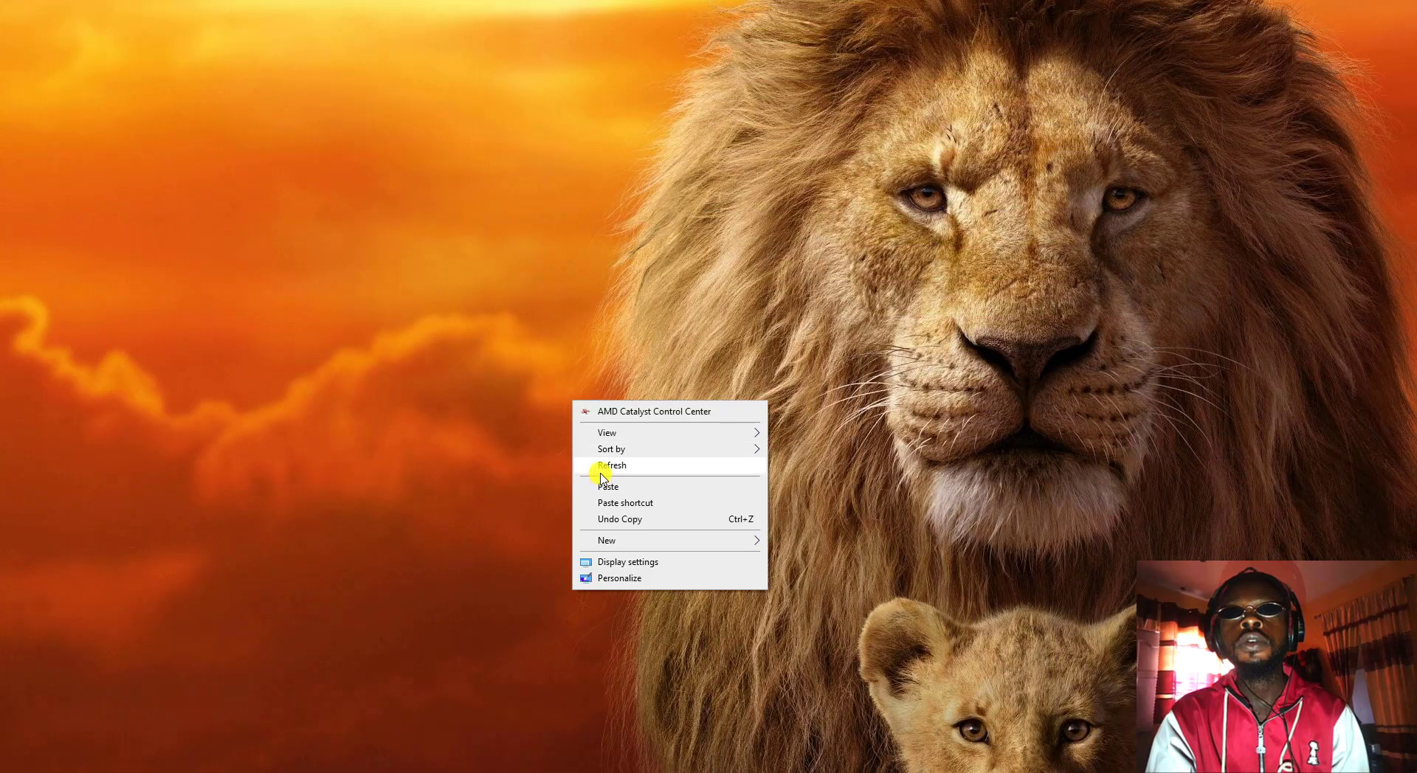
{"action": "left_click", "coordinate": [600, 465]}
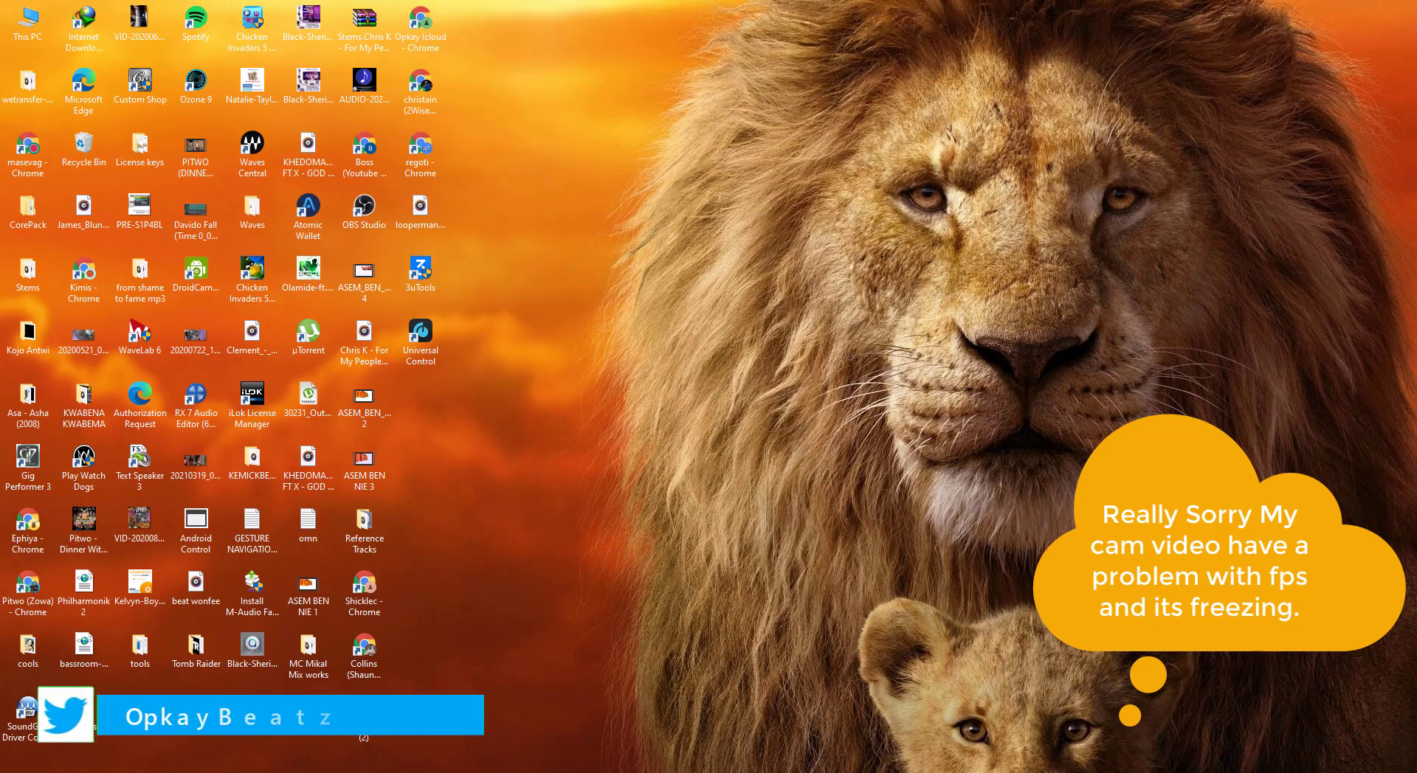
Switch to the open Studio One song "kemick new 2020 - Copy" and play it from the beginning
{"action": "mouse_move", "coordinate": [204, 768]}
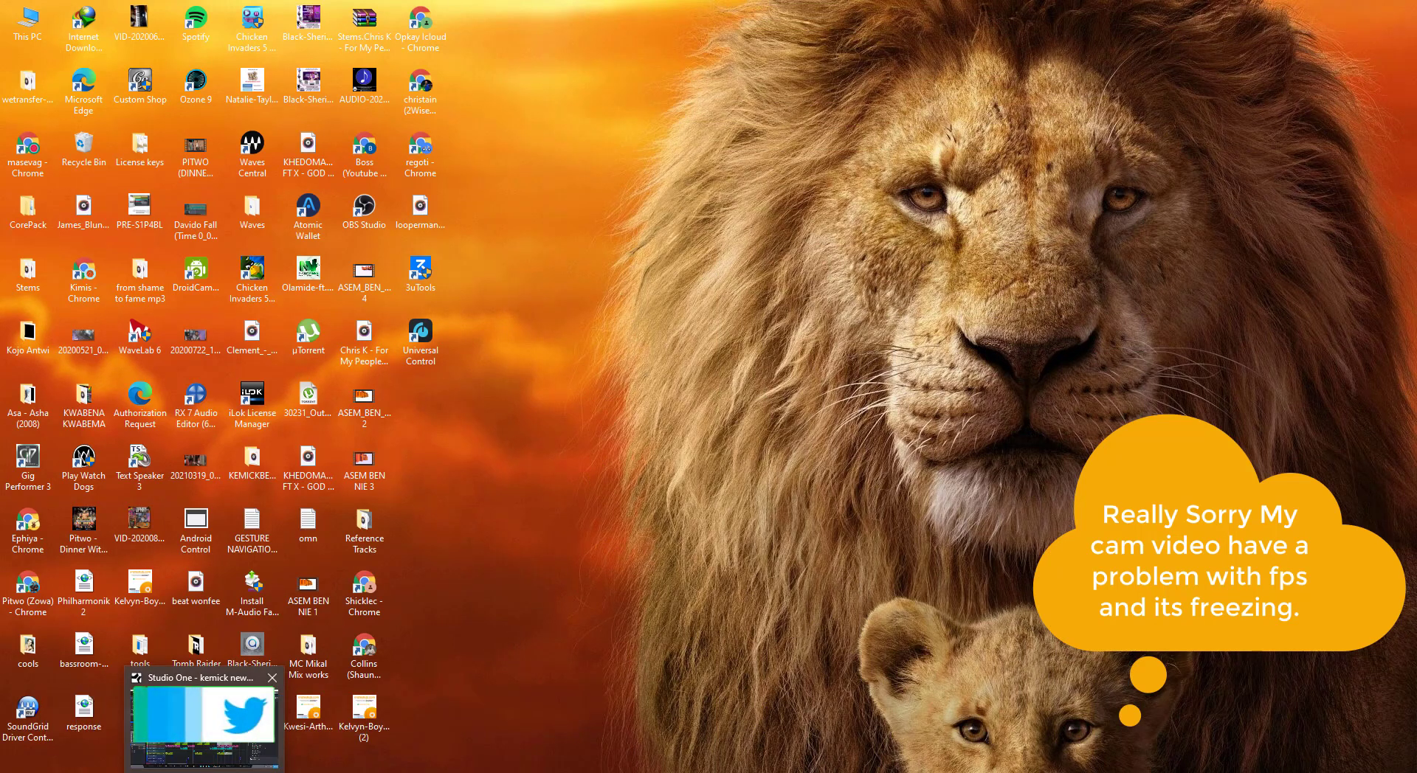
{"action": "left_click", "coordinate": [225, 726]}
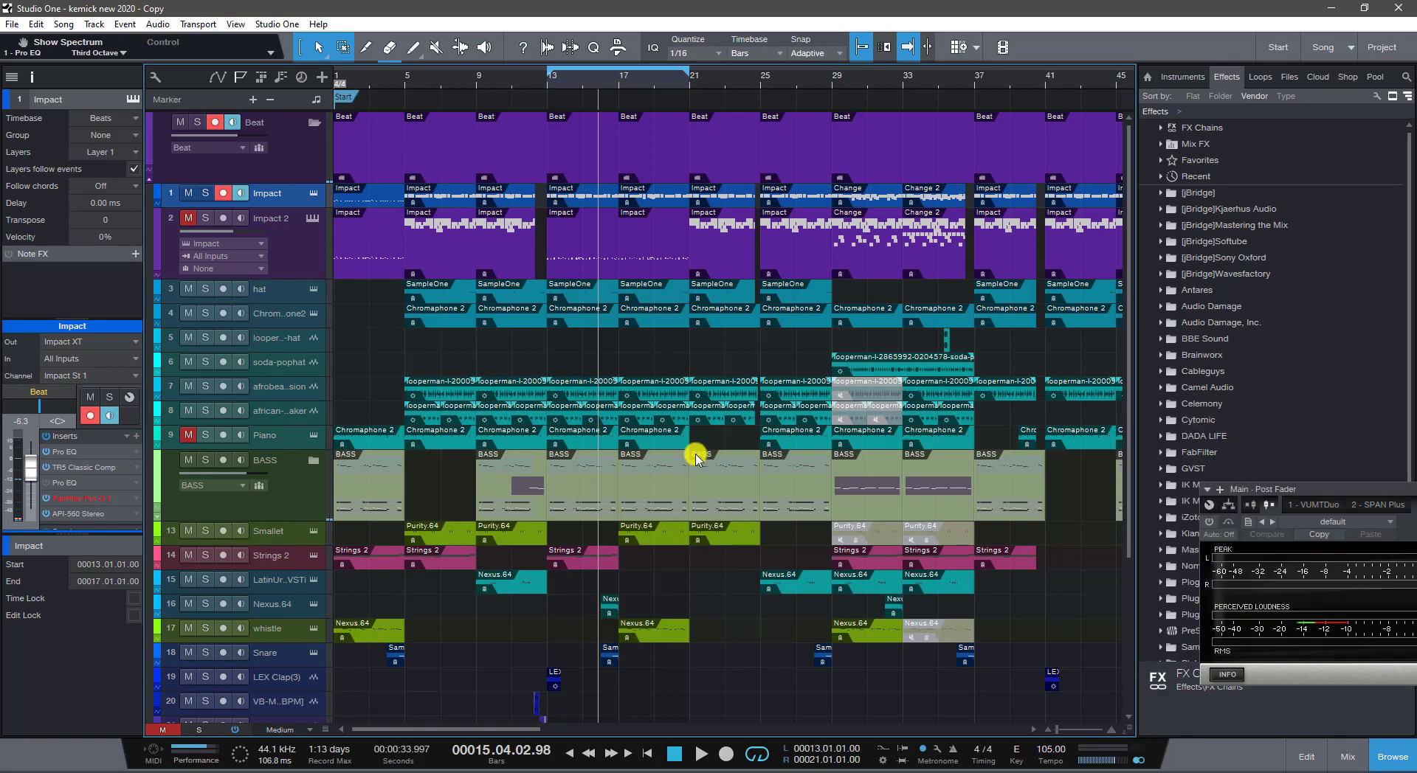
{"action": "scroll", "coordinate": [535, 86], "scroll_direction": "up", "scroll_amount": 4}
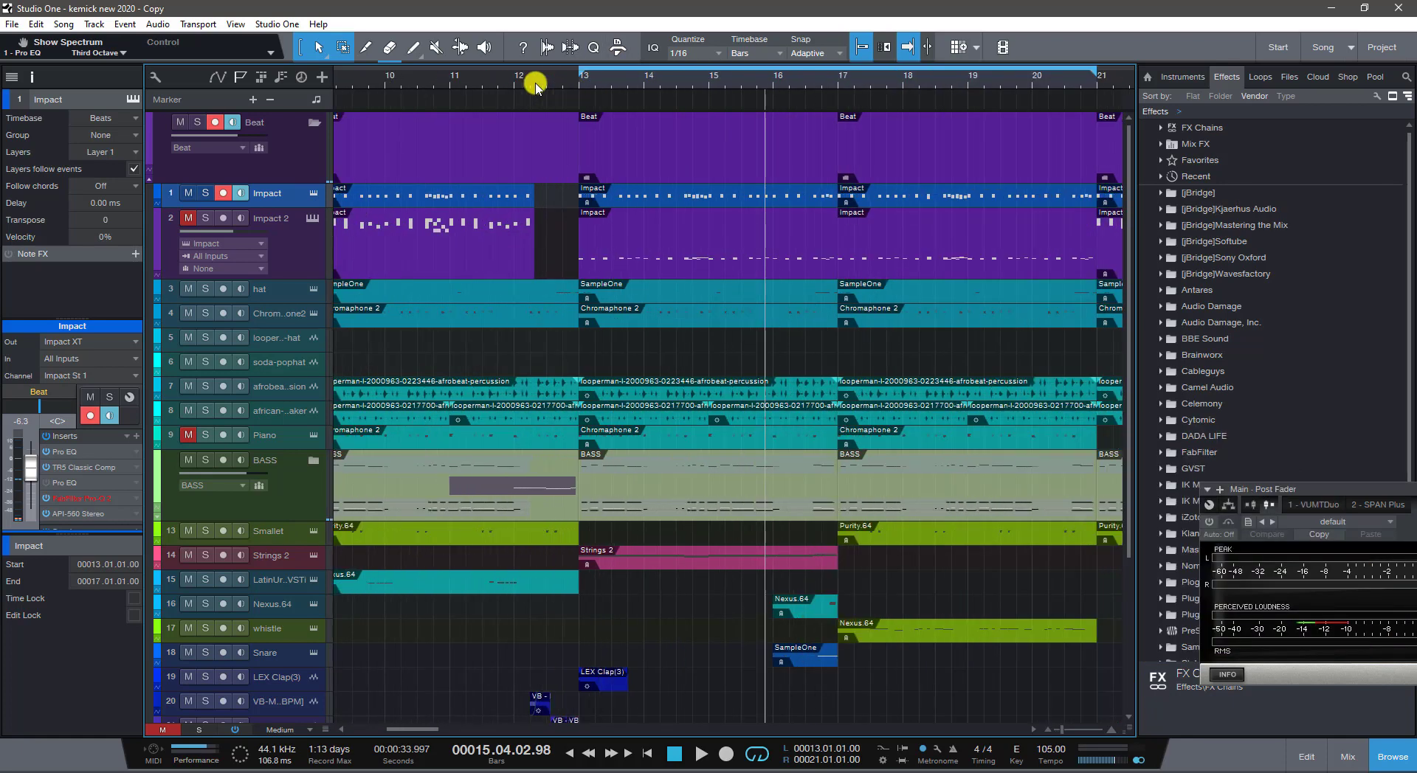
{"action": "scroll", "coordinate": [535, 83], "scroll_direction": "down", "scroll_amount": 5}
{"action": "key", "text": "comma"}
{"action": "scroll", "coordinate": [543, 85], "scroll_direction": "down", "scroll_amount": 2}
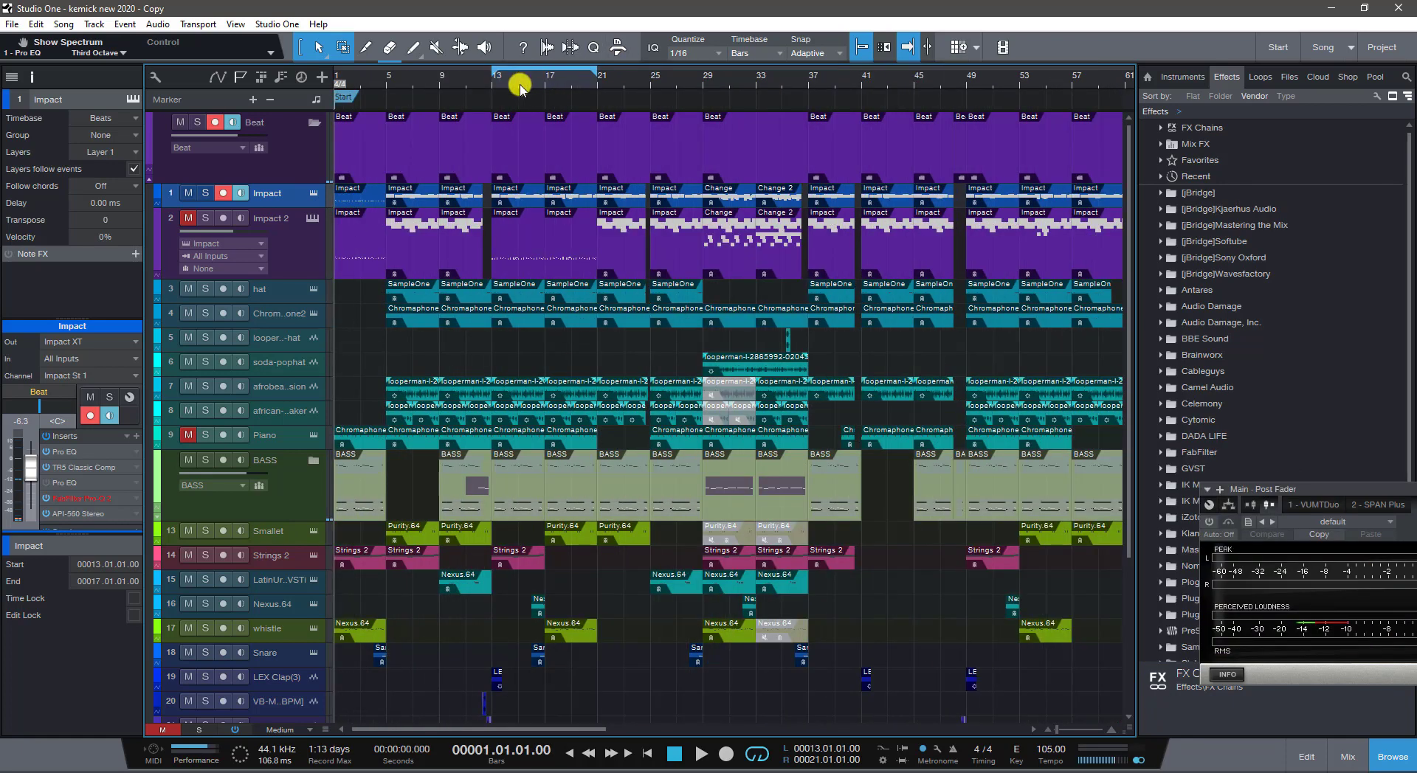
{"action": "scroll", "coordinate": [371, 89], "scroll_direction": "up", "scroll_amount": 1}
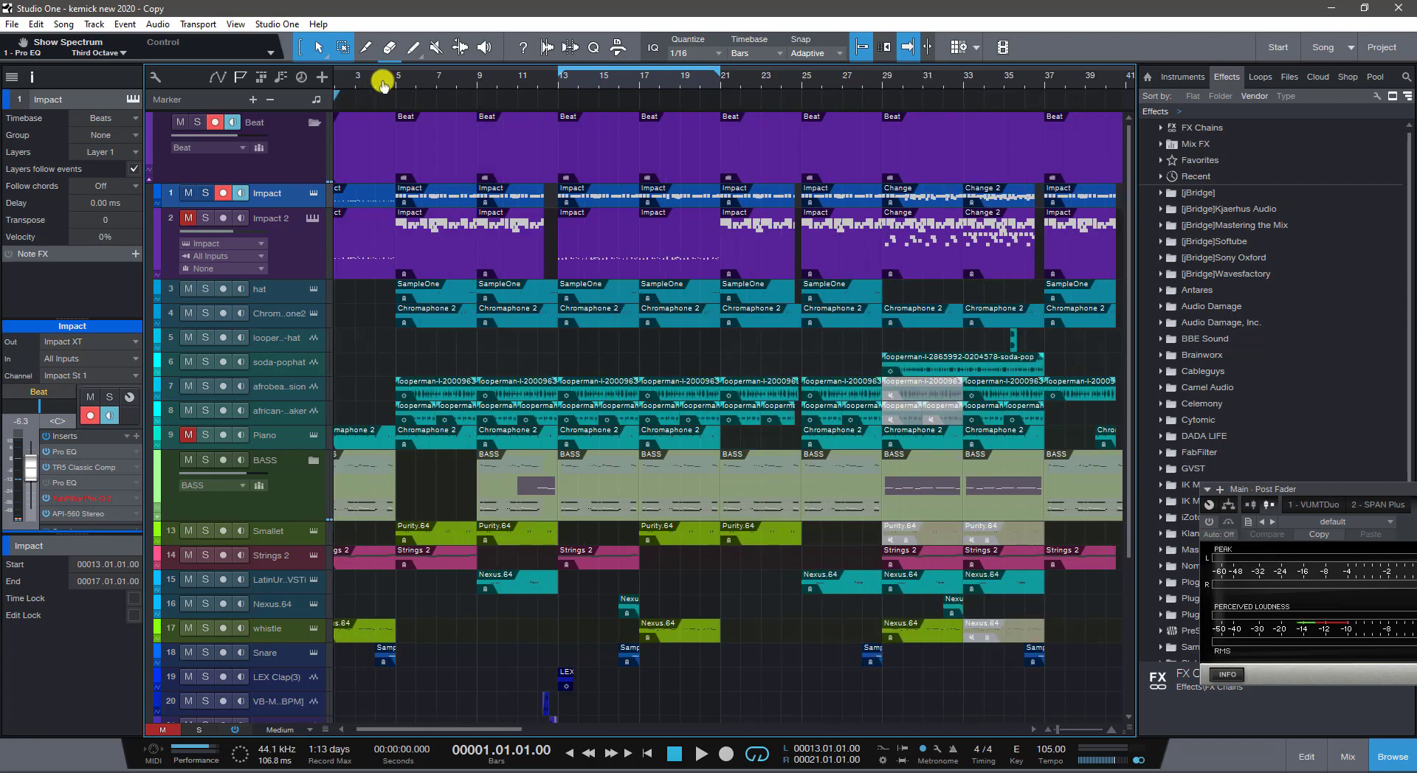
{"action": "scroll", "coordinate": [383, 85], "scroll_direction": "left", "scroll_amount": 1}
{"action": "scroll", "coordinate": [487, 85], "scroll_direction": "up", "scroll_amount": 2}
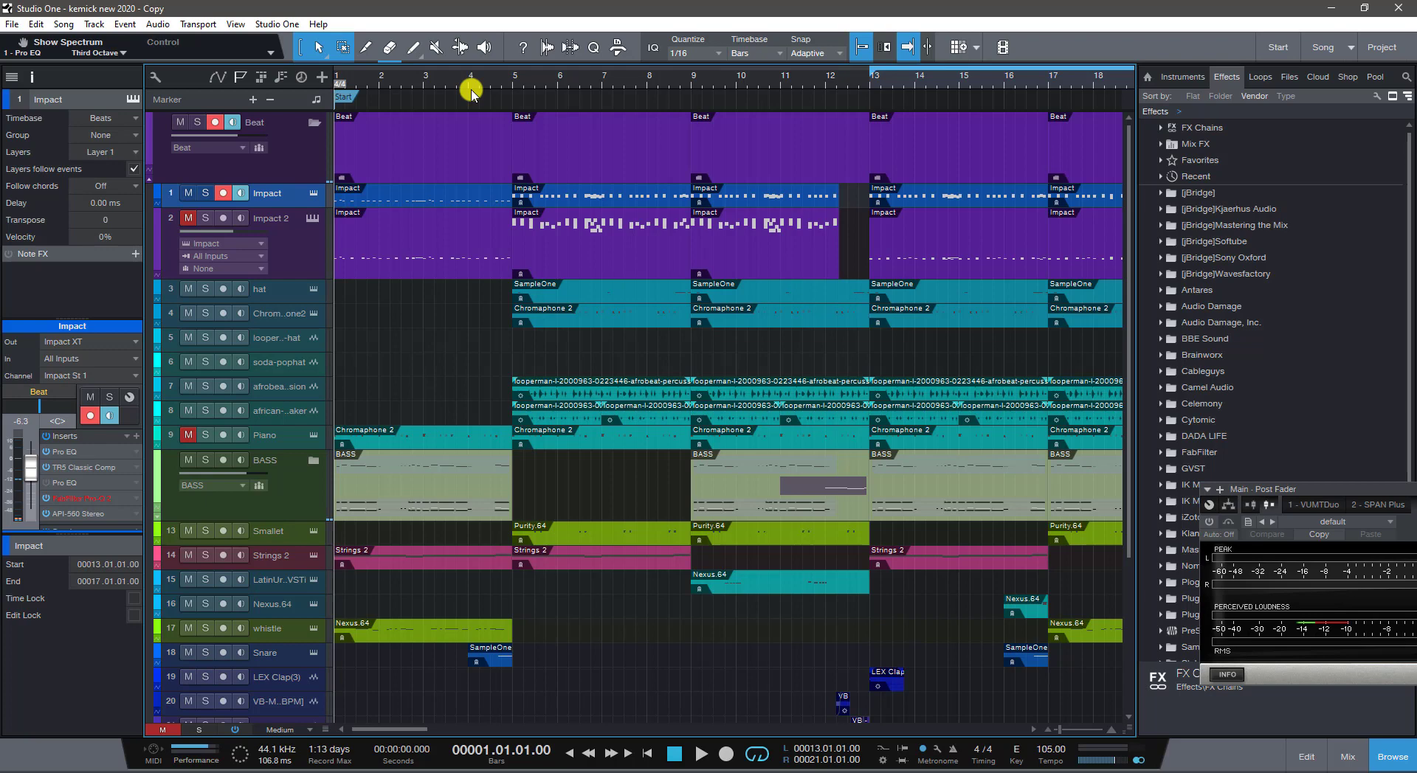
{"action": "key", "text": "space"}
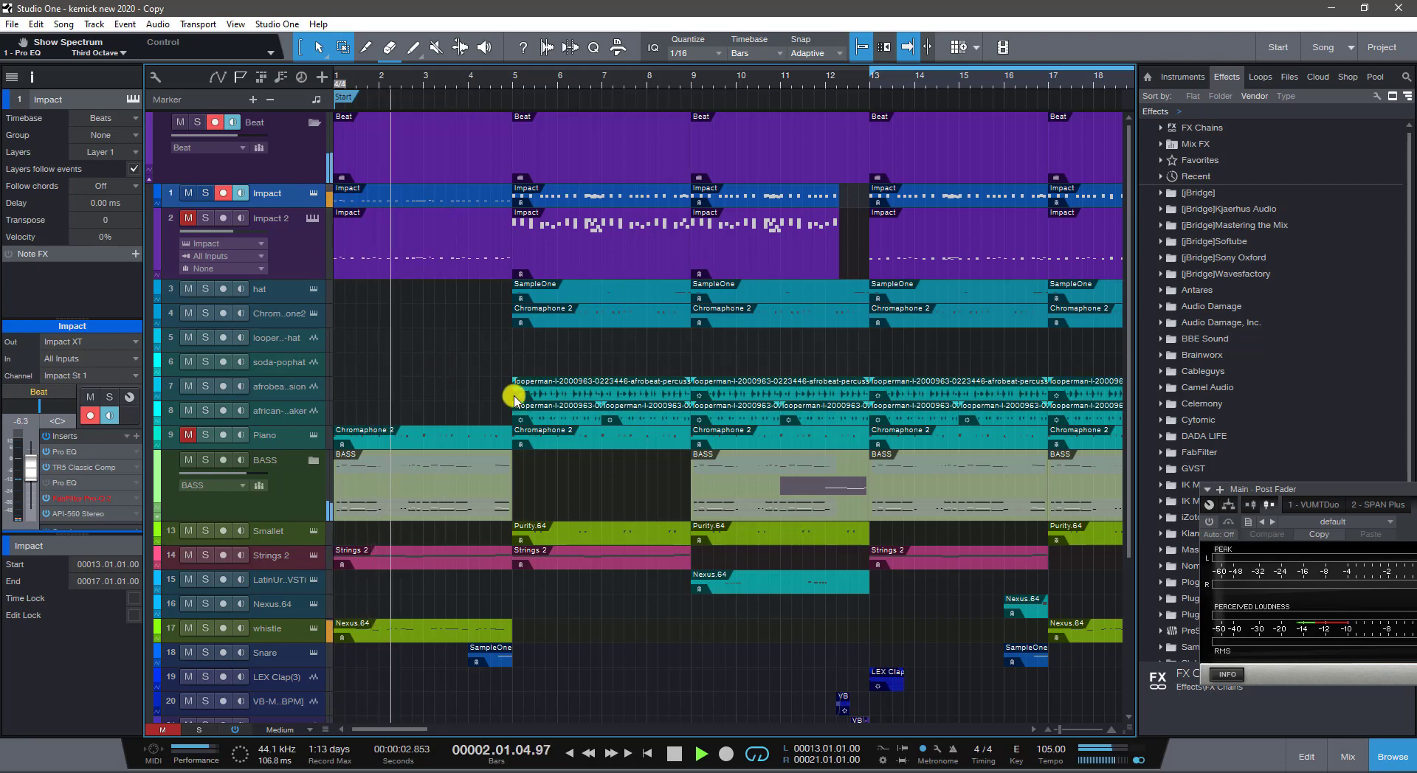
Reduce the height of all tracks in the arrangement to Tiny
{"action": "left_click", "coordinate": [290, 731]}
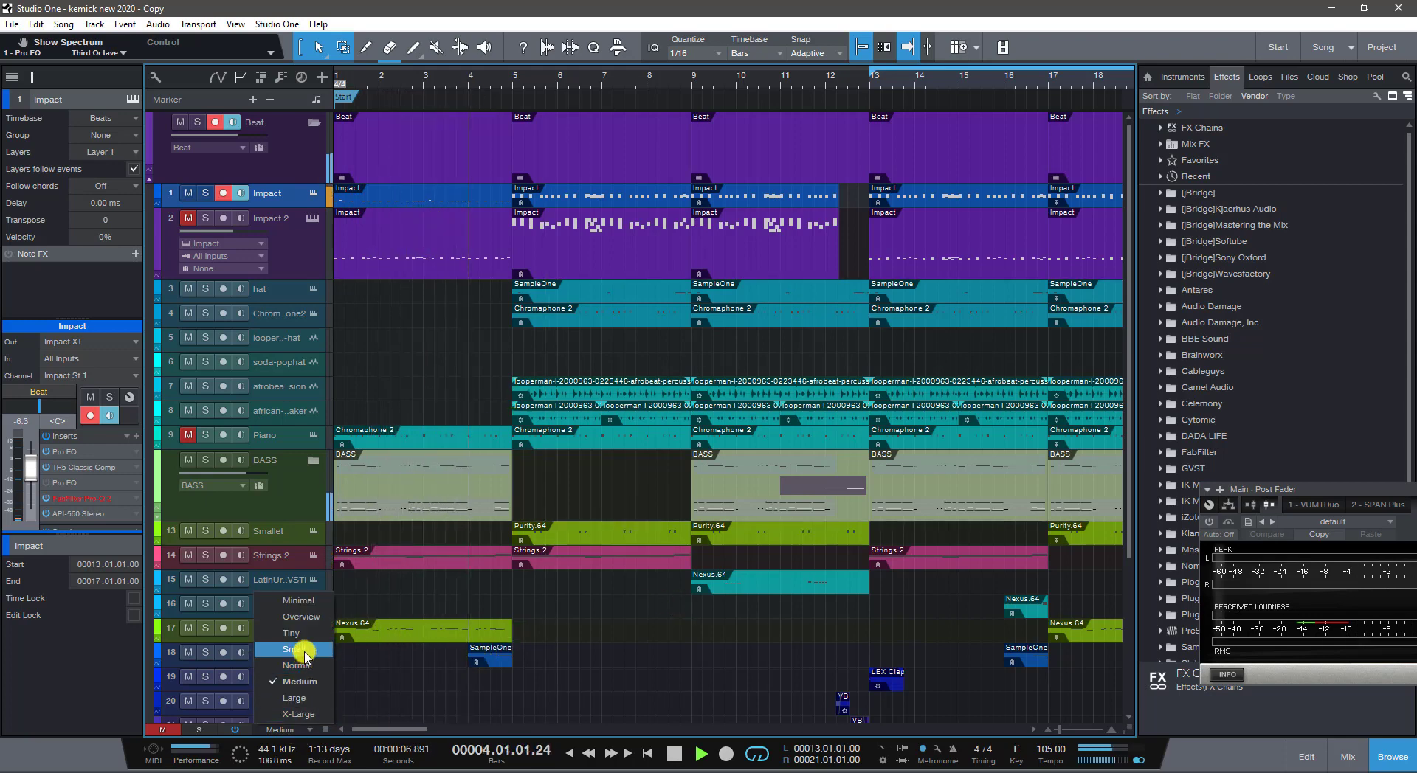
{"action": "left_click", "coordinate": [295, 650]}
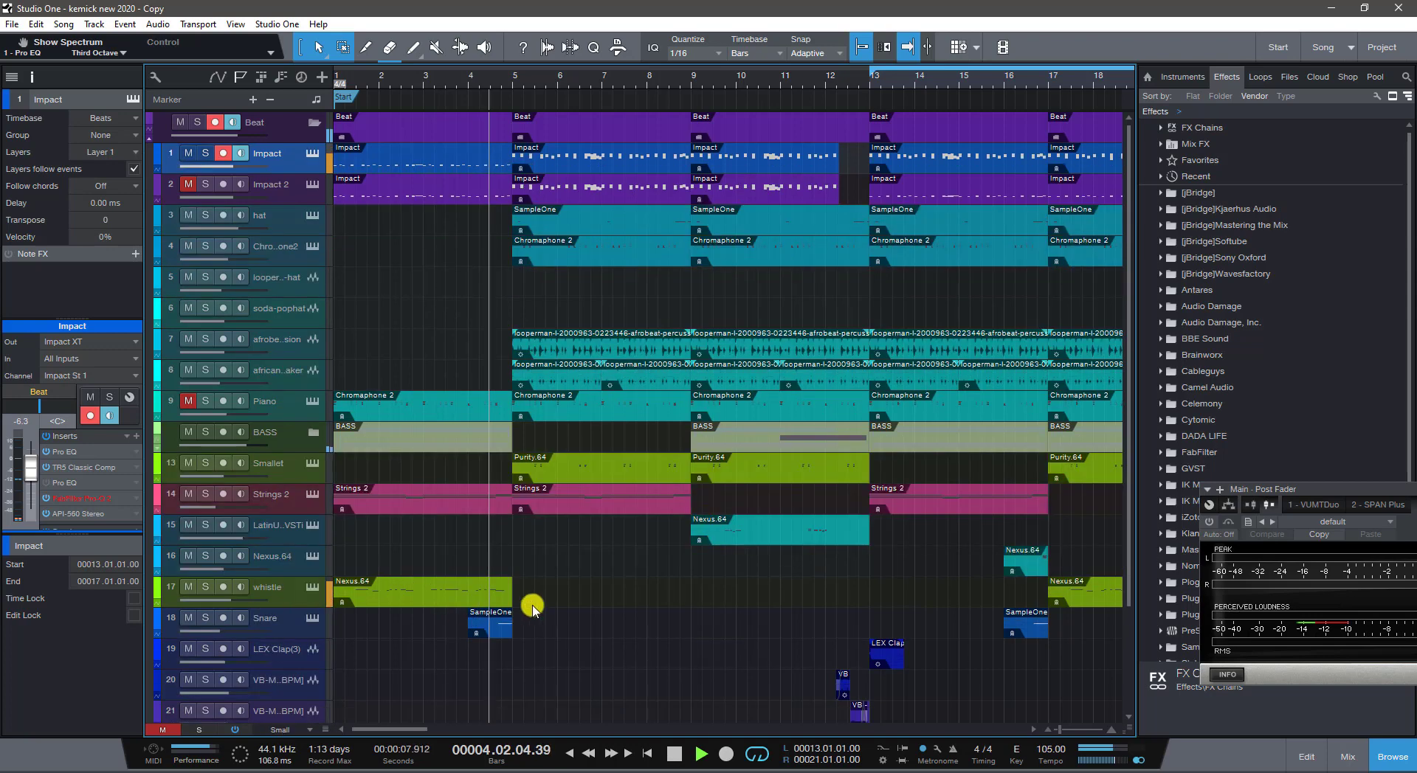
{"action": "left_click", "coordinate": [282, 729]}
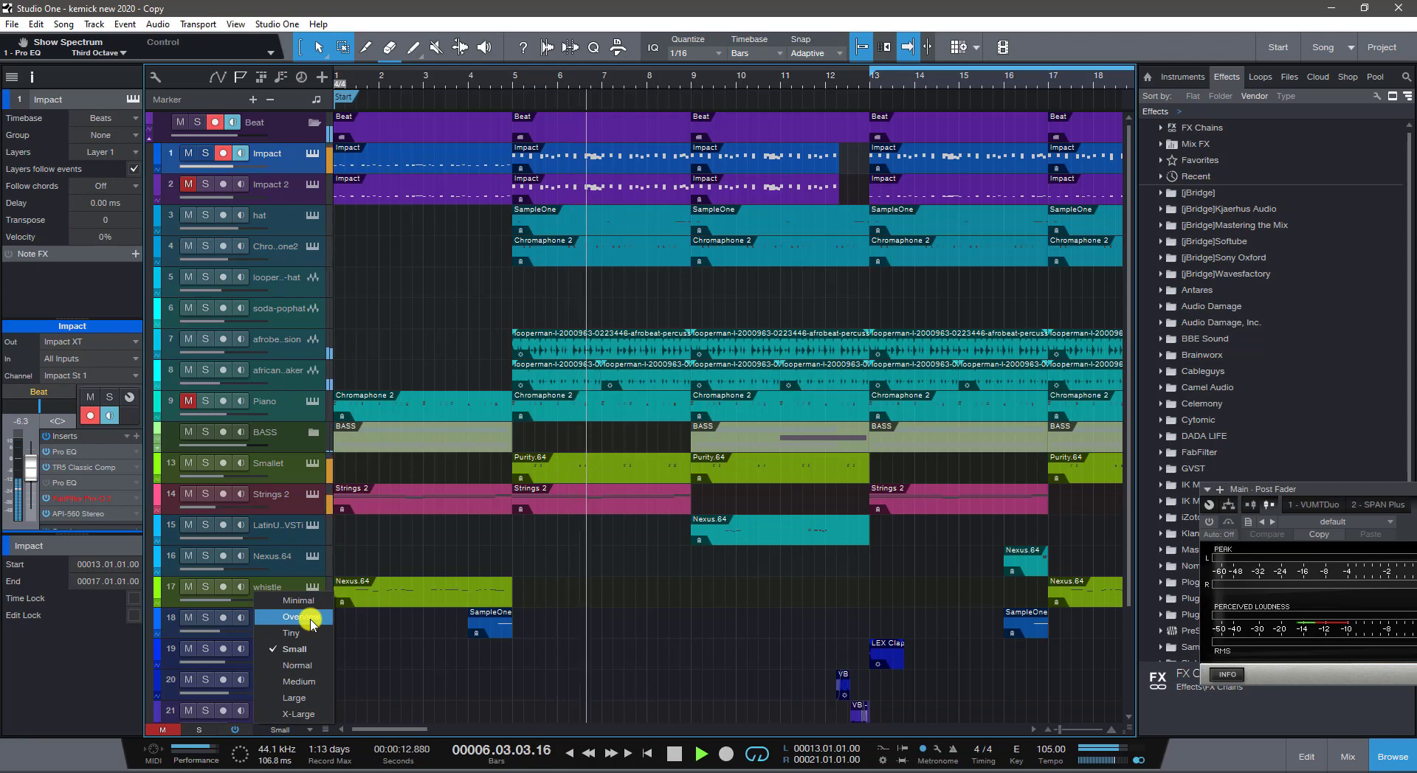
{"action": "left_click", "coordinate": [313, 633]}
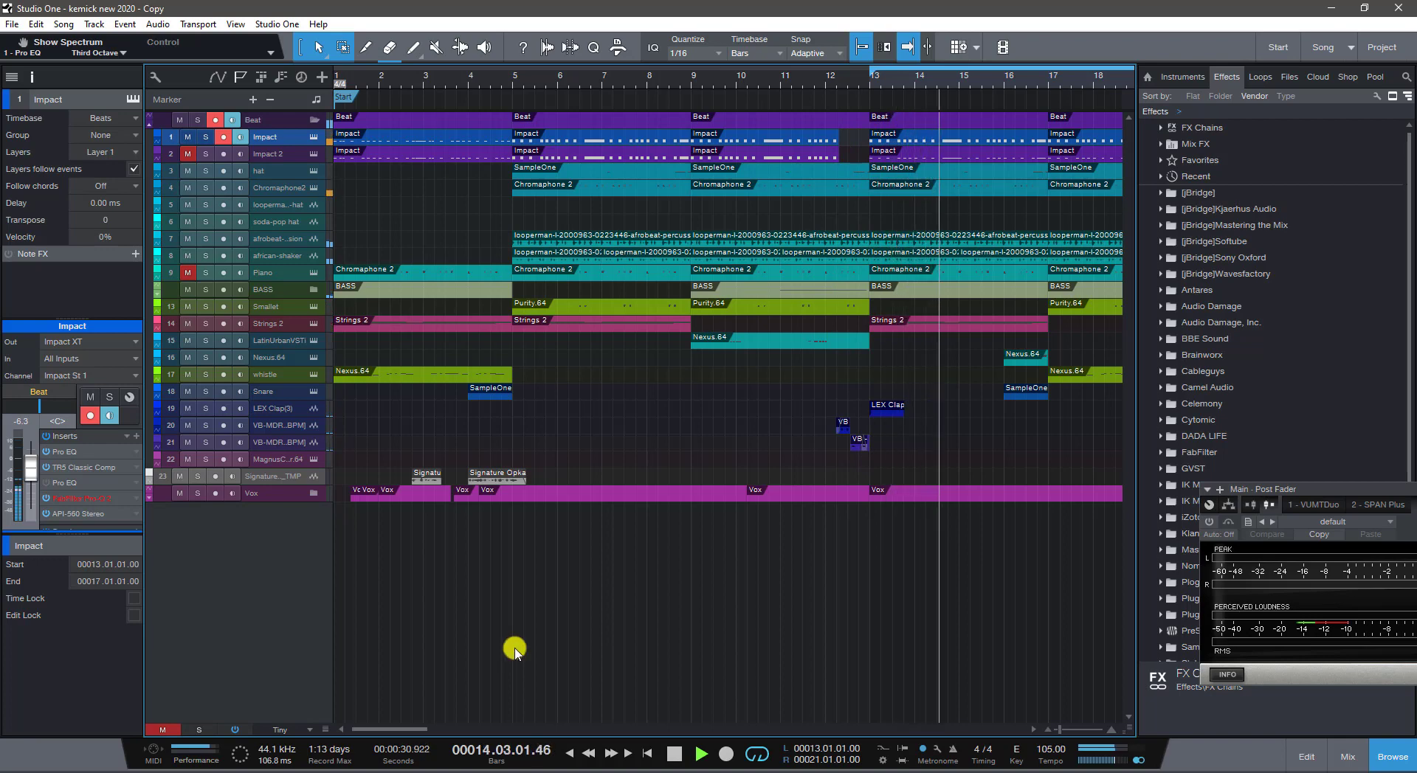
Stop playback with looping off and return the playback cursor to the loop start at bar 13
{"action": "key", "text": "w"}
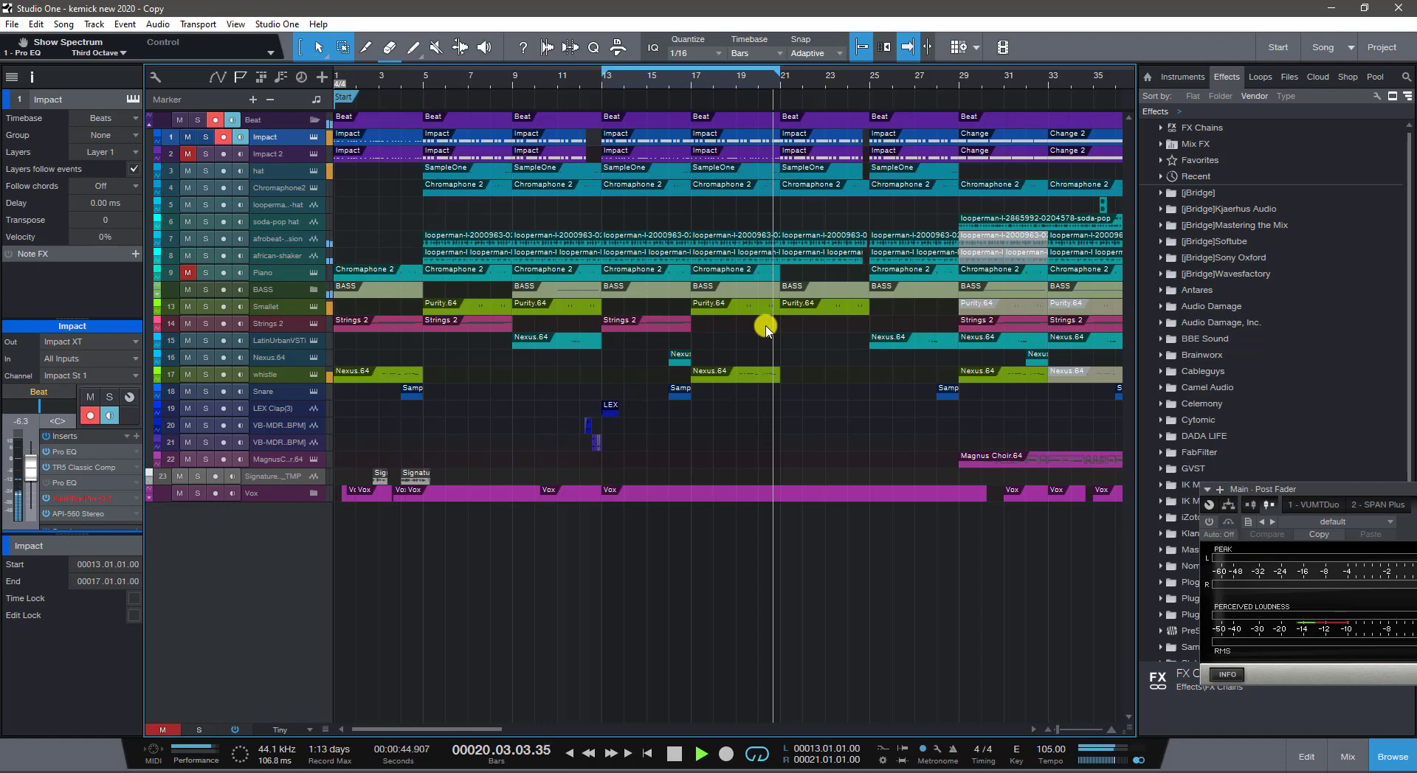
{"action": "key", "text": "space"}
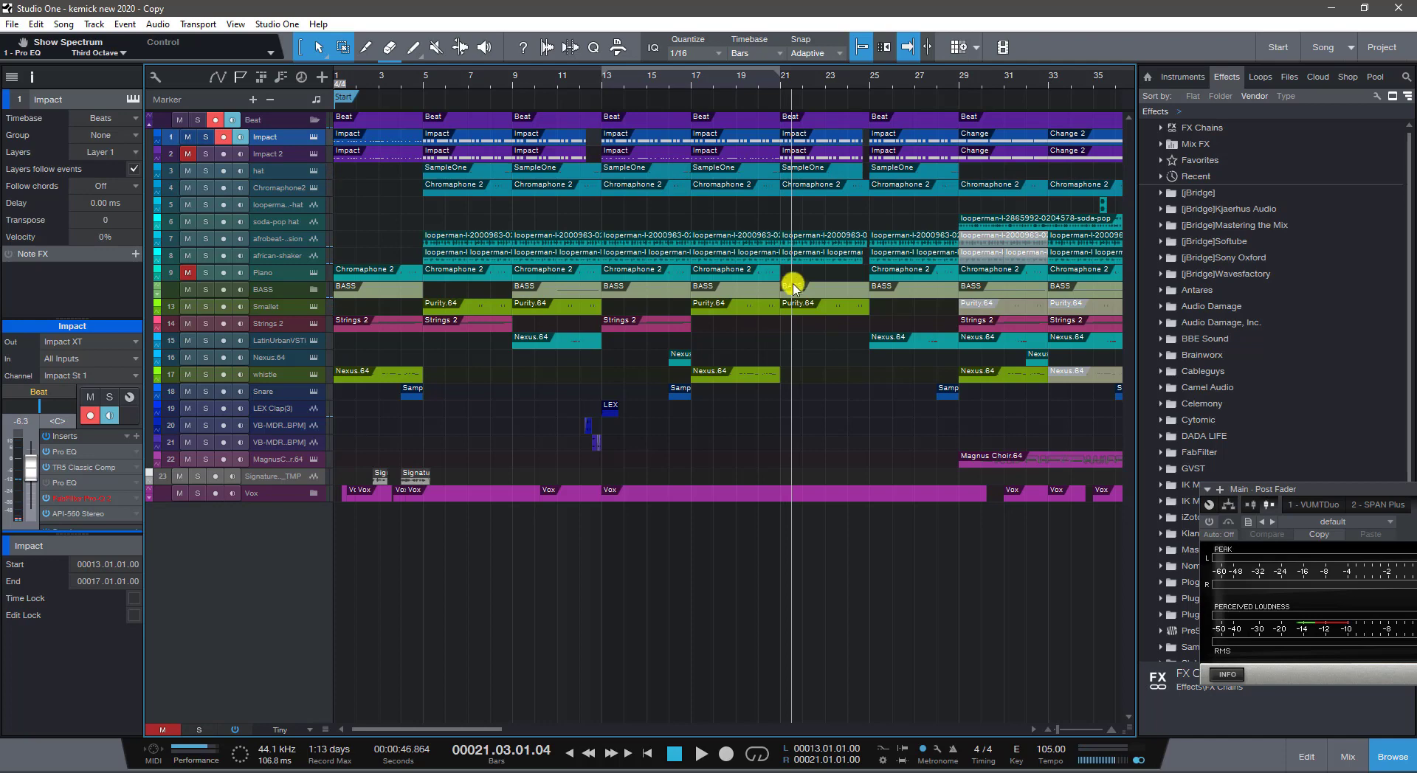
{"action": "key", "text": "KP_1"}
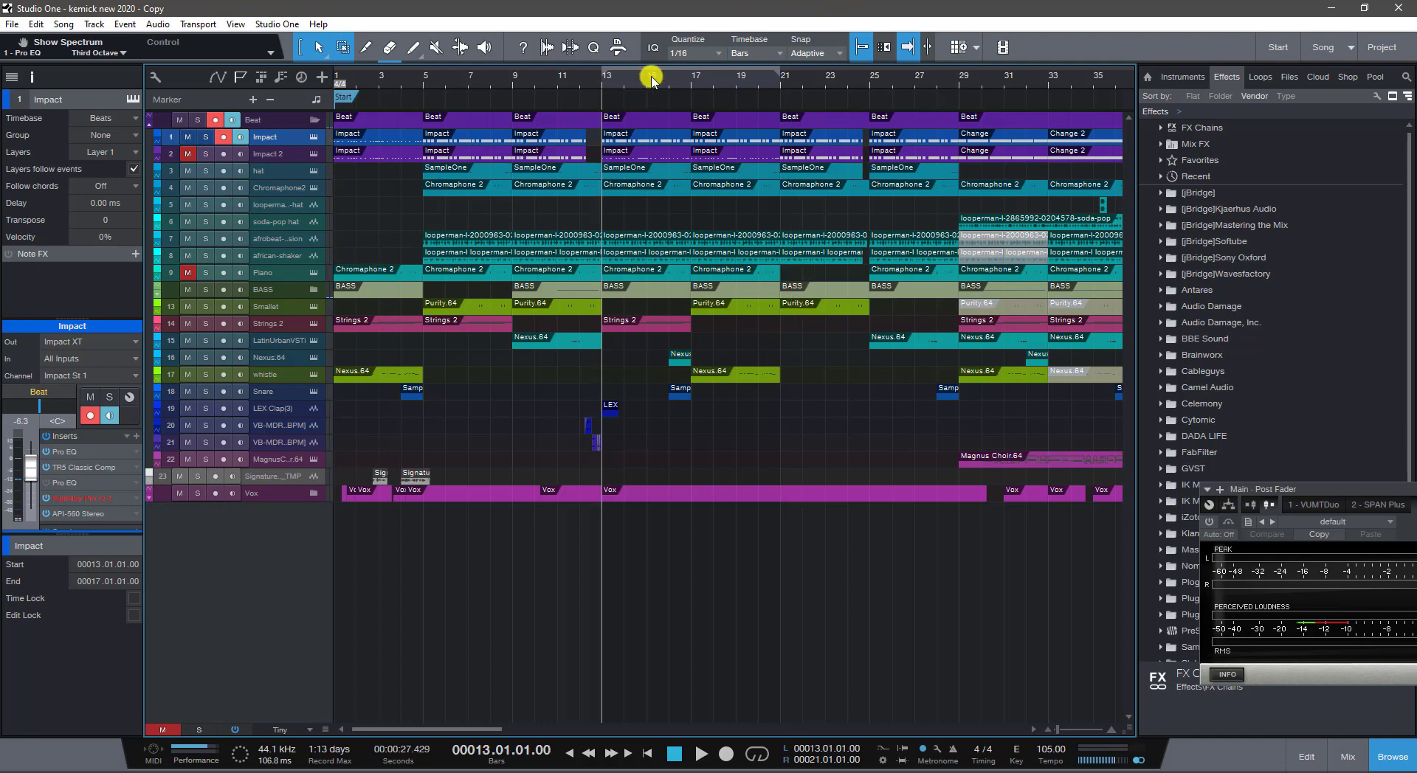
Enlarge the height of only the first Impact track to show its drum notes from bar 13
{"action": "scroll", "coordinate": [651, 77], "scroll_direction": "up", "scroll_amount": 4}
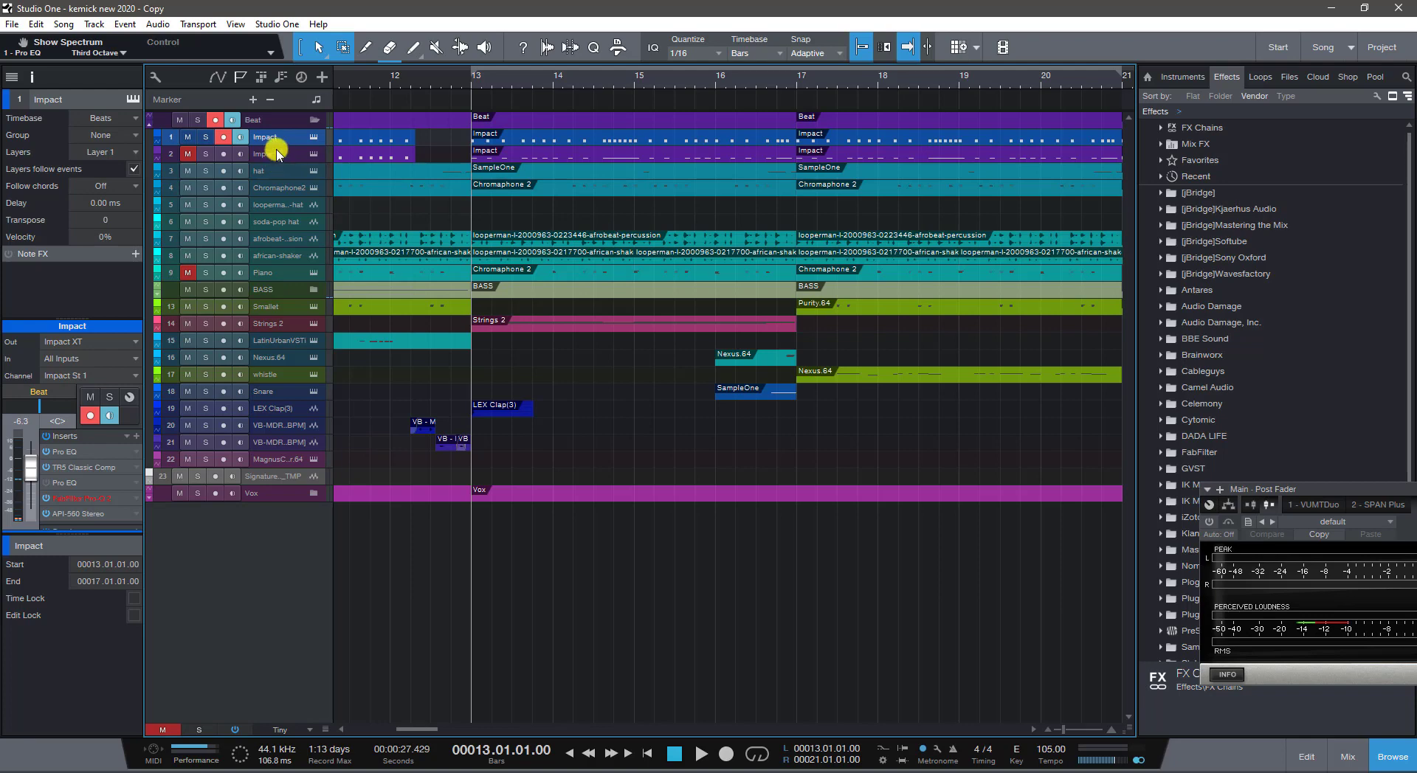
{"action": "left_click_drag", "start_coordinate": [276, 145], "coordinate": [275, 217]}
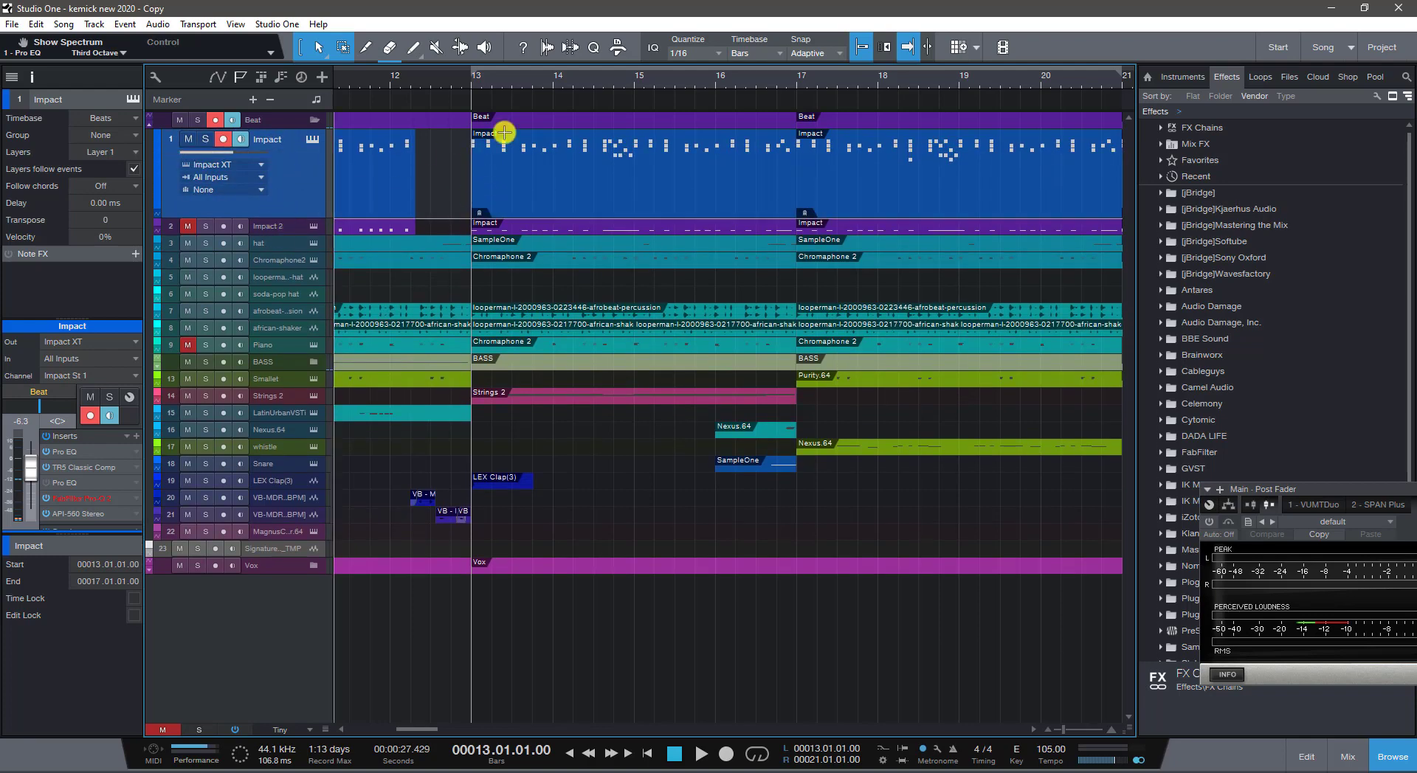
{"action": "scroll", "coordinate": [583, 77], "scroll_direction": "up", "scroll_amount": 2}
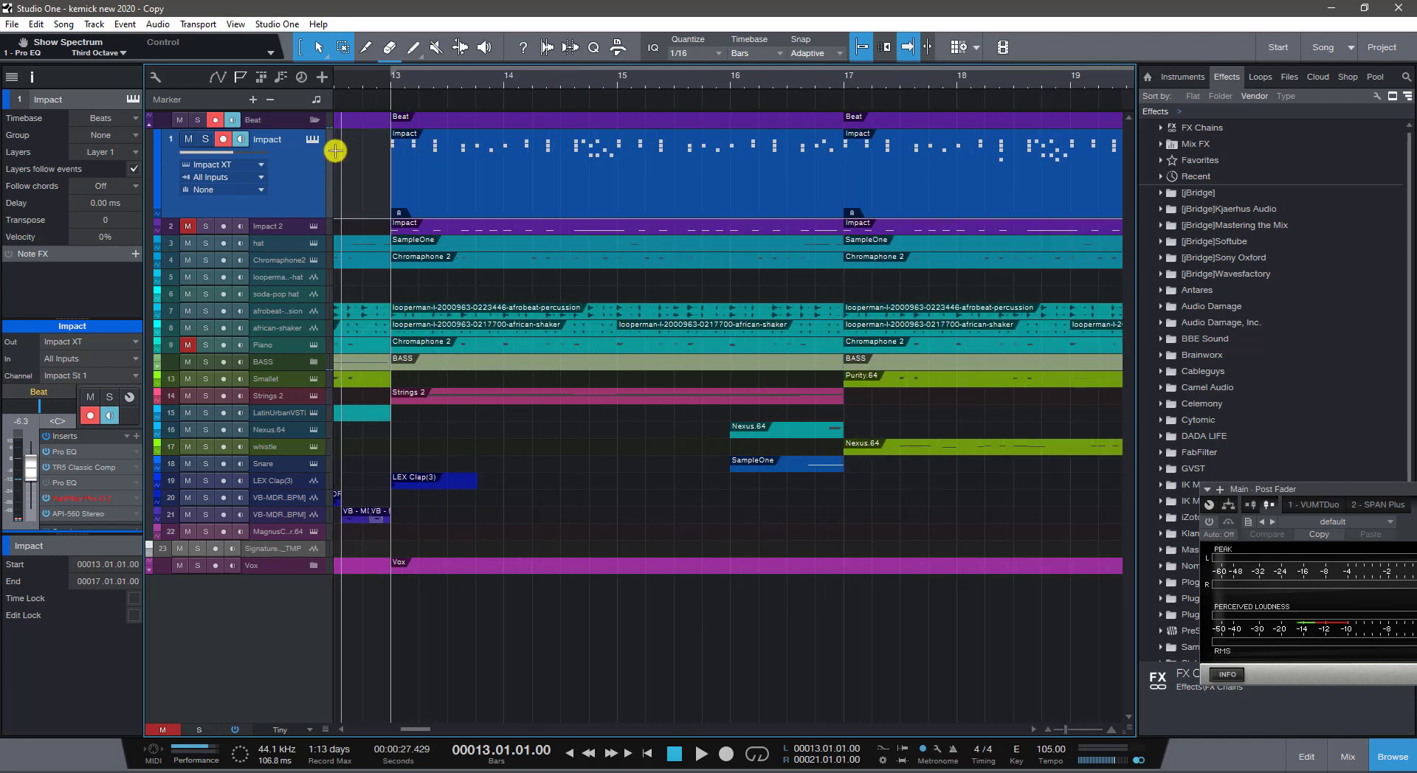
Check the Impact track's Impact XT instrument, close it, and open the bar 13 Impact pattern for editing
{"action": "left_click", "coordinate": [313, 139]}
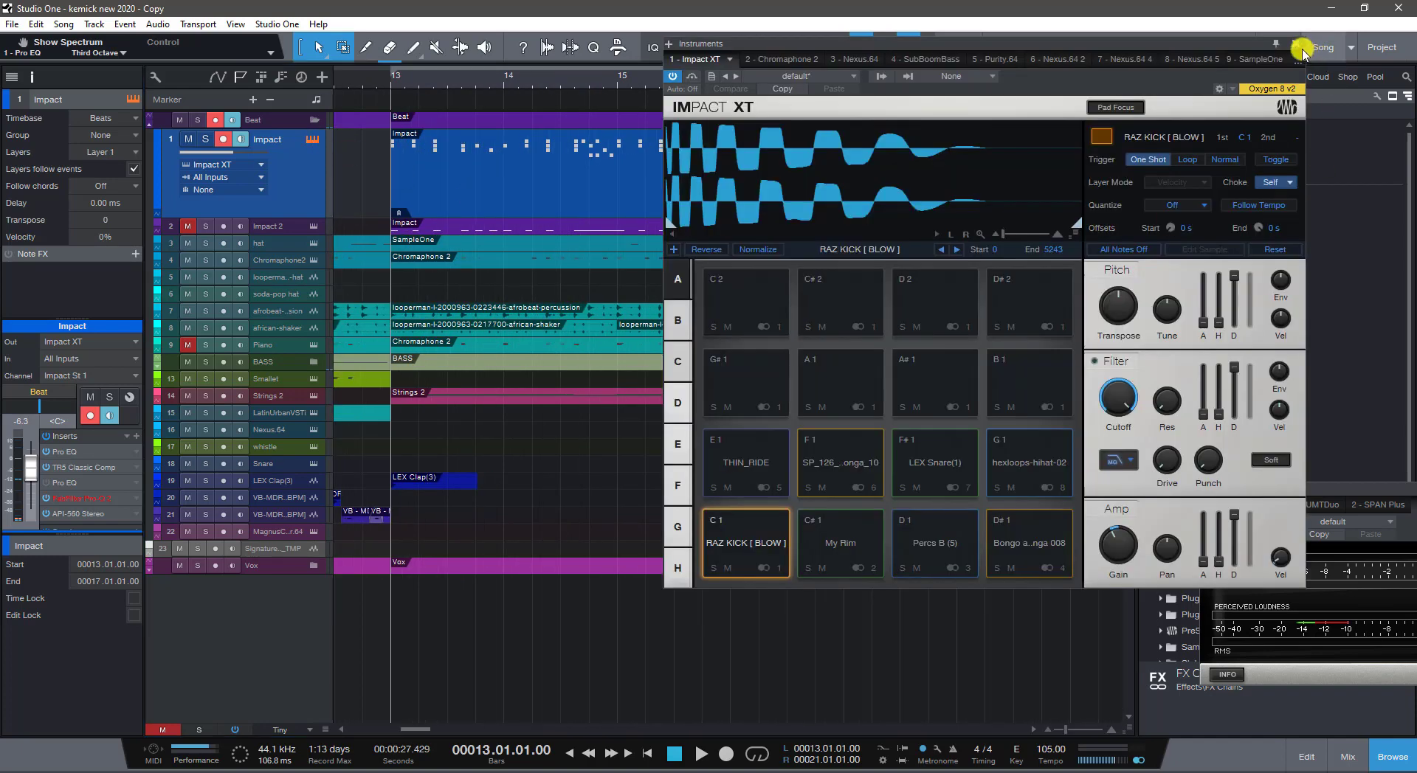
{"action": "left_click", "coordinate": [1296, 43]}
{"action": "double_click", "coordinate": [574, 193]}
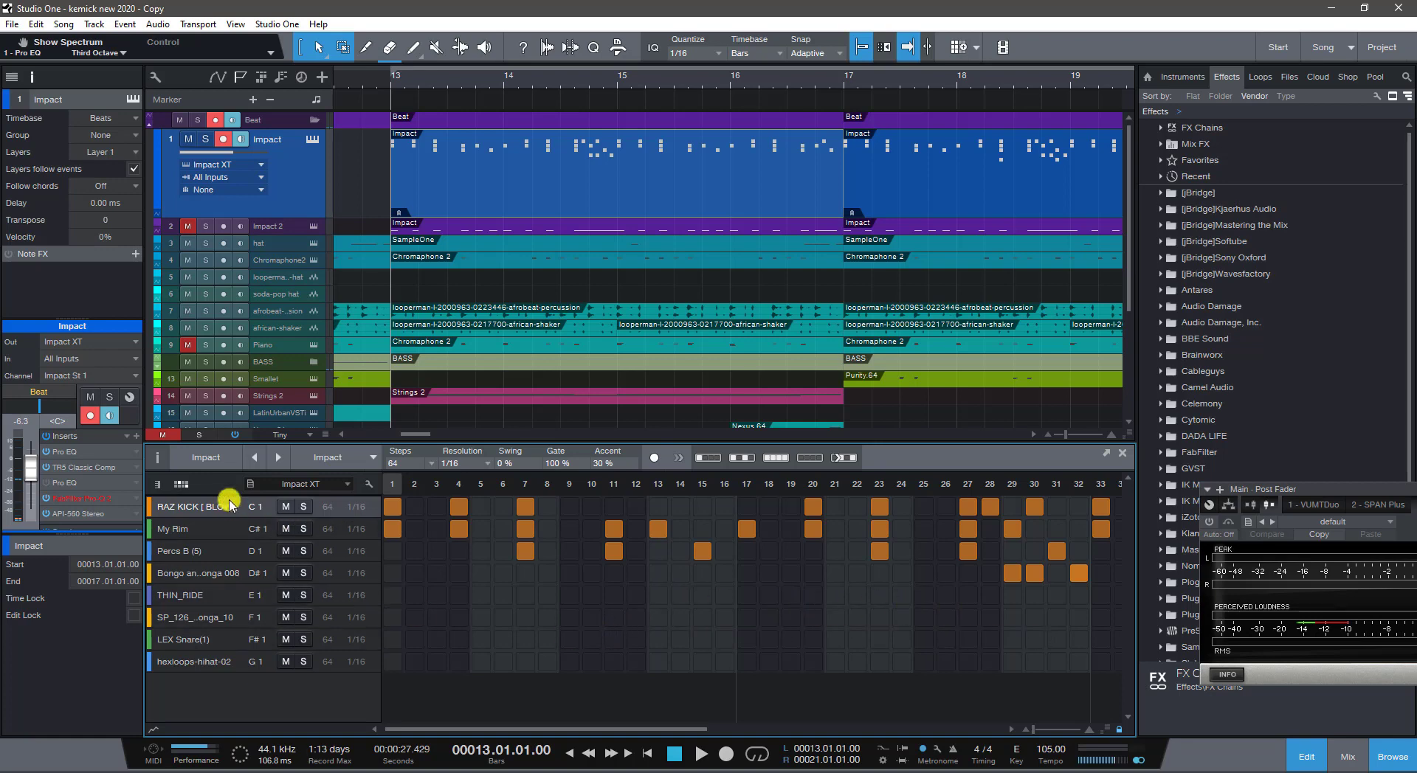
Audition the pattern's drum sounds My Rim, Percs B (5), the bongo, THIN_RIDE and the SP_126 conga
{"action": "left_click", "coordinate": [197, 535]}
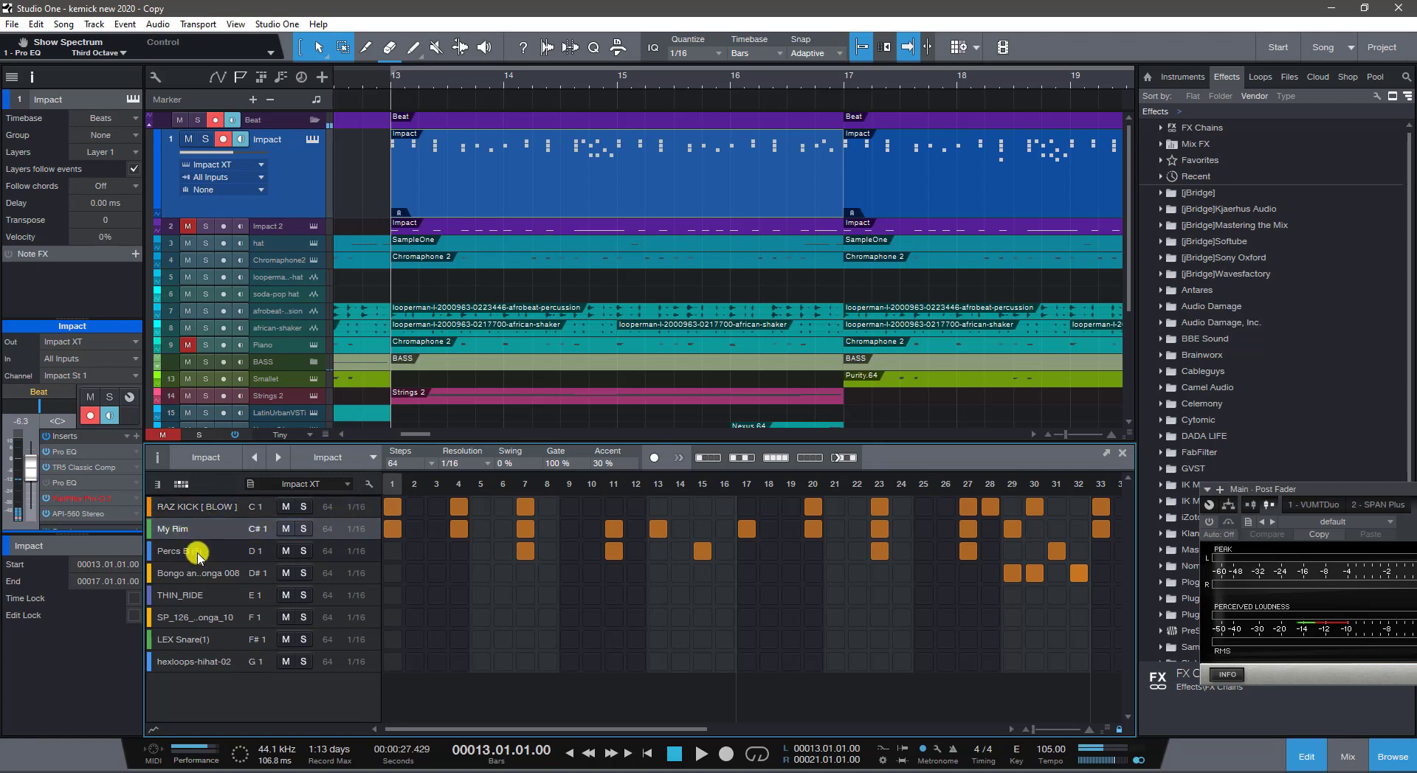
{"action": "left_click", "coordinate": [198, 555]}
{"action": "left_click", "coordinate": [192, 576]}
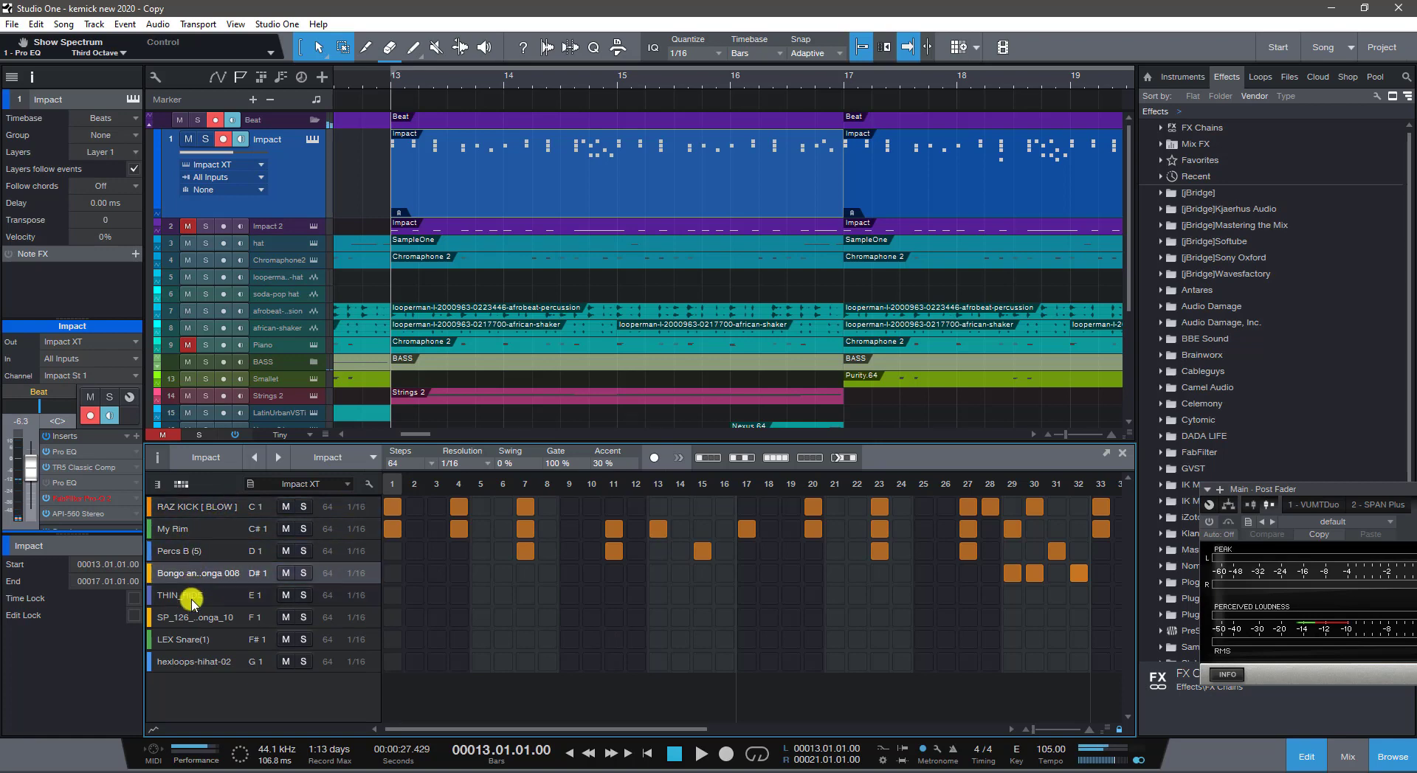
{"action": "left_click", "coordinate": [193, 601]}
{"action": "left_click", "coordinate": [192, 620]}
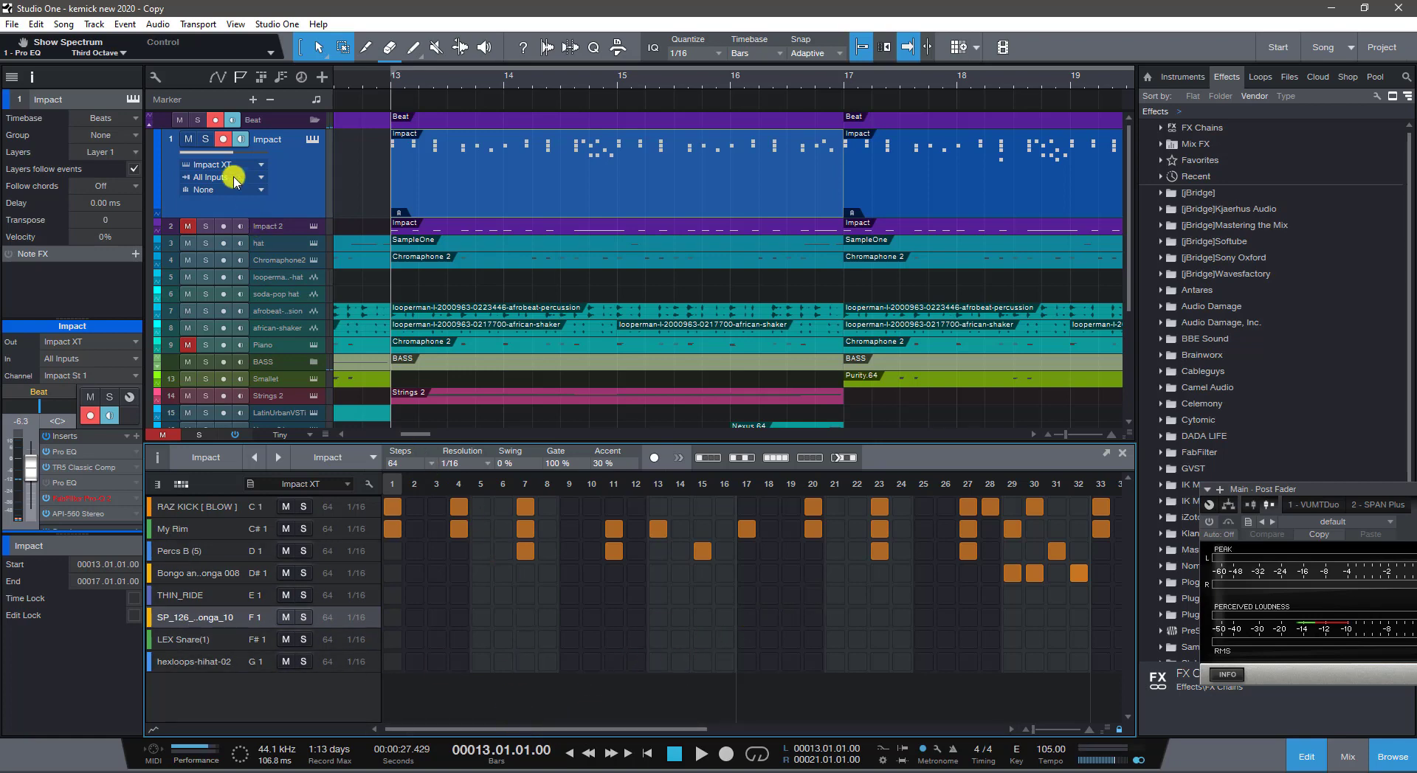
Solo the Impact track and play it from bar 13 with looping on
{"action": "left_click", "coordinate": [205, 141]}
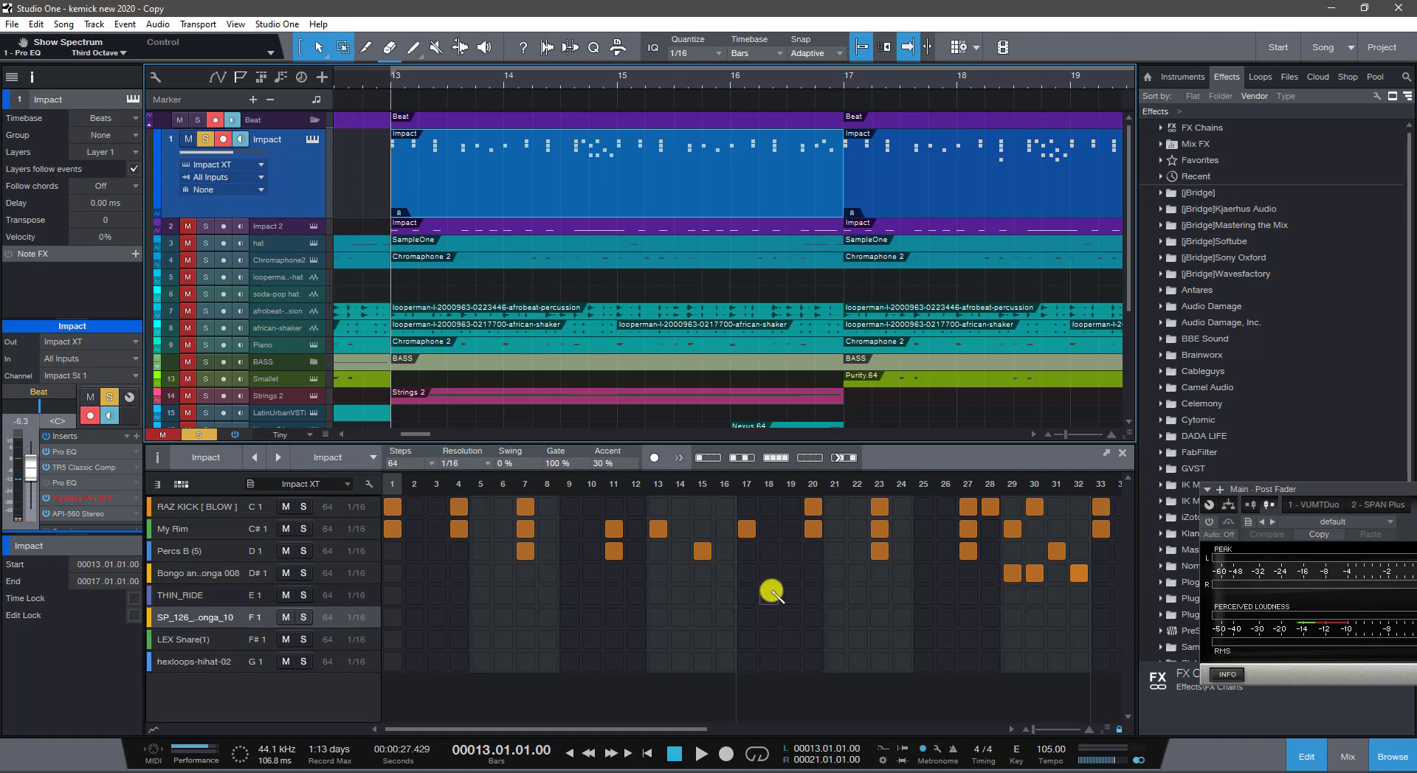
{"action": "key", "text": "slash"}
{"action": "key", "text": "space"}
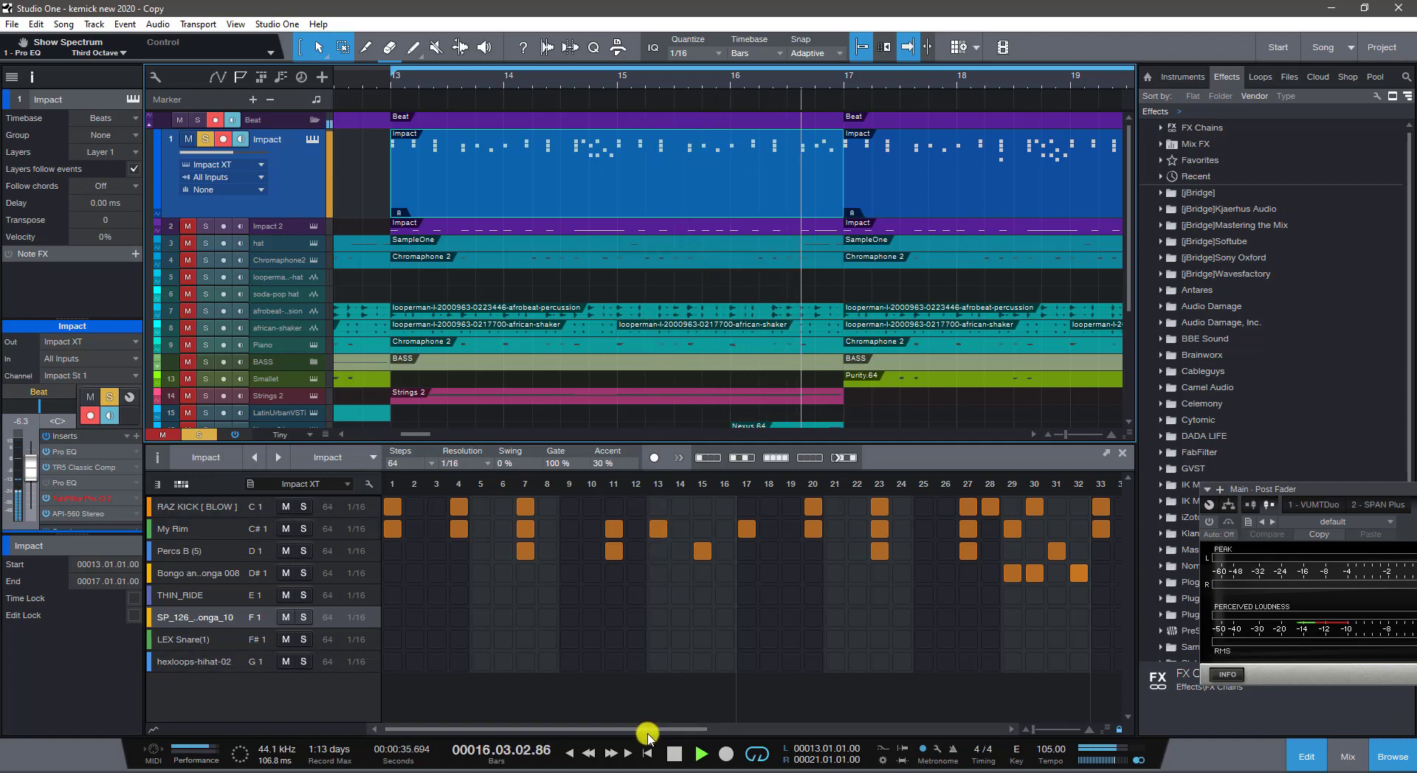
{"action": "key", "text": "space"}
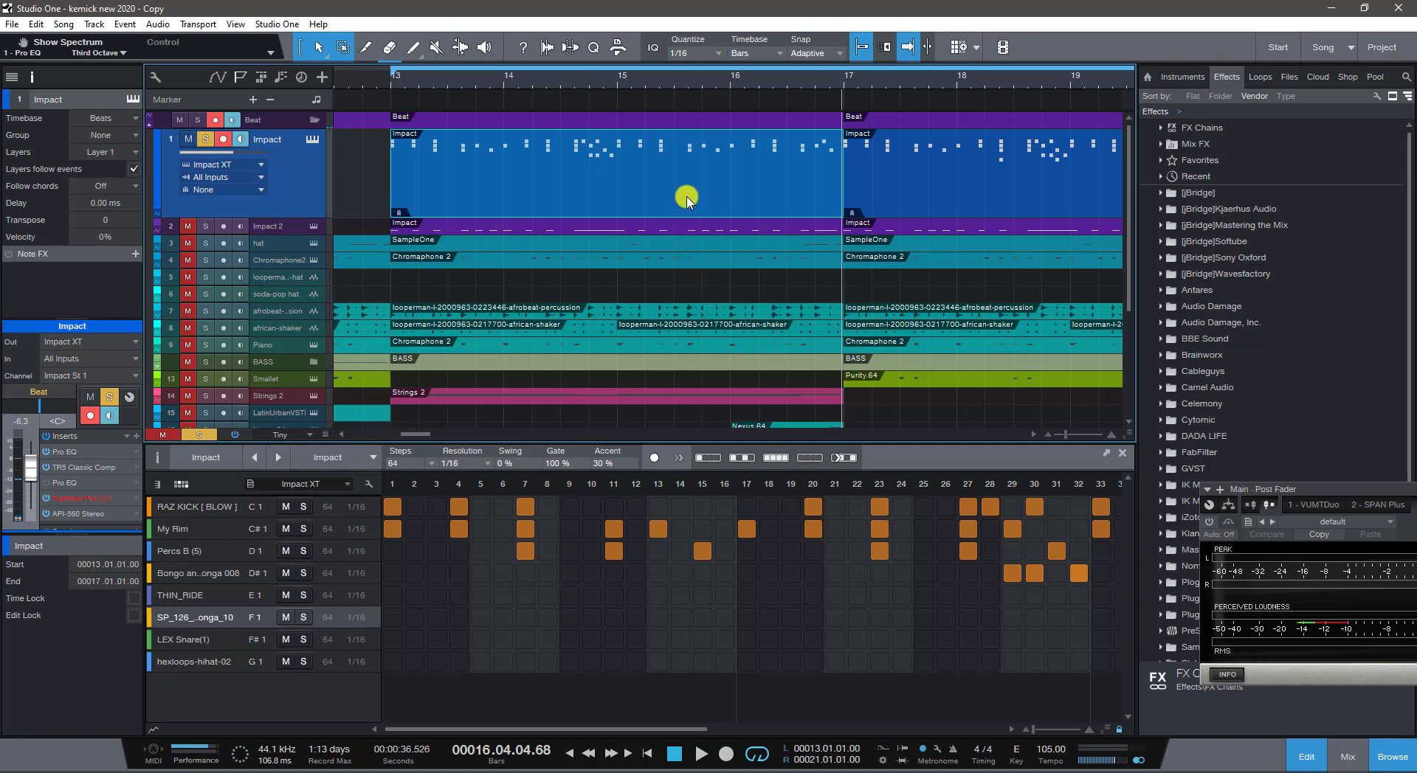
Set the loop range to the selected Impact pattern, bars 13 to 17, and play it through from its start
{"action": "key", "text": "p"}
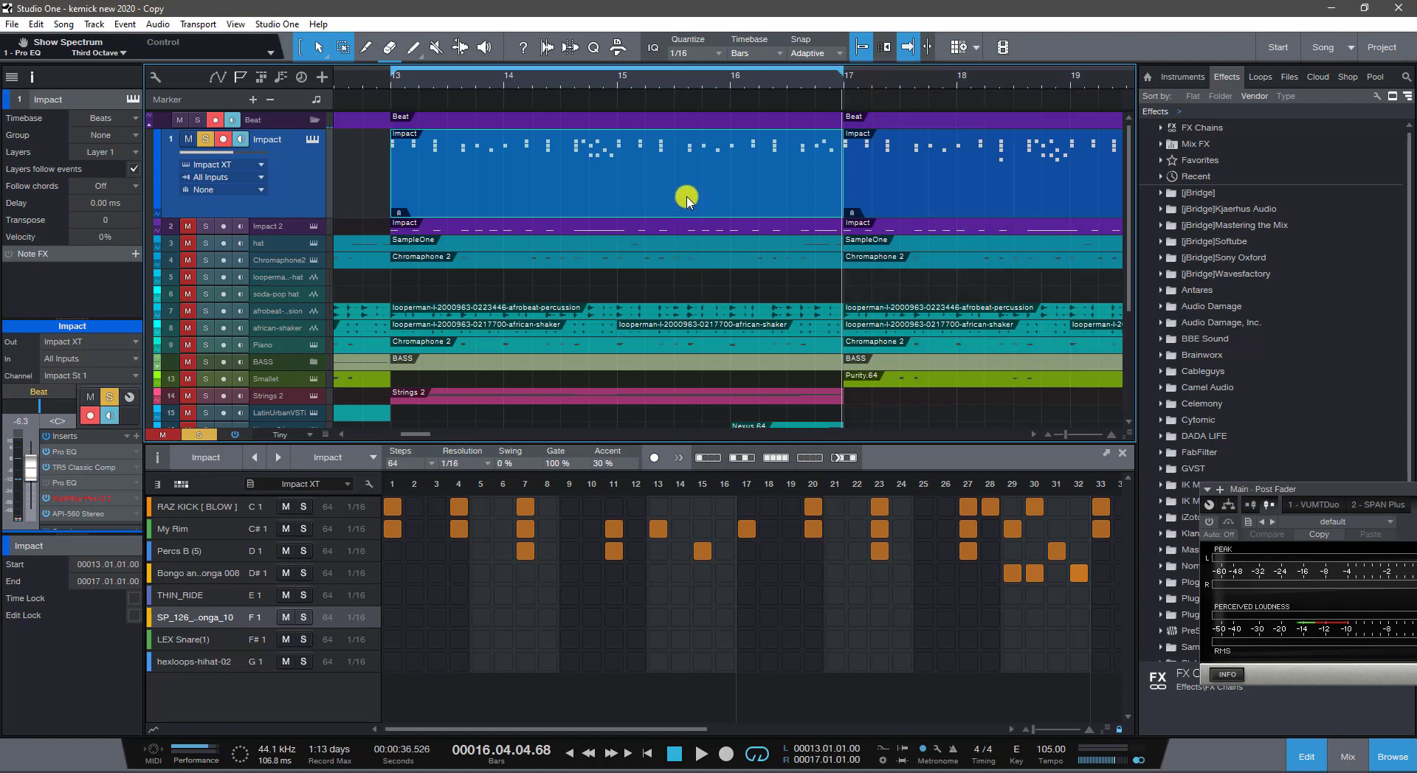
{"action": "key", "text": "space"}
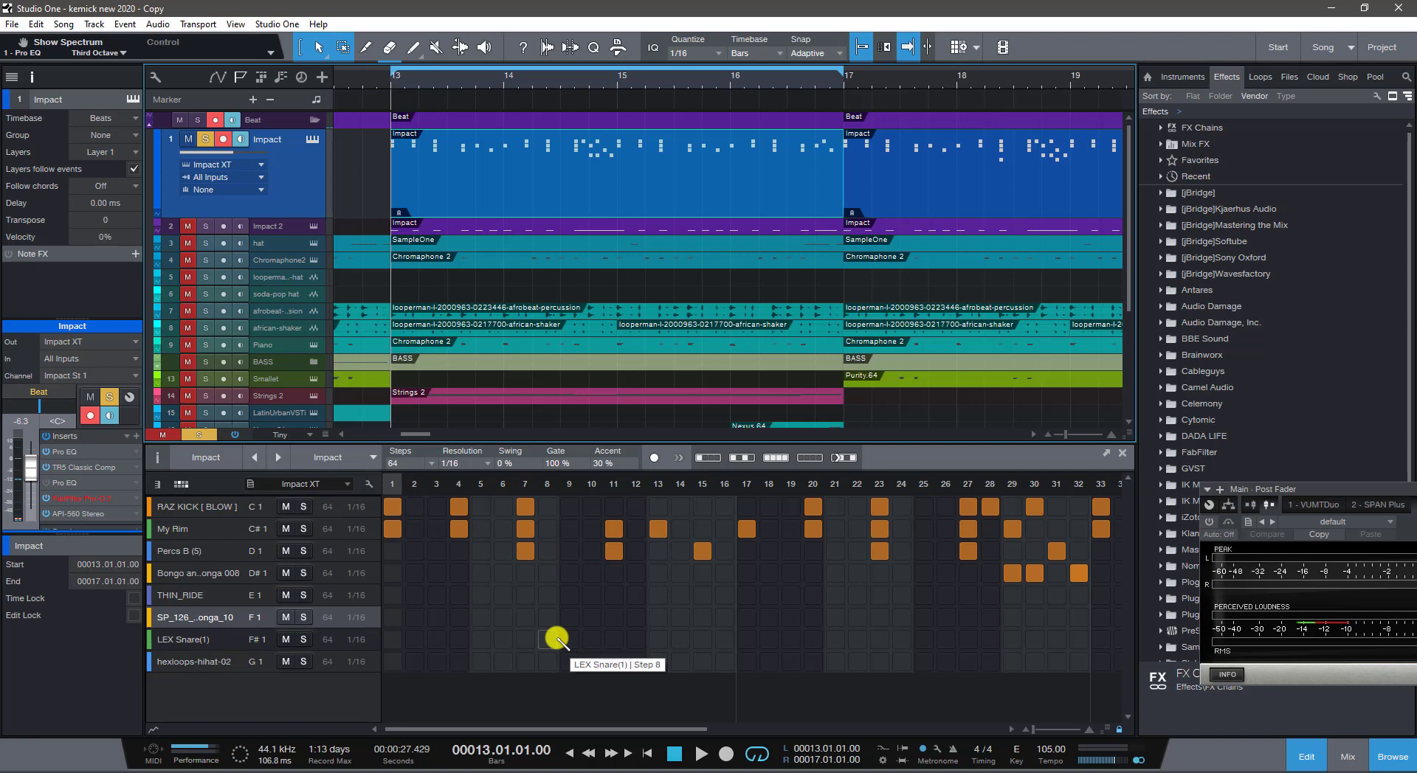
{"action": "key", "text": "space"}
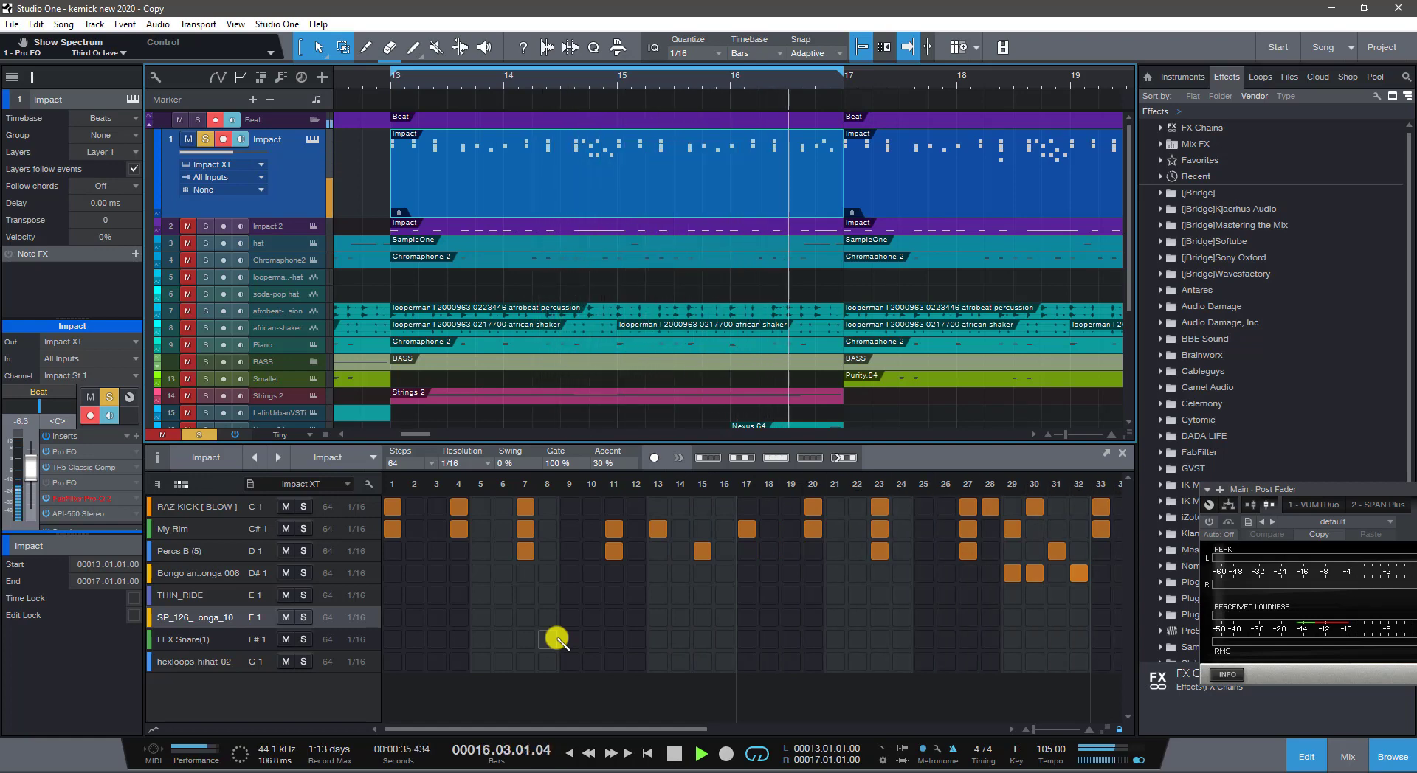
{"action": "key", "text": "space"}
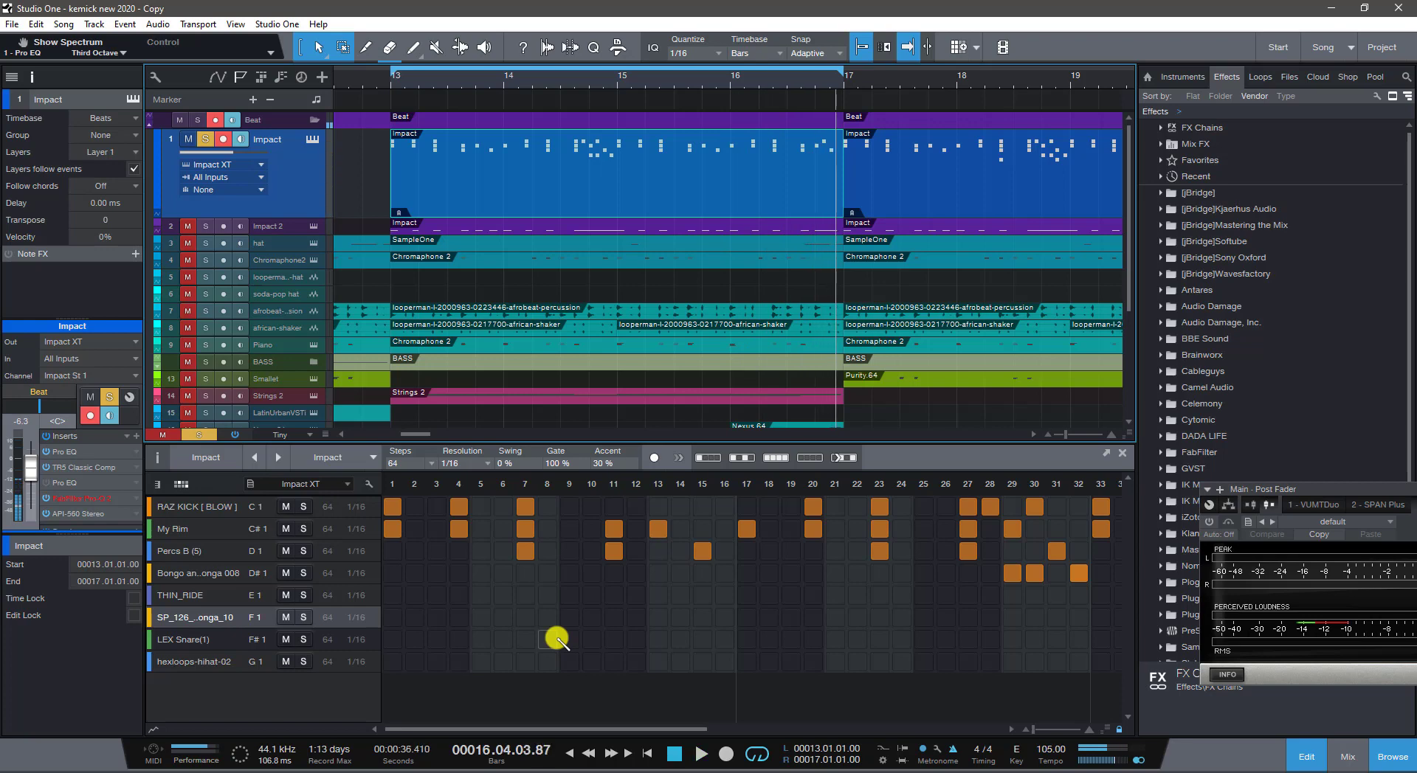
{"action": "key", "text": "KP_1"}
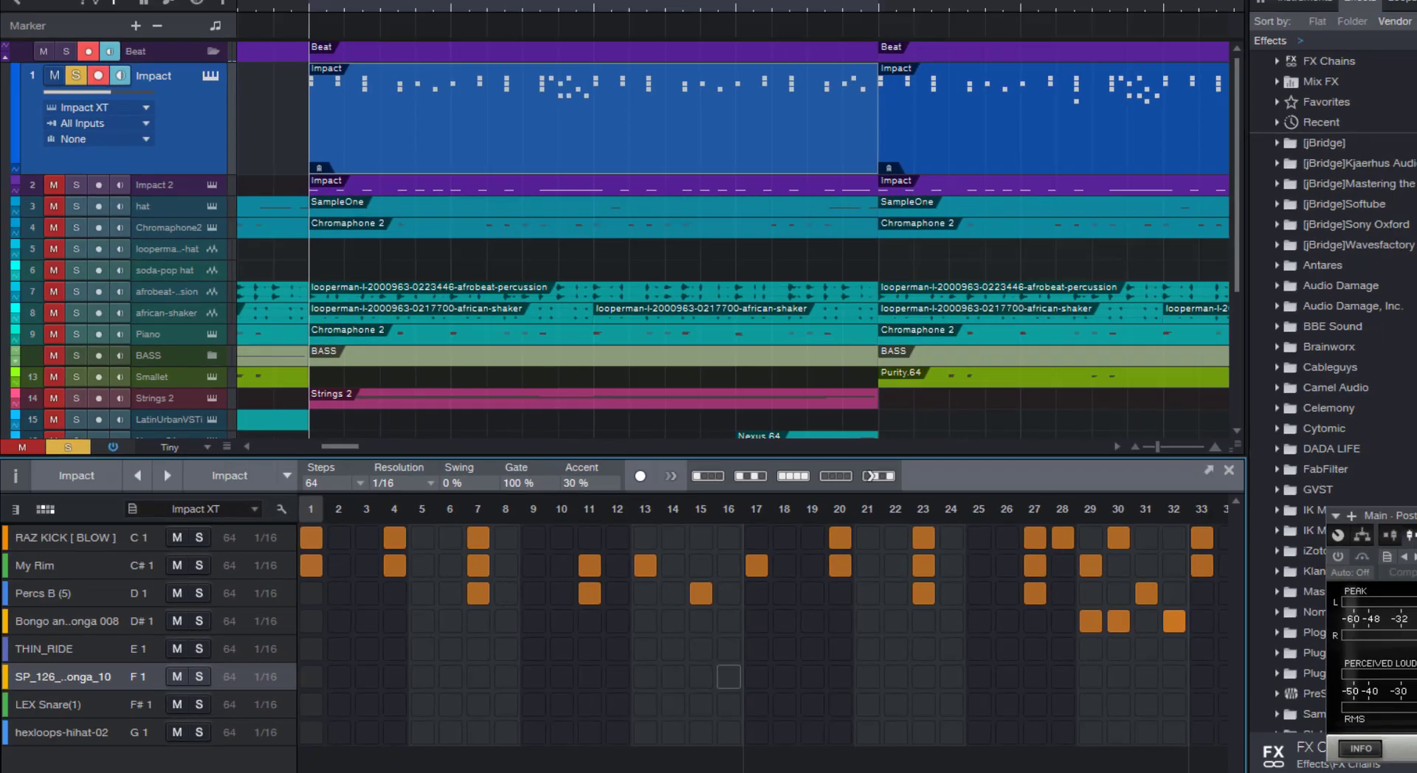
Close and reopen the pattern editor for the bar 13 Impact pattern, leaving the editor closed
{"action": "key", "text": "F2"}
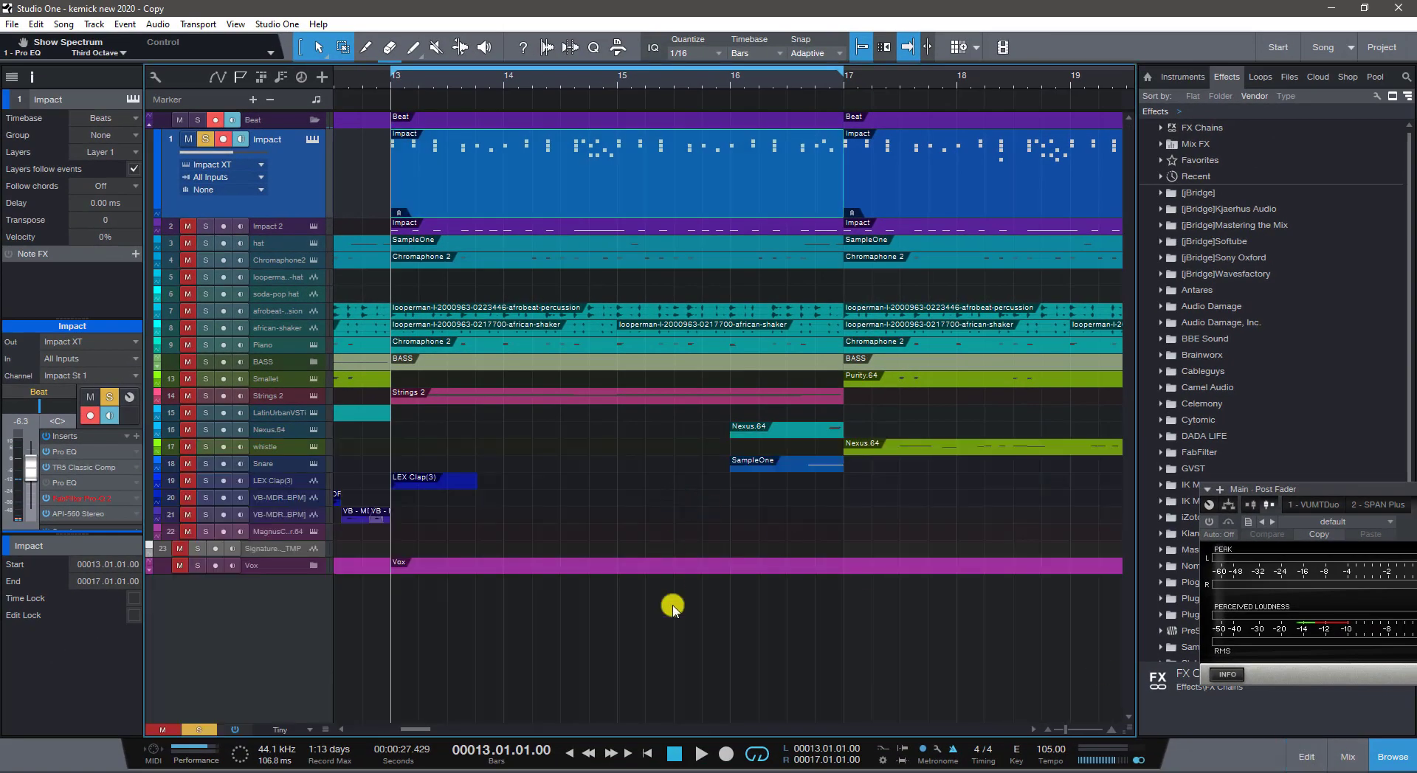
{"action": "double_click", "coordinate": [581, 192]}
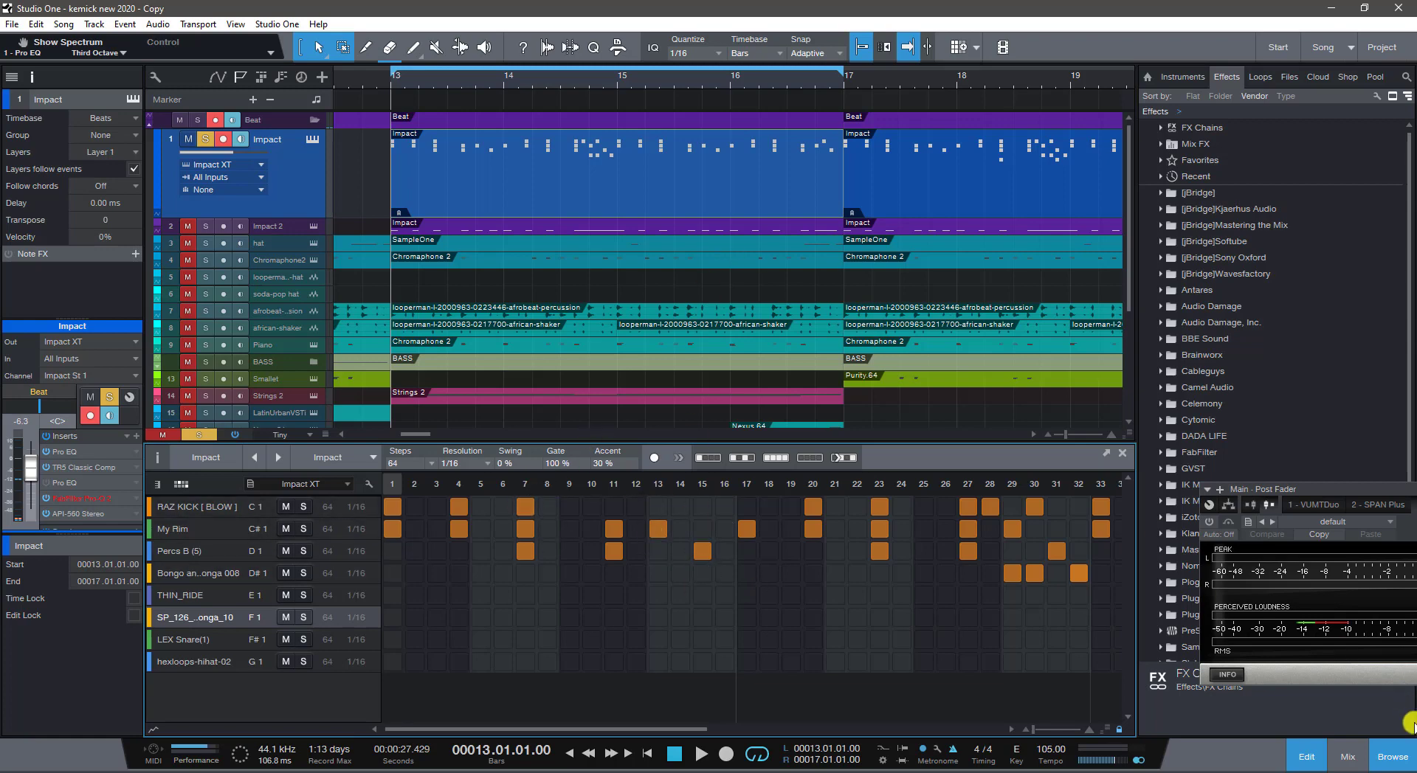
{"action": "left_click", "coordinate": [1308, 758]}
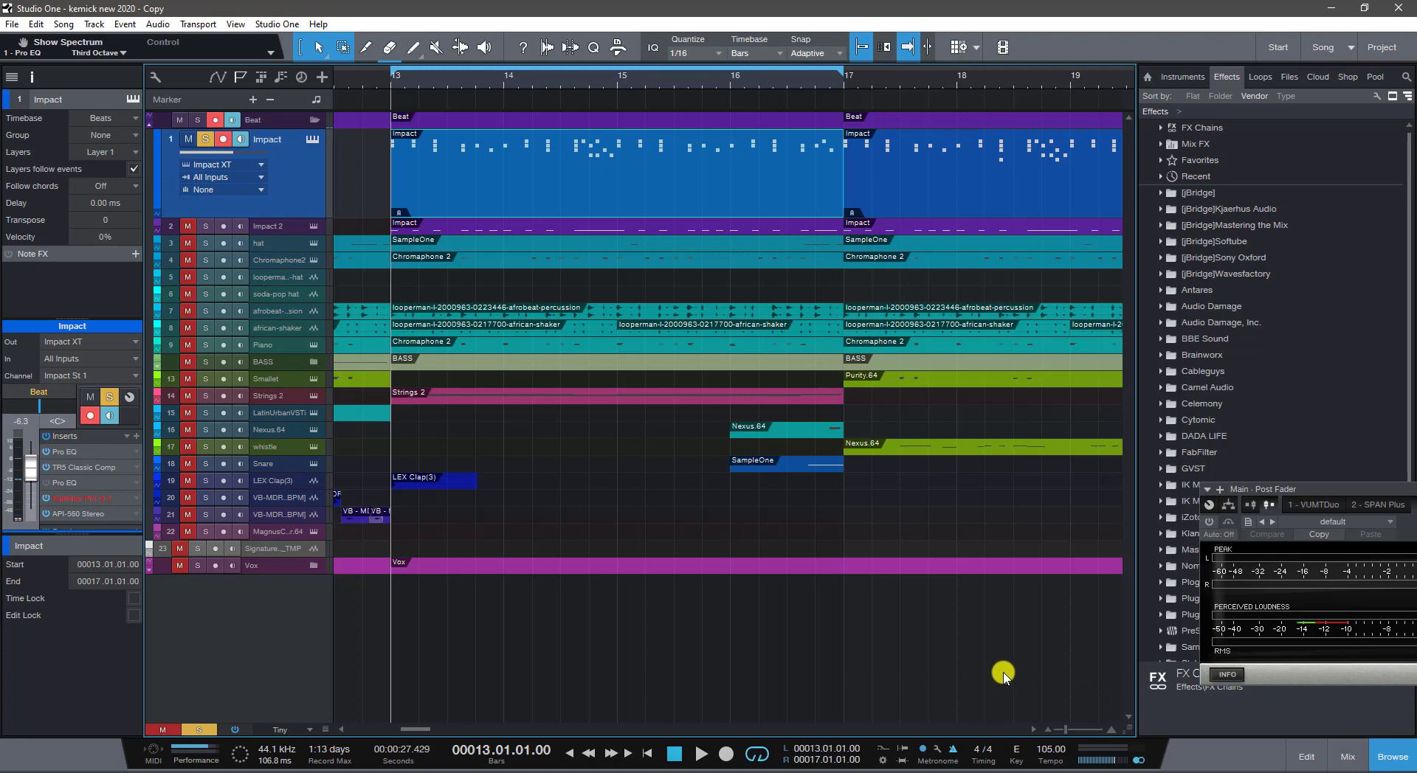
Reopen the bar 13 Impact pattern, set its swing to 50 %, and play the loop
{"action": "key", "text": "F2"}
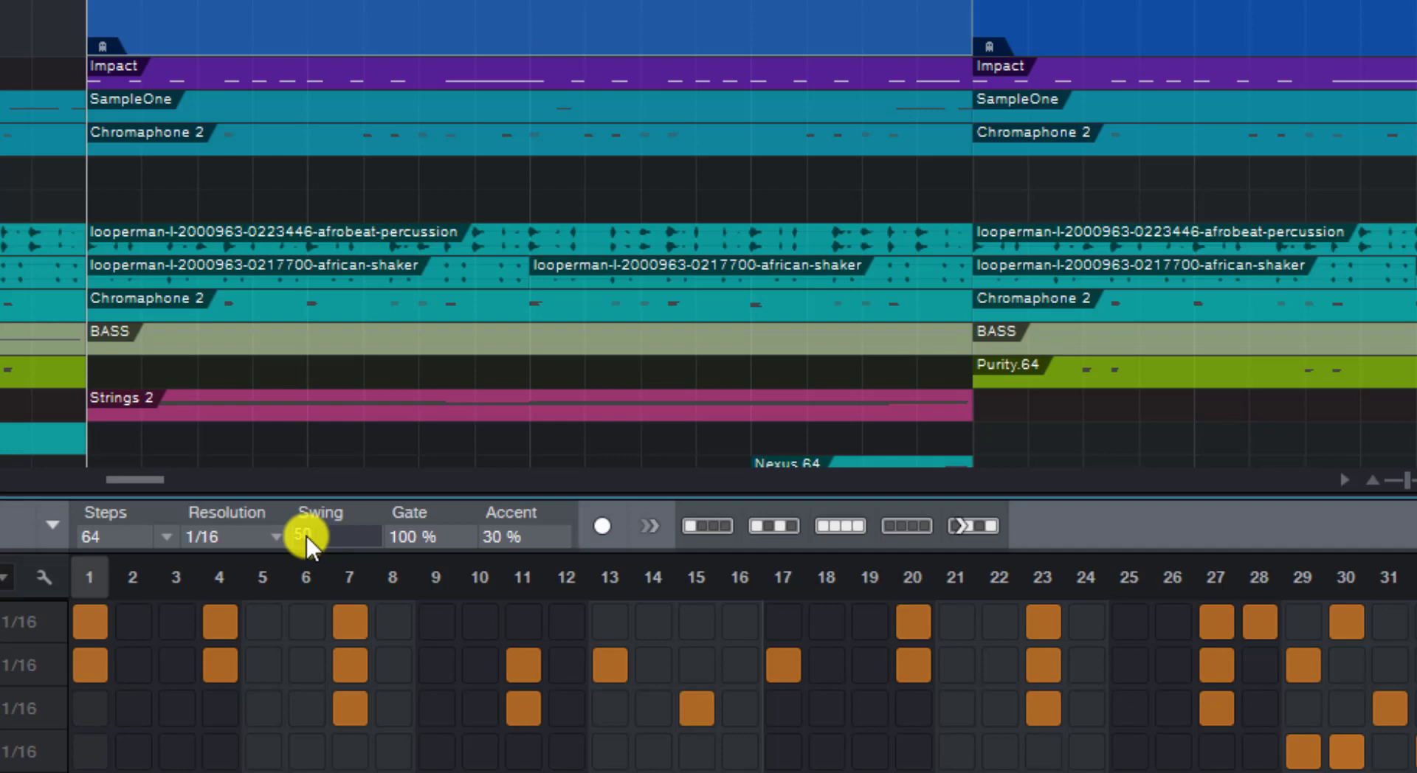
{"action": "key", "text": "Return"}
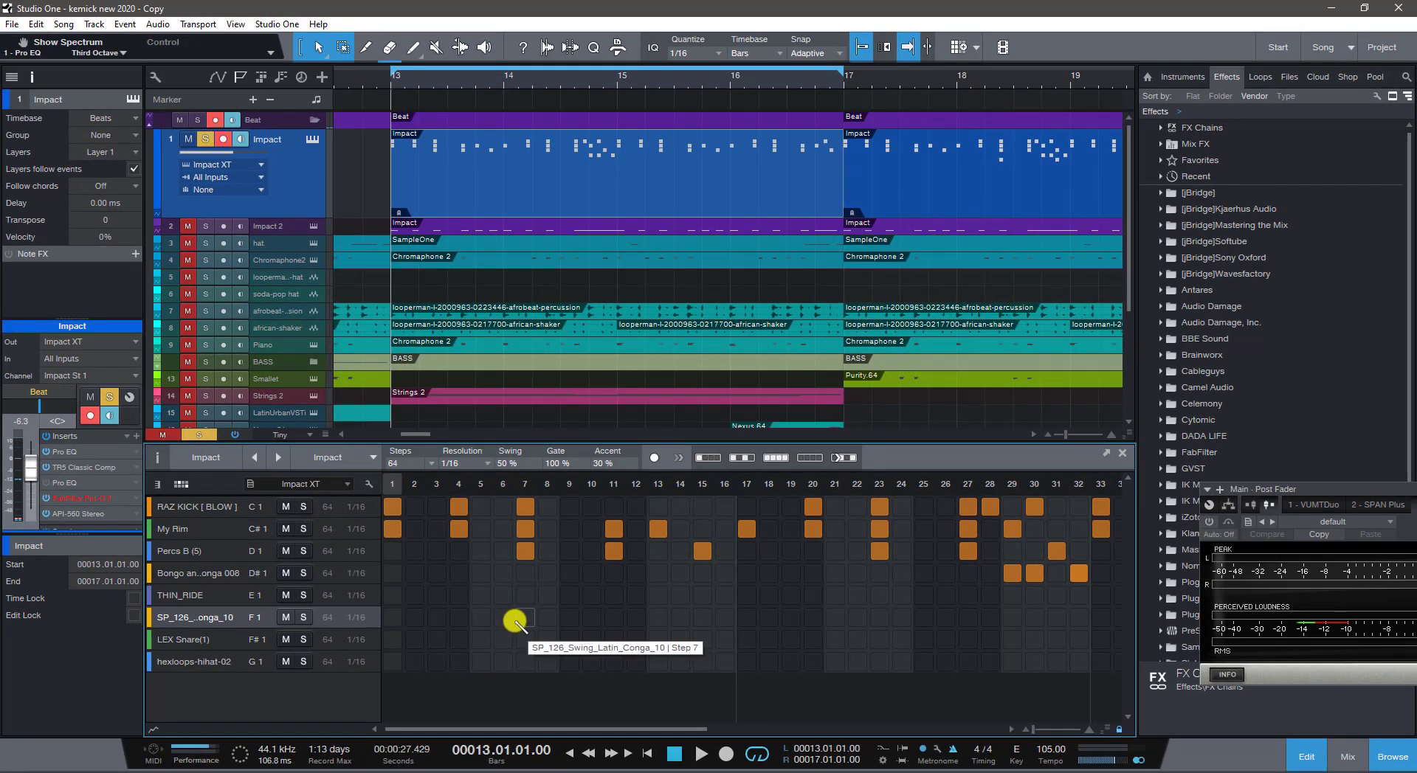
{"action": "key", "text": "space"}
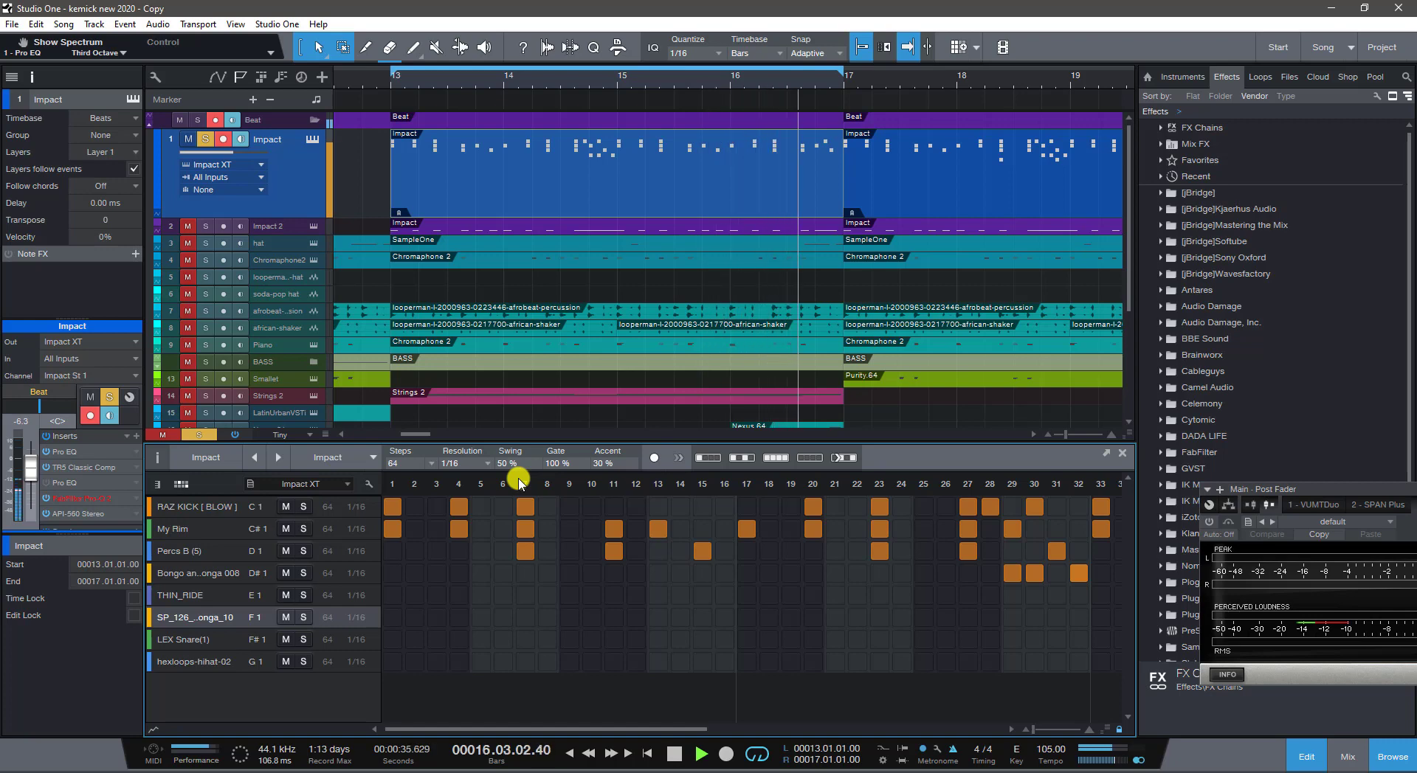
{"action": "key", "text": "space"}
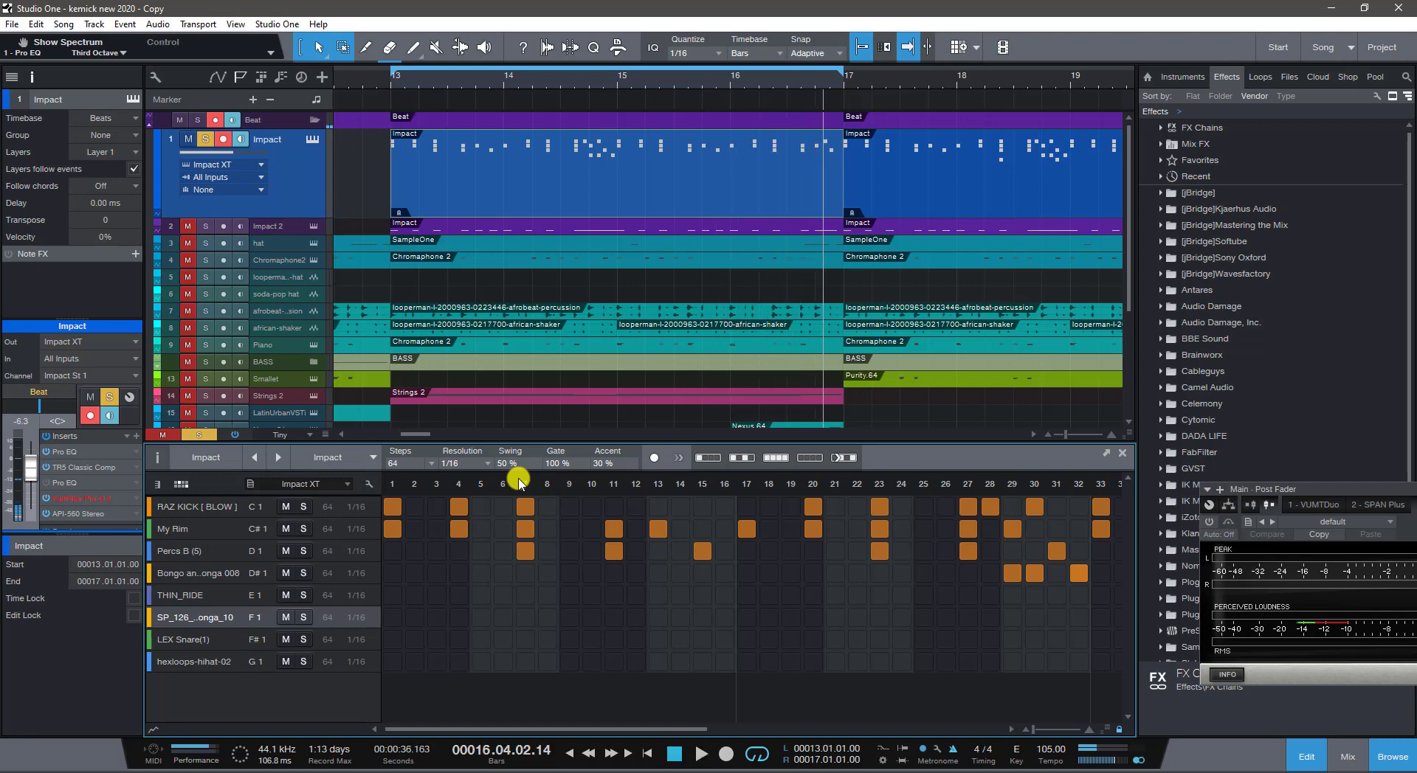
Play the Impact pattern again from bar 13 and set its swing to 25 %
{"action": "key", "text": "Home"}
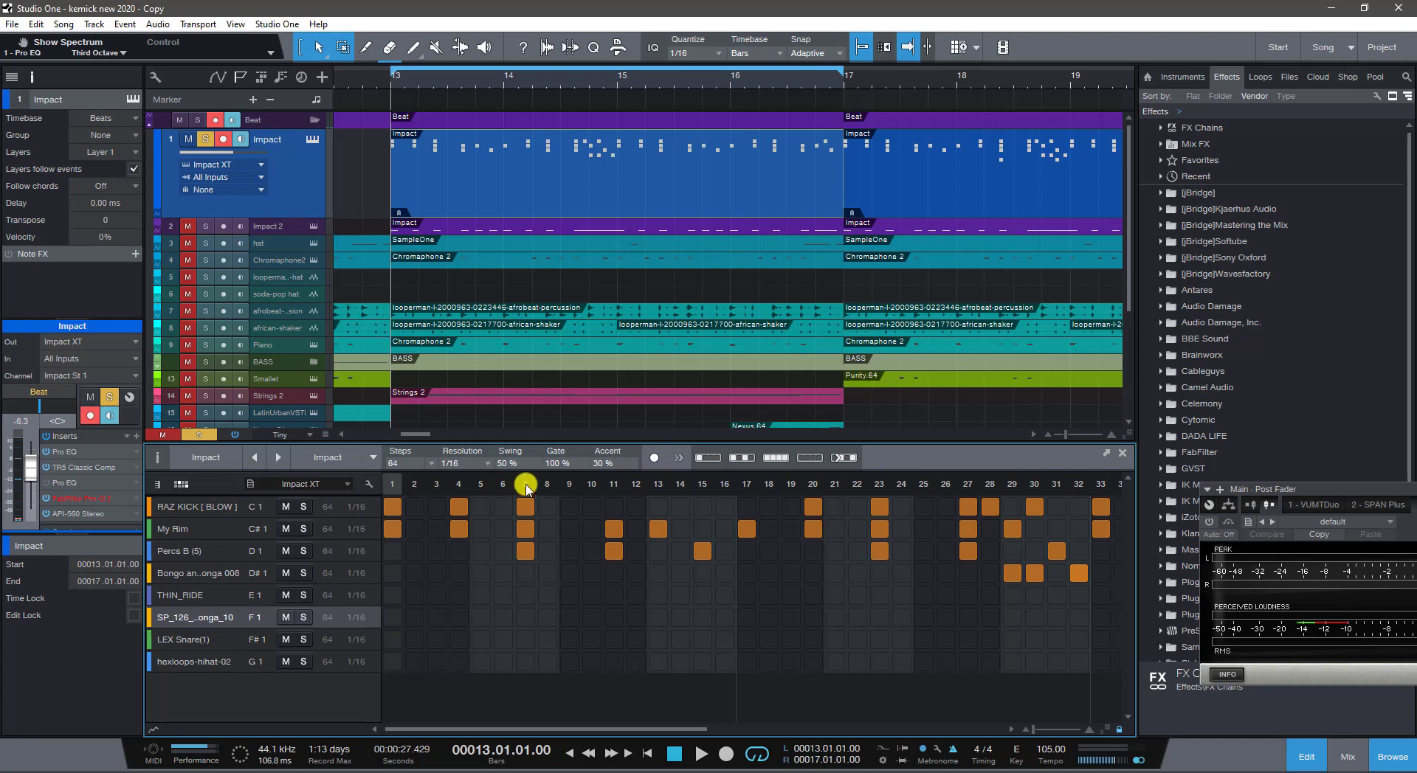
{"action": "double_click", "coordinate": [502, 465]}
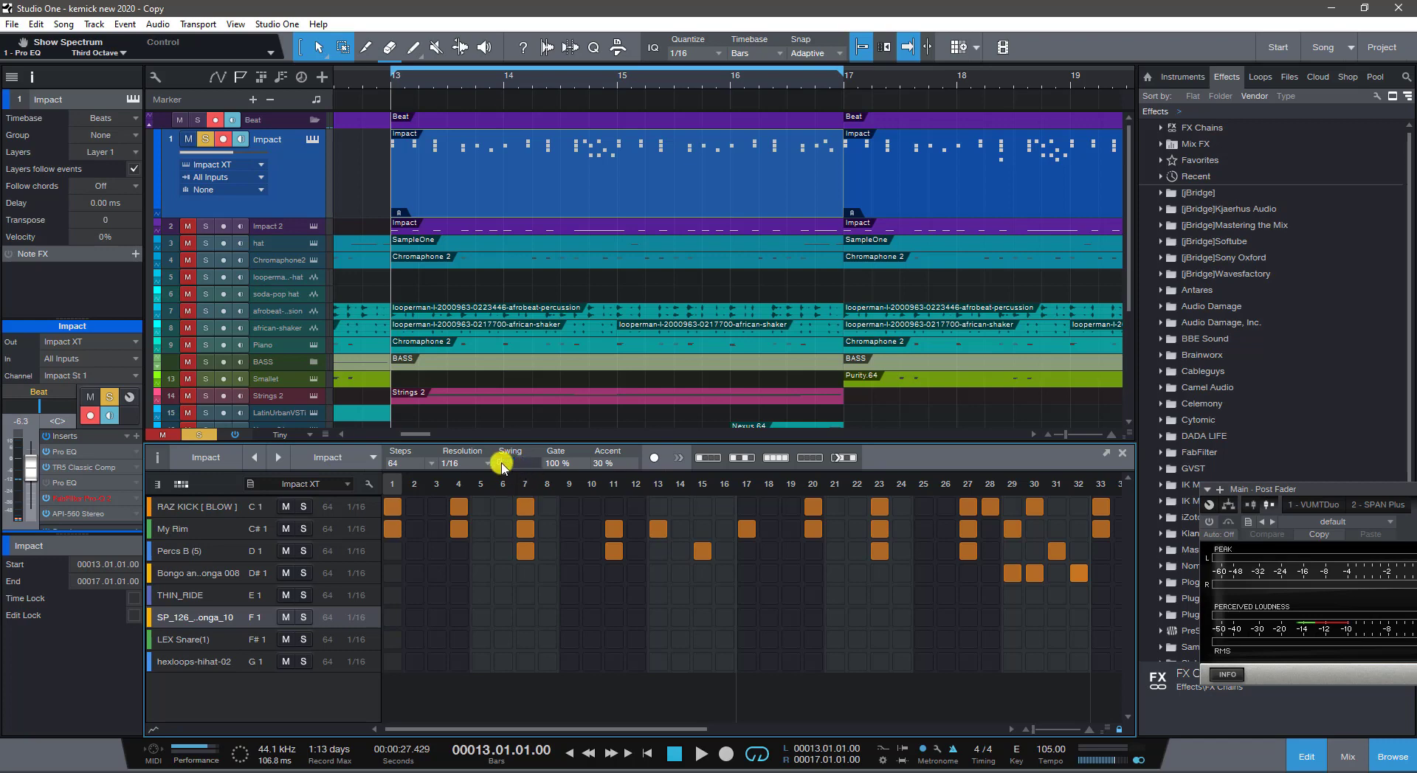
{"action": "key", "text": "space"}
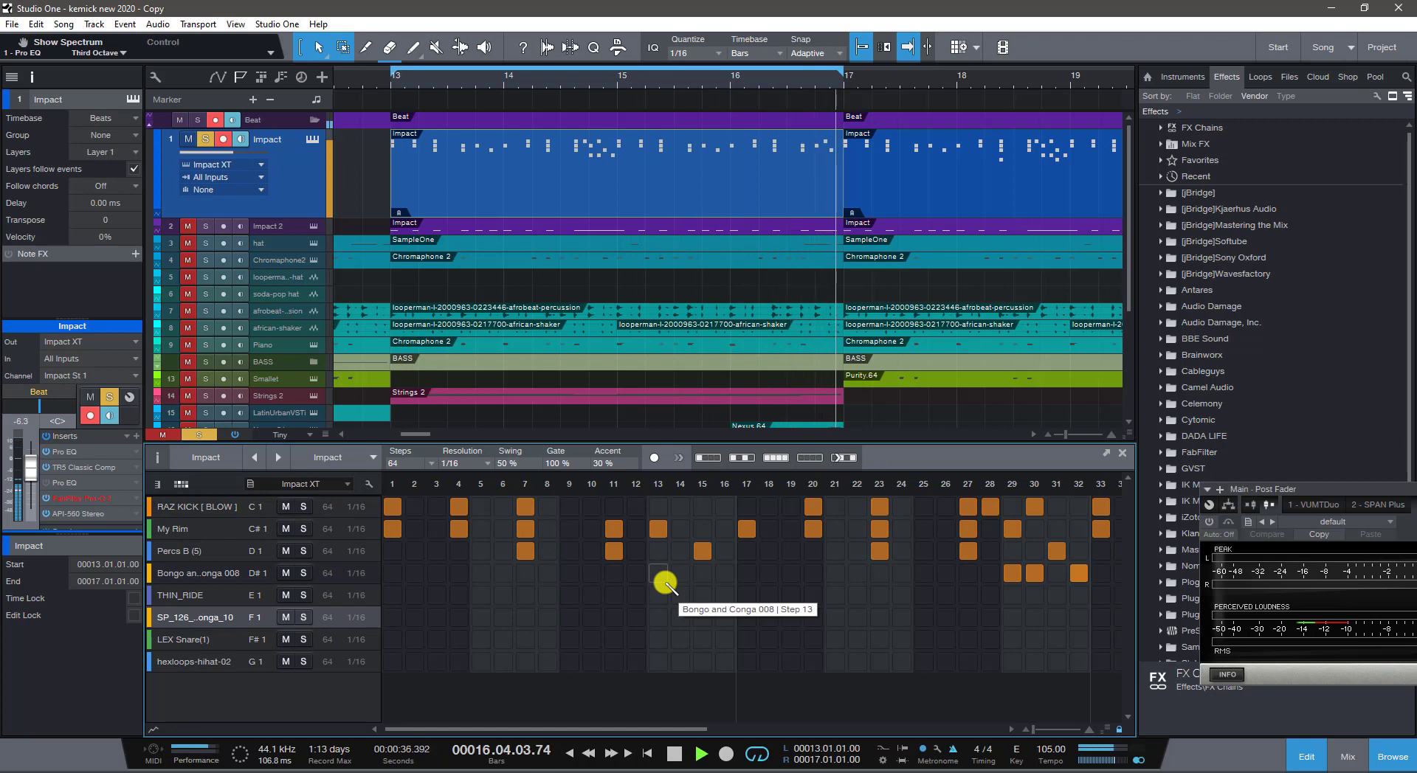
{"action": "key", "text": "space"}
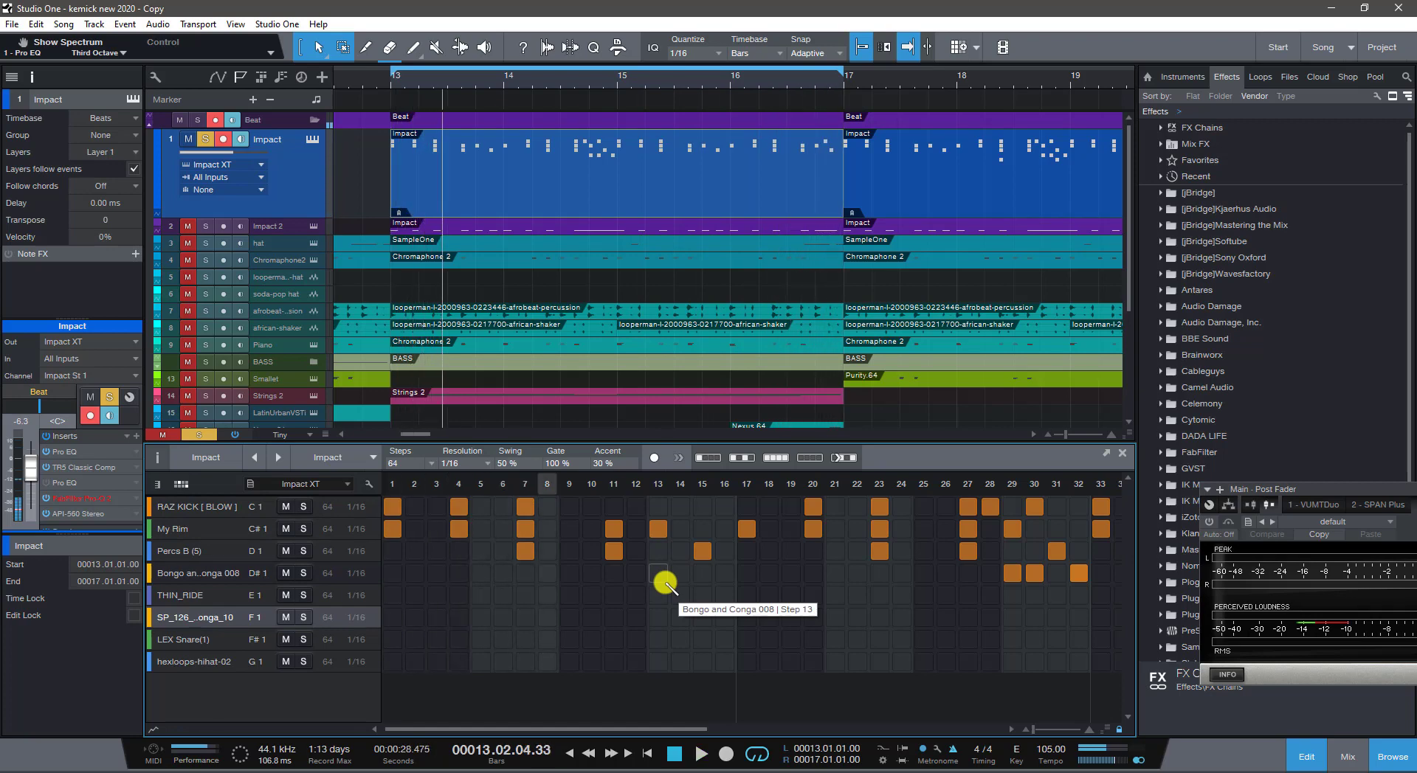
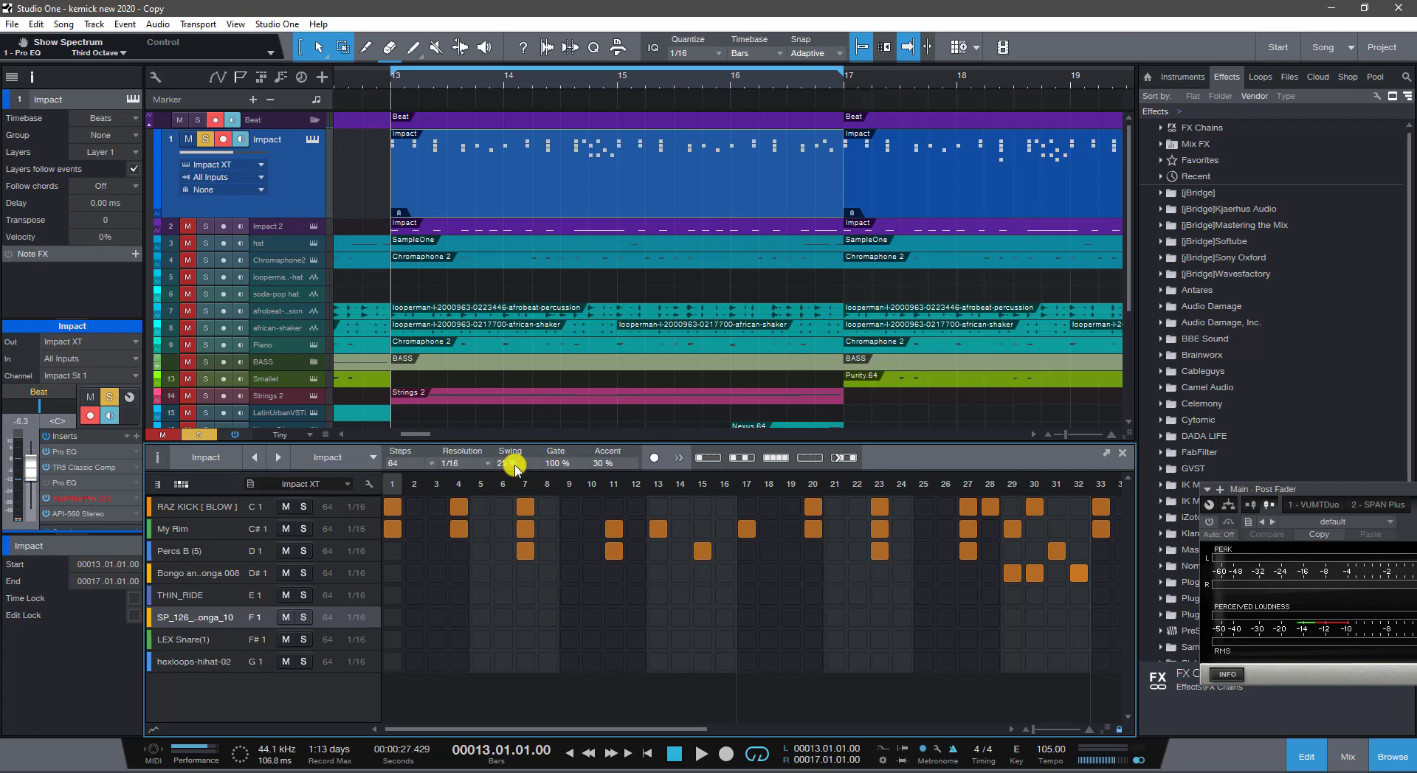
Unmute and solo the afrobeat percussion and african-shaker tracks and play them together with the Impact pattern from bar 13
{"action": "scroll", "coordinate": [528, 306], "scroll_direction": "down", "scroll_amount": 5}
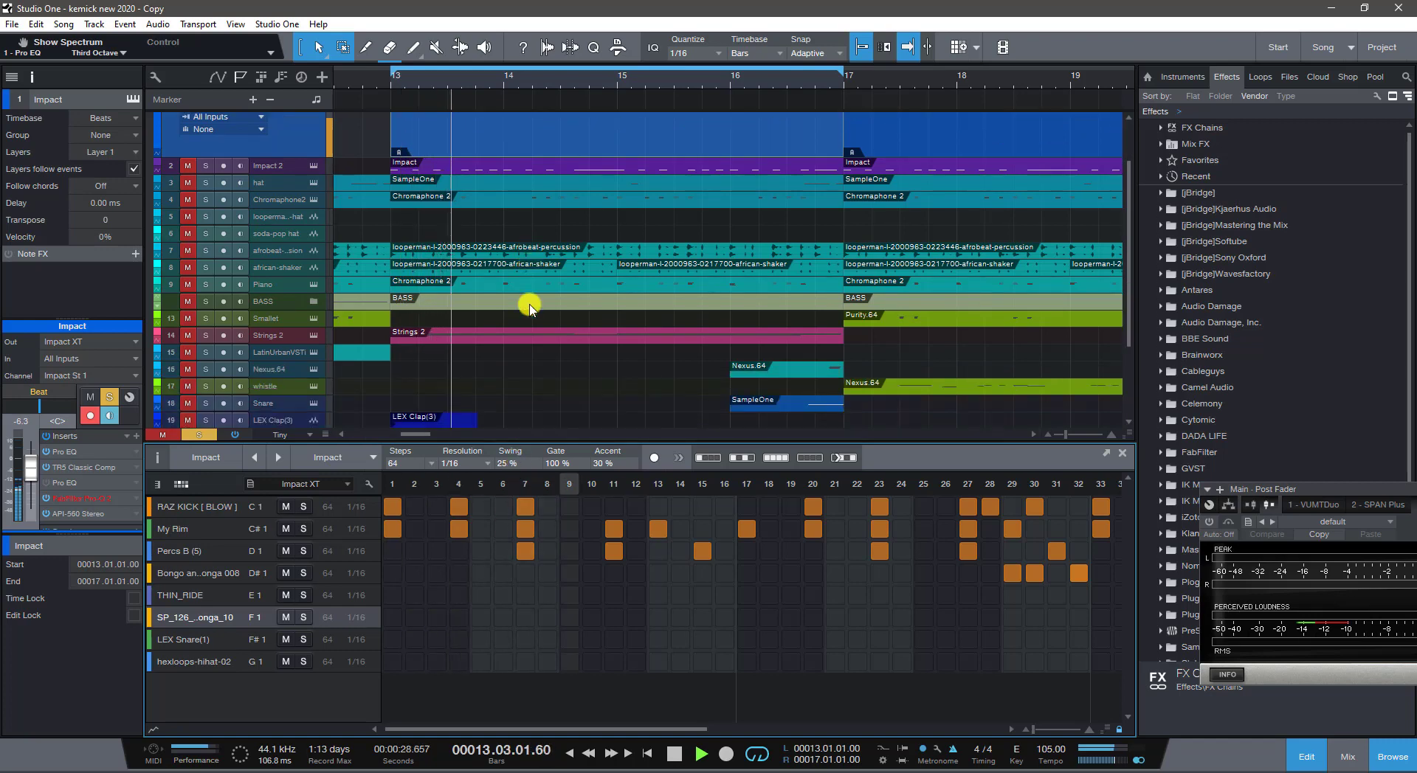
{"action": "scroll", "coordinate": [530, 307], "scroll_direction": "up", "scroll_amount": 5}
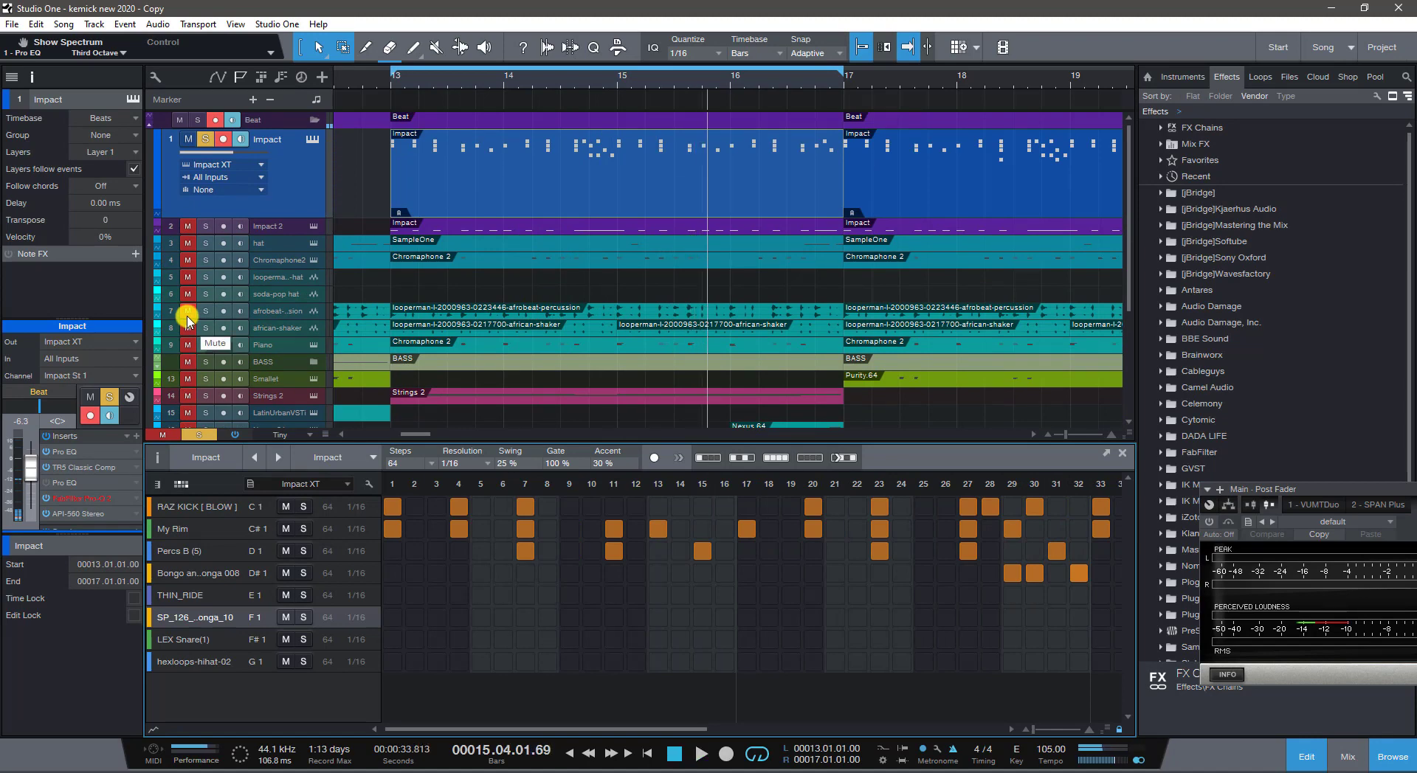
{"action": "left_click_drag", "start_coordinate": [188, 315], "coordinate": [190, 330]}
{"action": "key", "text": "space"}
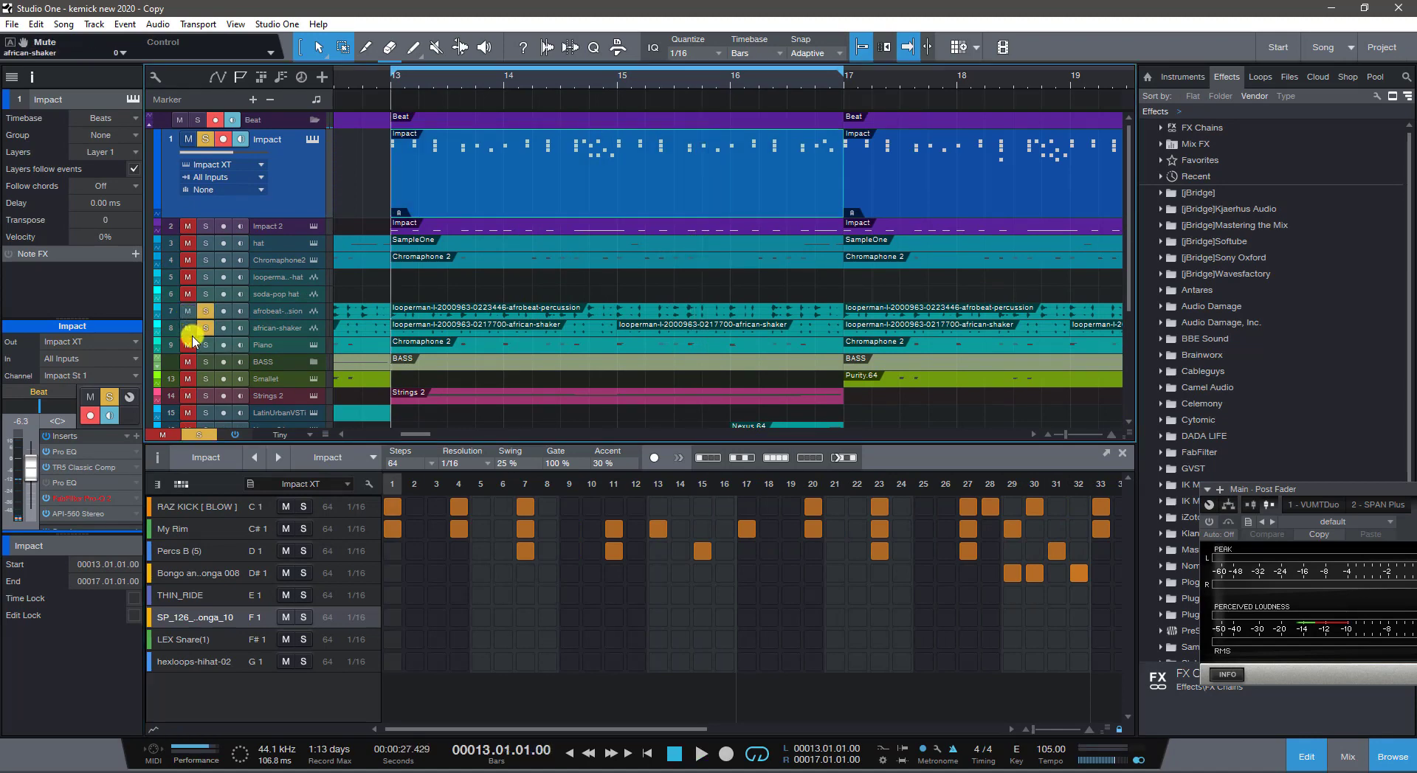
{"action": "key", "text": "space"}
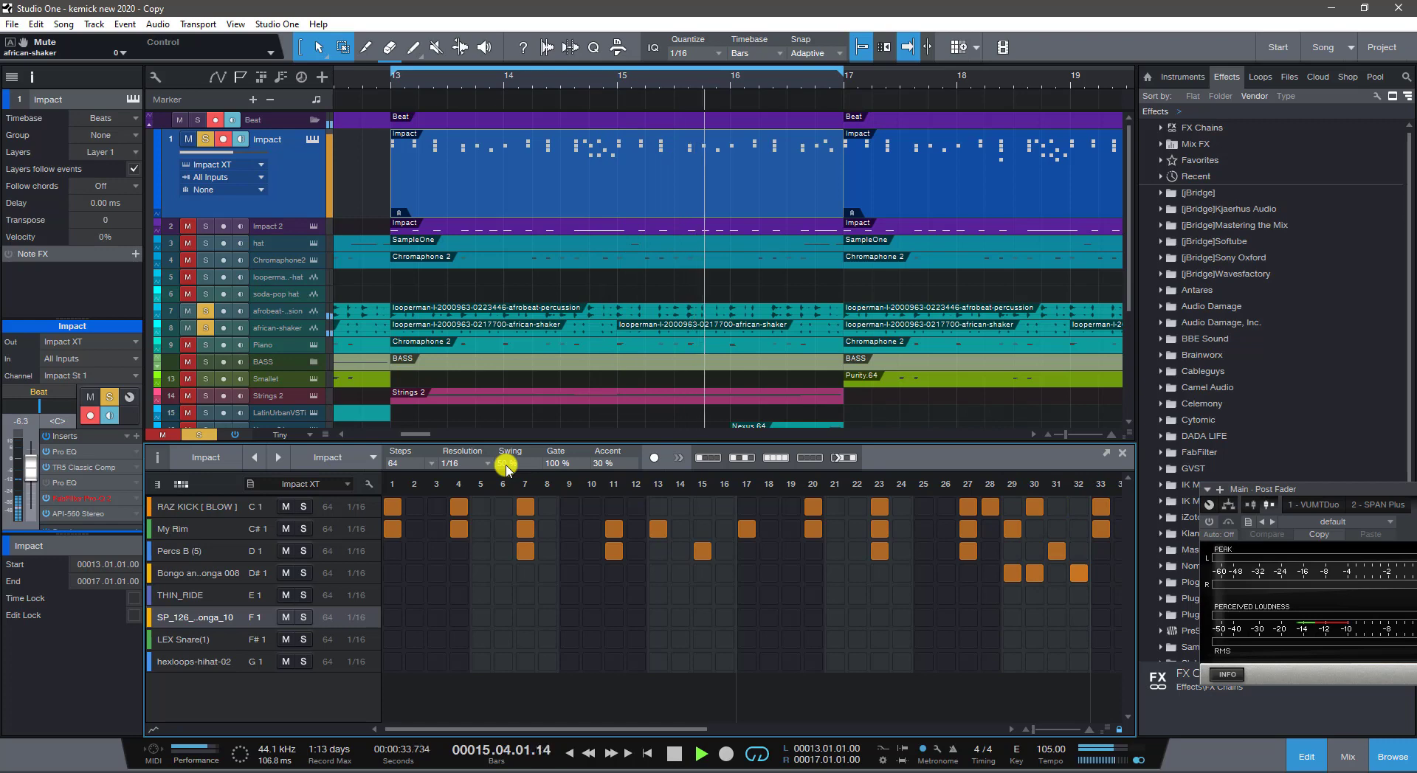
{"action": "key", "text": "space"}
{"action": "key", "text": "space"}
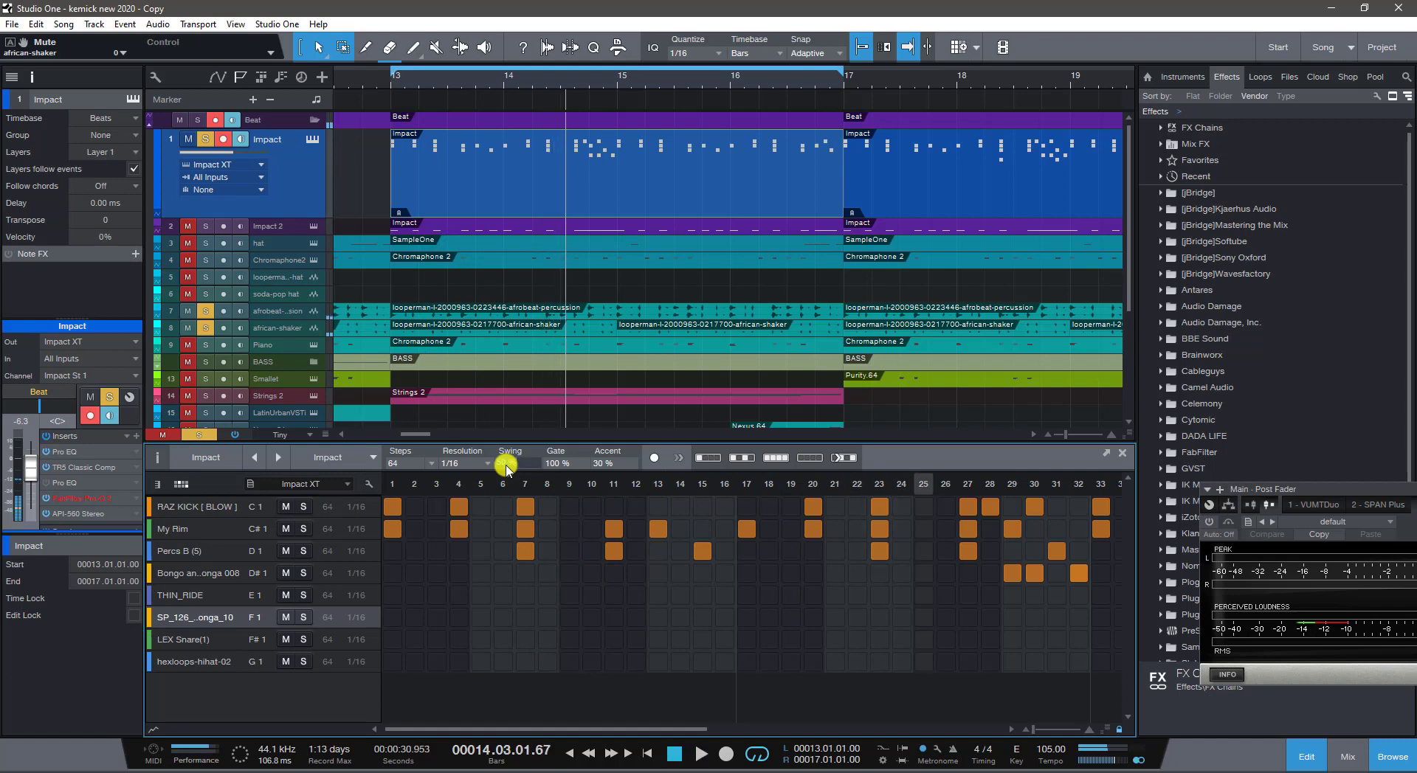
{"action": "key", "text": "space"}
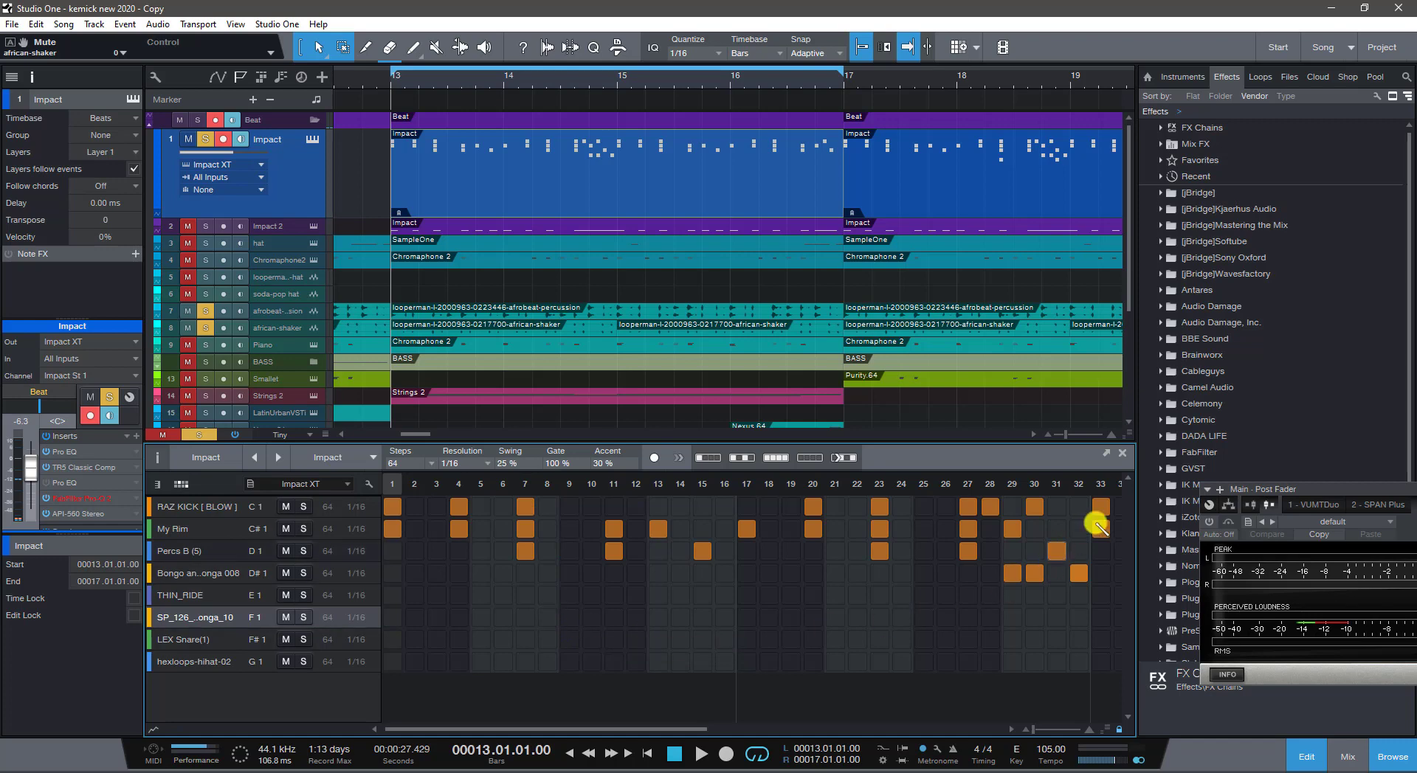
Close the pattern editor and turn off solo on the afrobeat percussion and african-shaker tracks
{"action": "left_click", "coordinate": [1121, 455]}
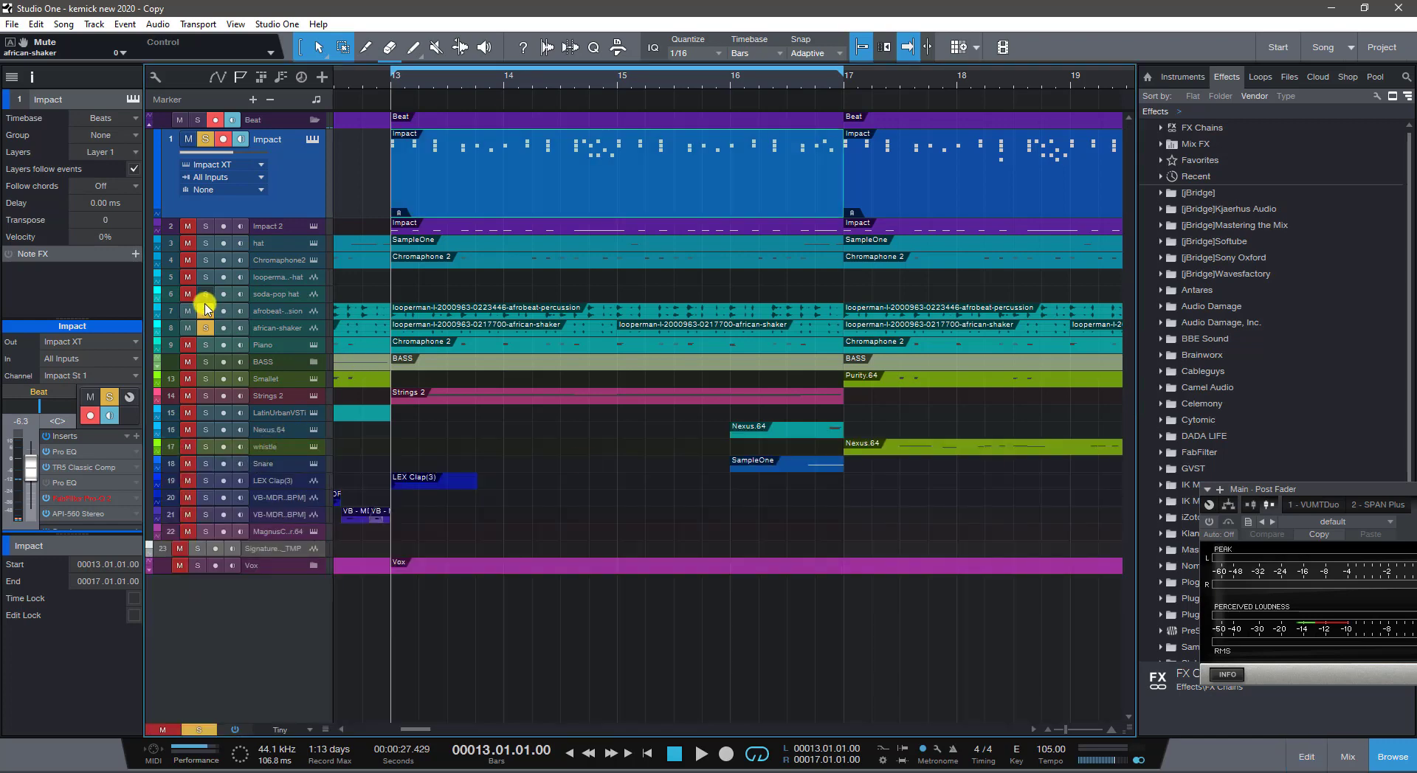
{"action": "left_click", "coordinate": [206, 330]}
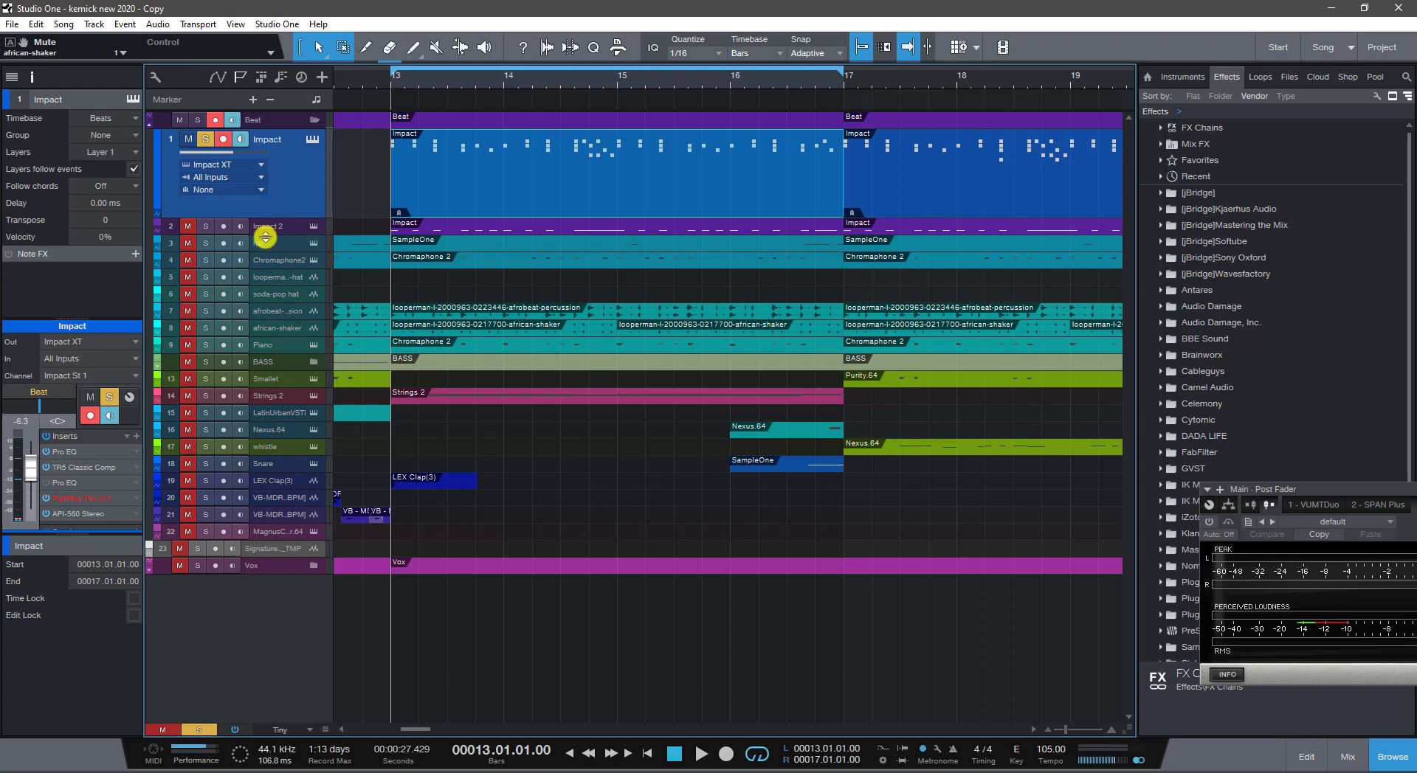
Increase the height of the Impact 2 track, mute the Impact track and solo Impact 2 in its place
{"action": "left_click_drag", "start_coordinate": [265, 237], "coordinate": [268, 298]}
{"action": "left_click", "coordinate": [206, 141]}
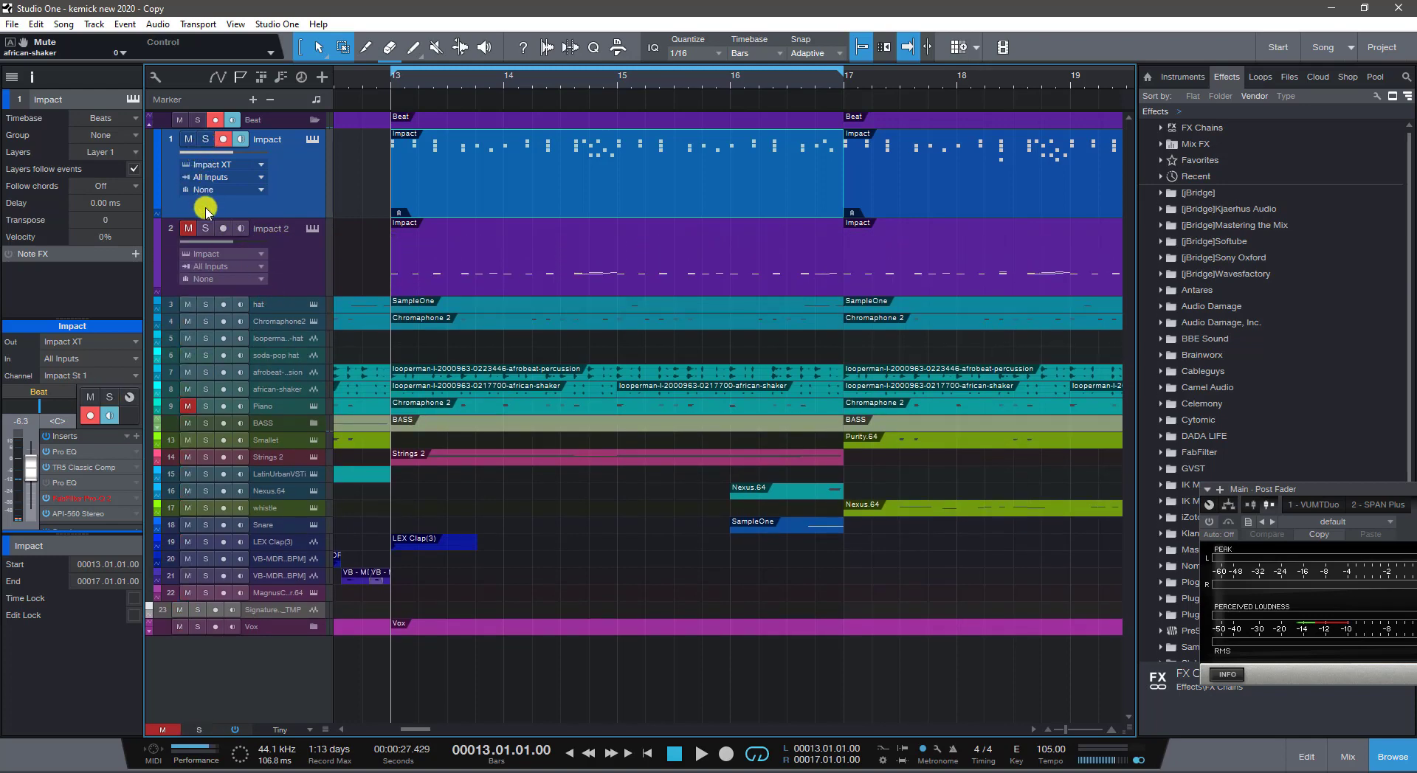
{"action": "left_click", "coordinate": [191, 229]}
{"action": "left_click", "coordinate": [205, 229]}
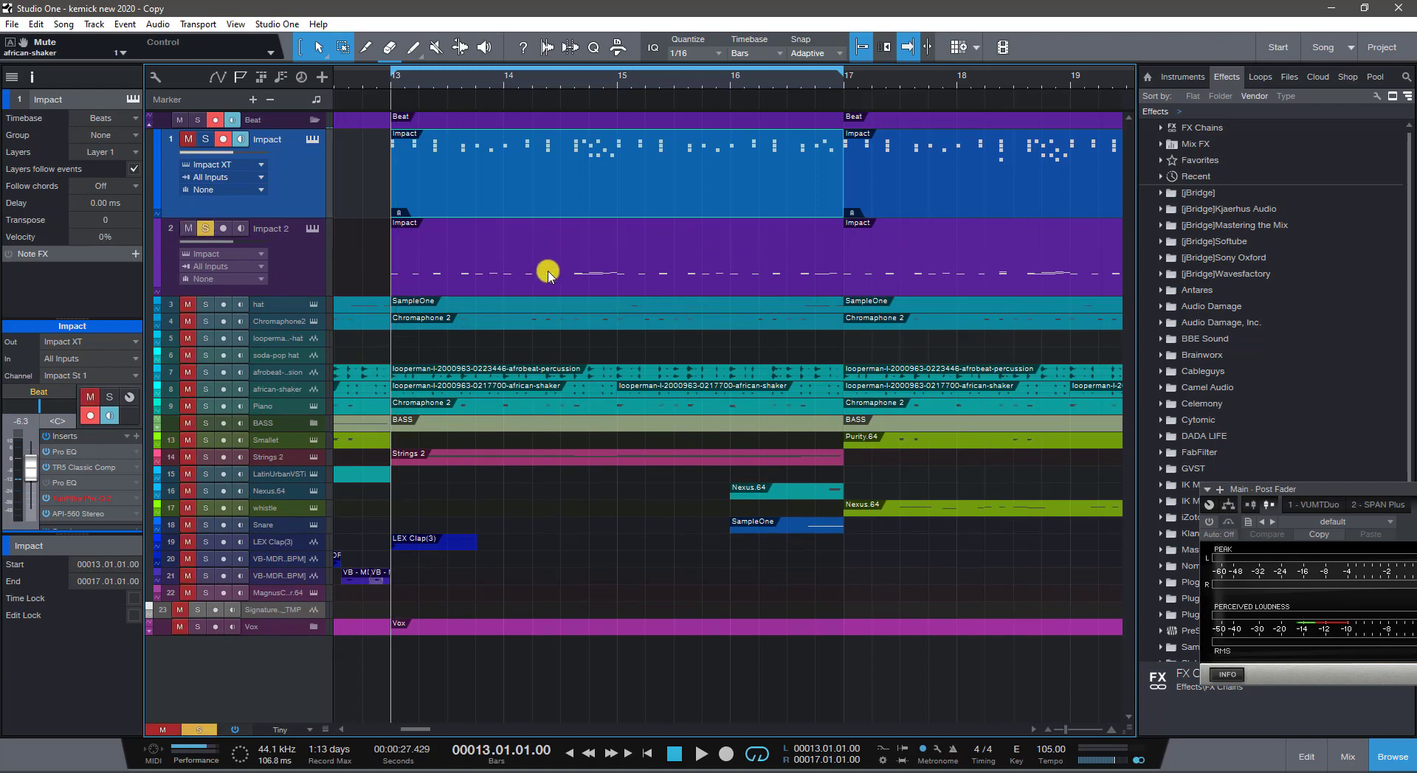
Open the bar 13 event of the Impact 2 track in the note editor and examine the first drum hits around 13.2
{"action": "left_click", "coordinate": [509, 293]}
{"action": "double_click", "coordinate": [557, 279]}
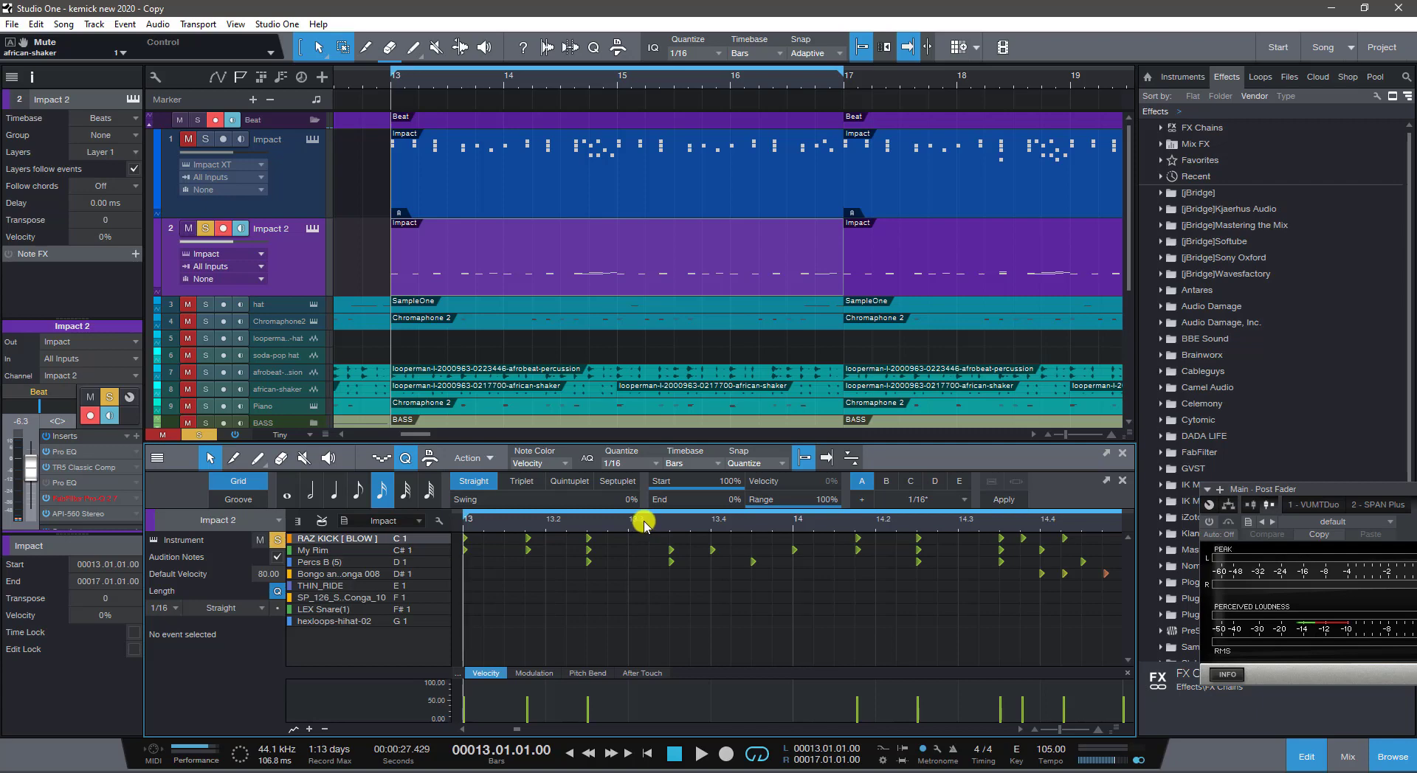
{"action": "scroll", "coordinate": [644, 519], "scroll_direction": "down", "scroll_amount": 5}
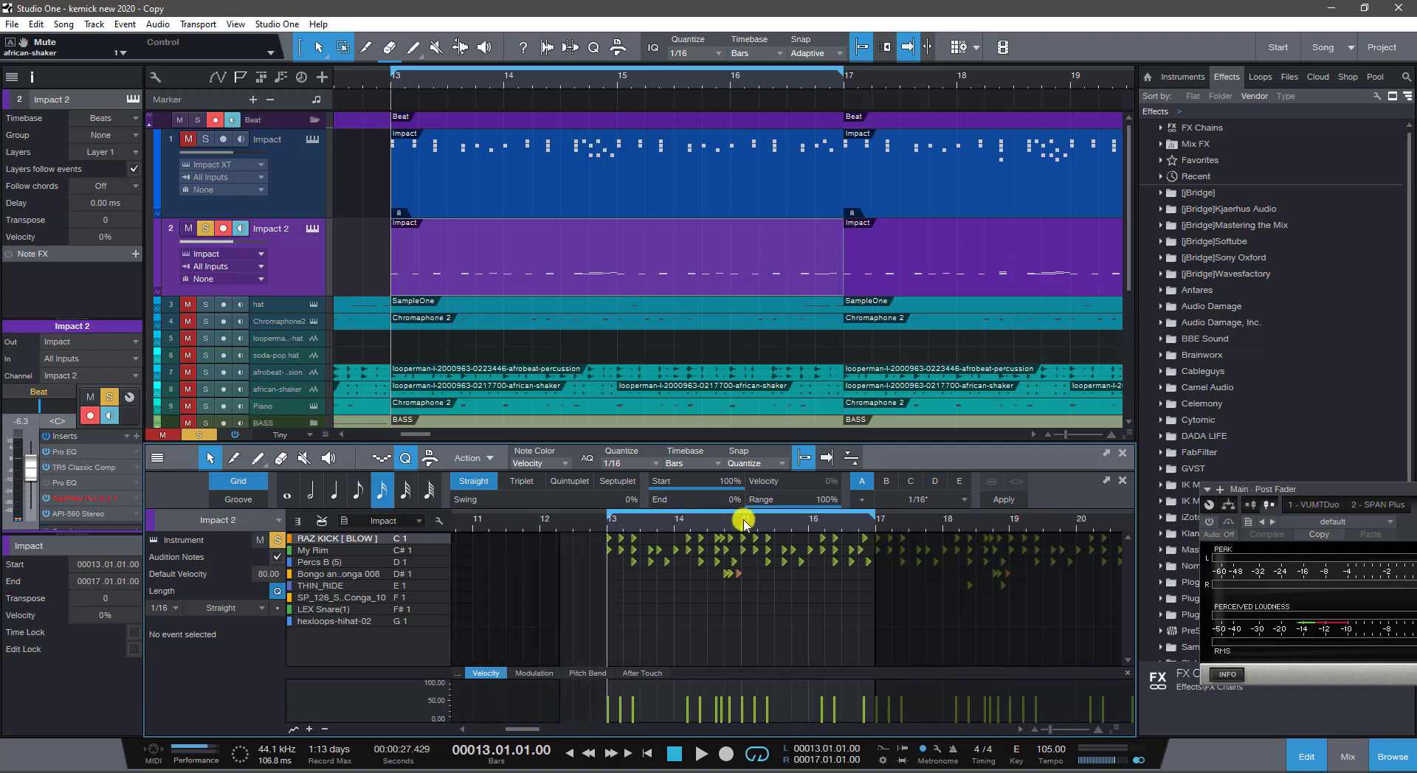
{"action": "left_click_drag", "start_coordinate": [743, 515], "coordinate": [693, 526]}
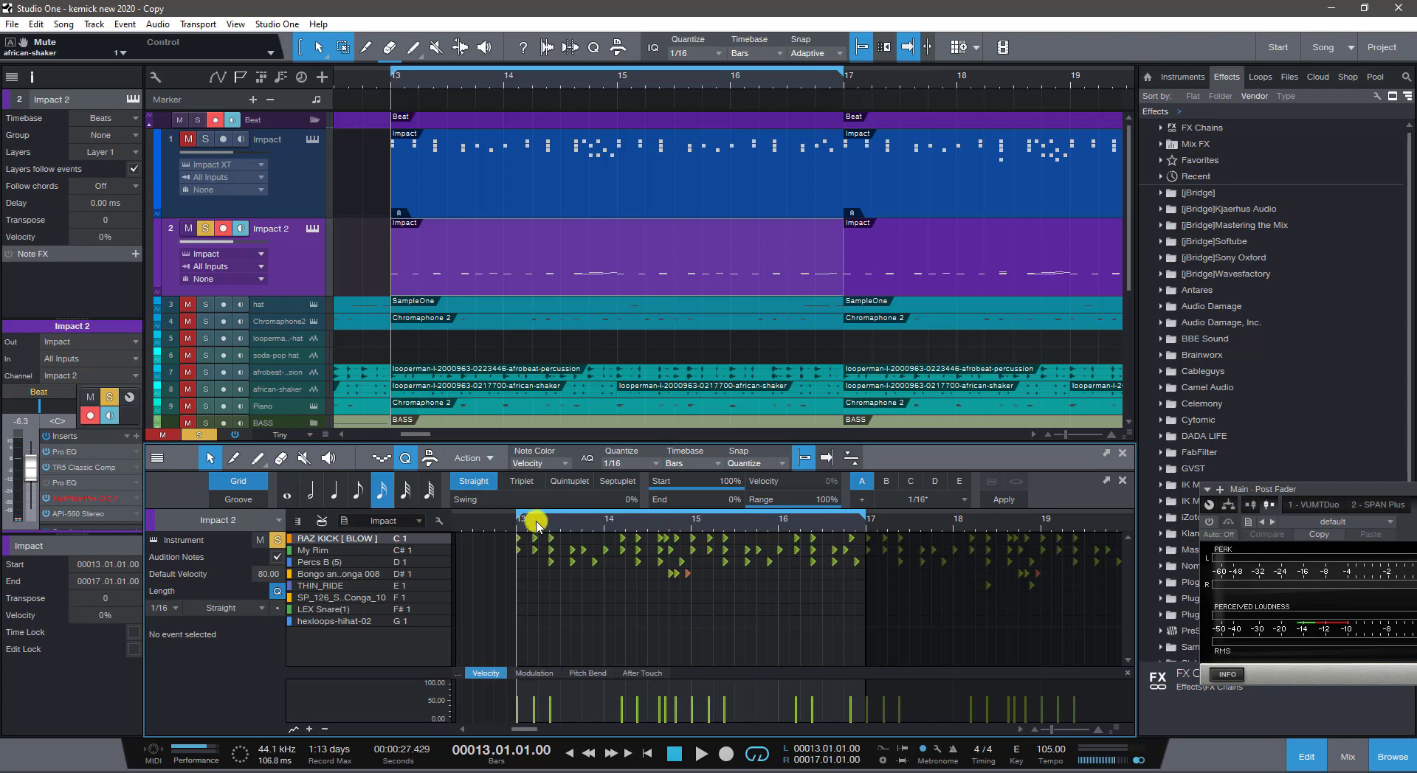
{"action": "left_click_drag", "start_coordinate": [532, 520], "coordinate": [671, 546]}
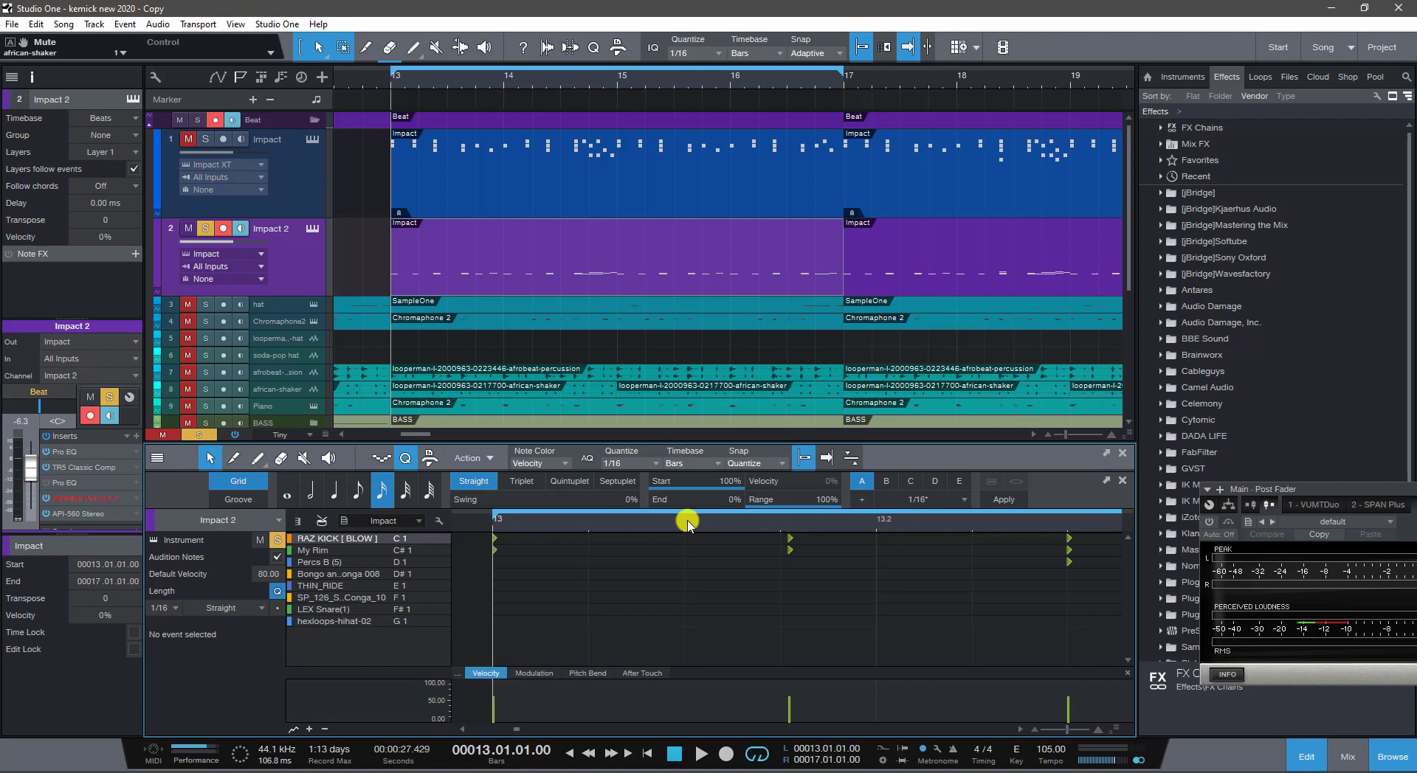
{"action": "left_click_drag", "start_coordinate": [685, 518], "coordinate": [621, 509]}
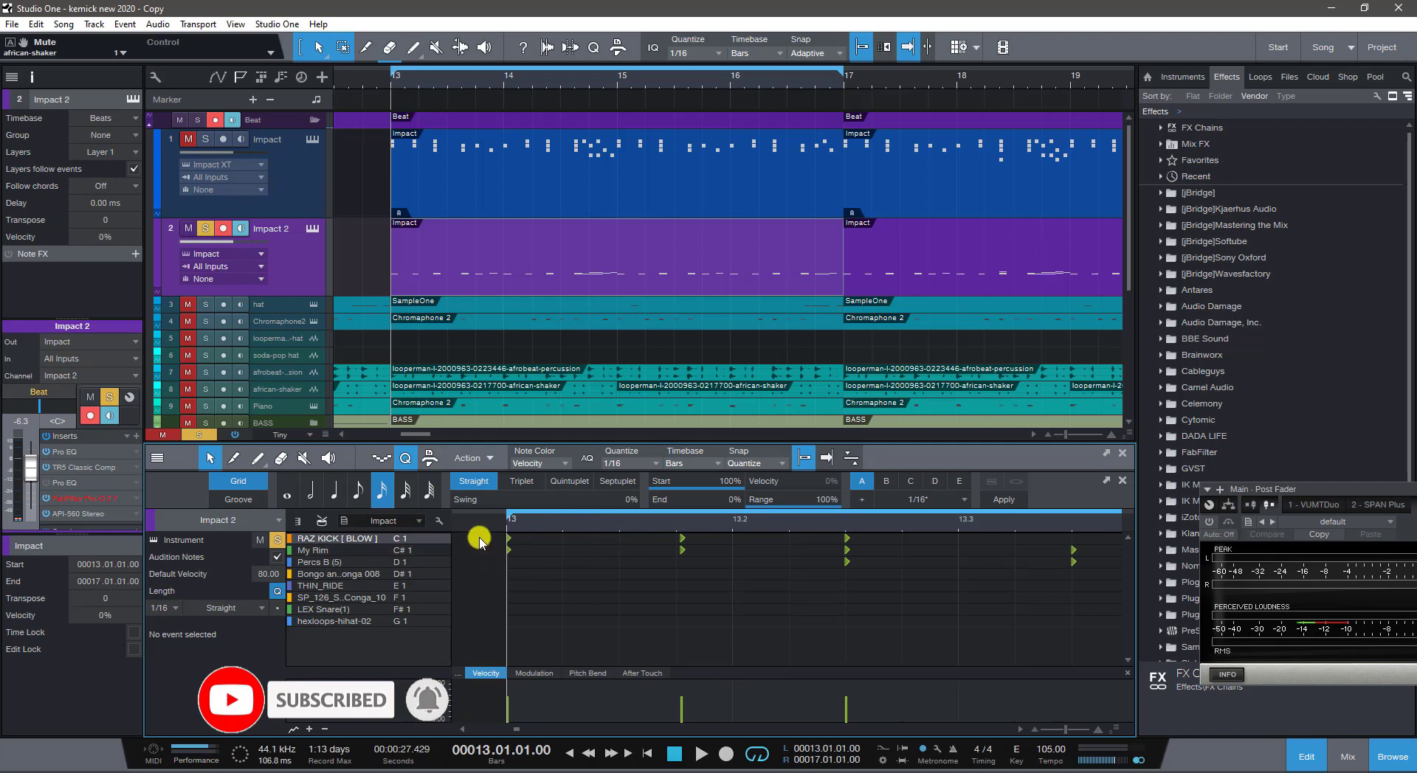
Place the playhead at 13.01.04.00 to compare the second kick and rim hits with the grid
{"action": "left_click", "coordinate": [570, 555]}
{"action": "left_click", "coordinate": [618, 533]}
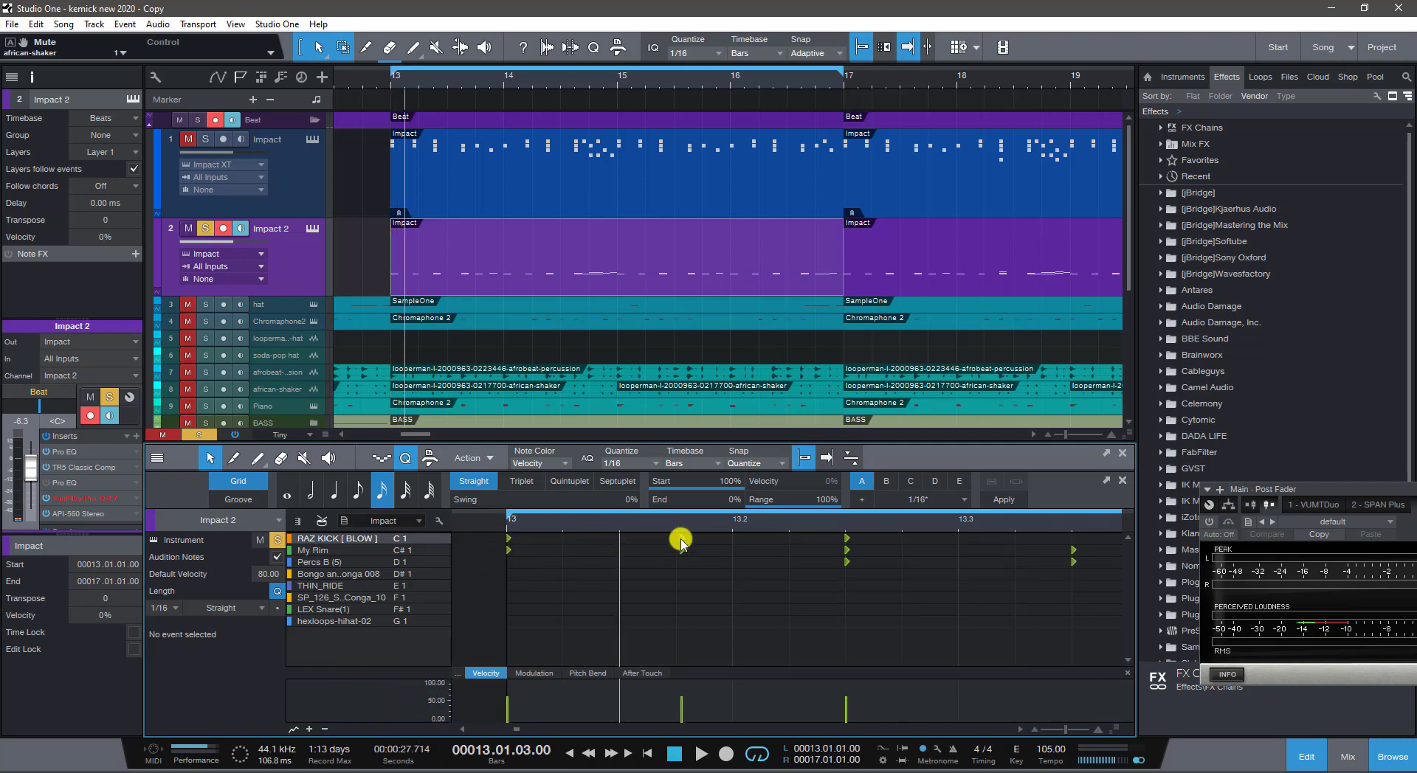
{"action": "scroll", "coordinate": [680, 546], "scroll_direction": "up", "scroll_amount": 3}
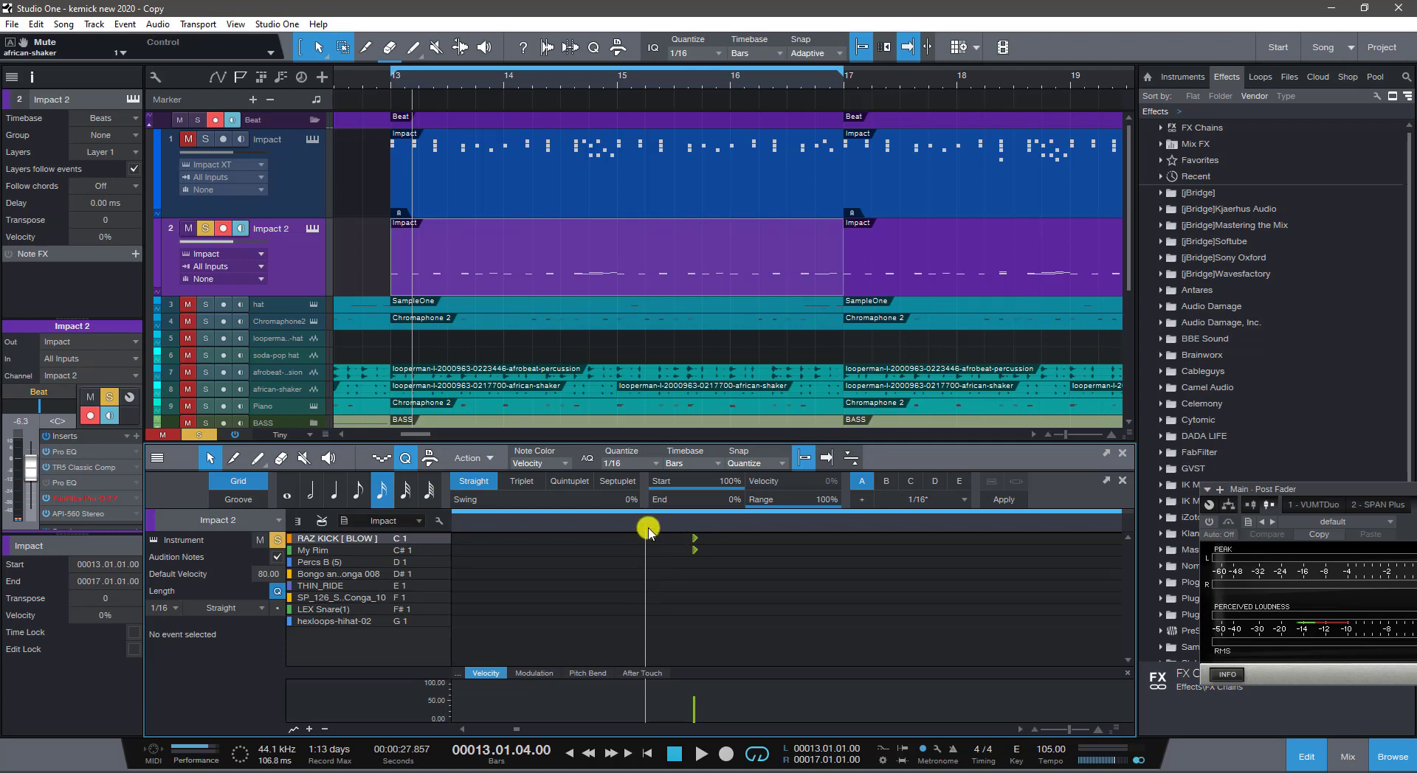
{"action": "left_click_drag", "start_coordinate": [651, 526], "coordinate": [569, 453]}
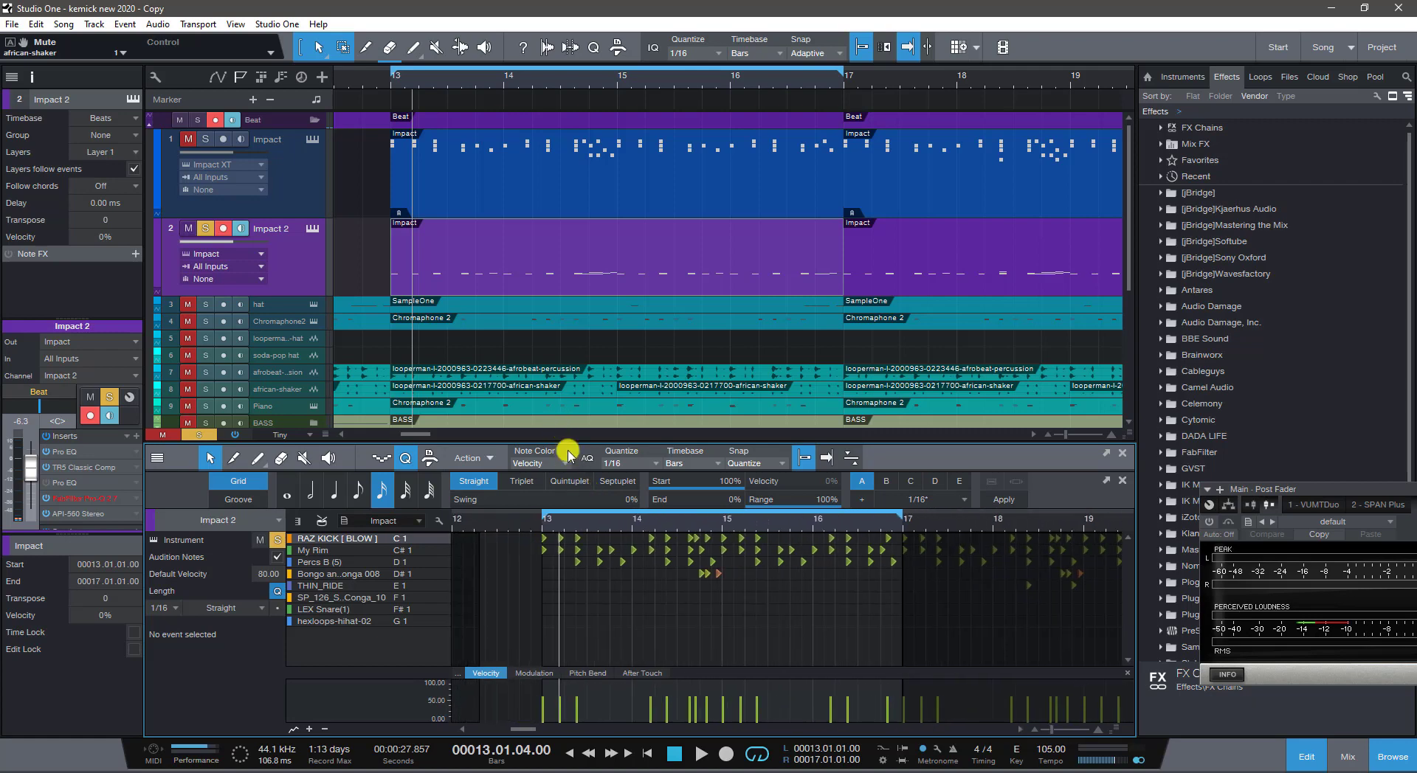
Select all notes in the bar 13 Impact 2 event and quantize them to 1/16
{"action": "left_click", "coordinate": [646, 602]}
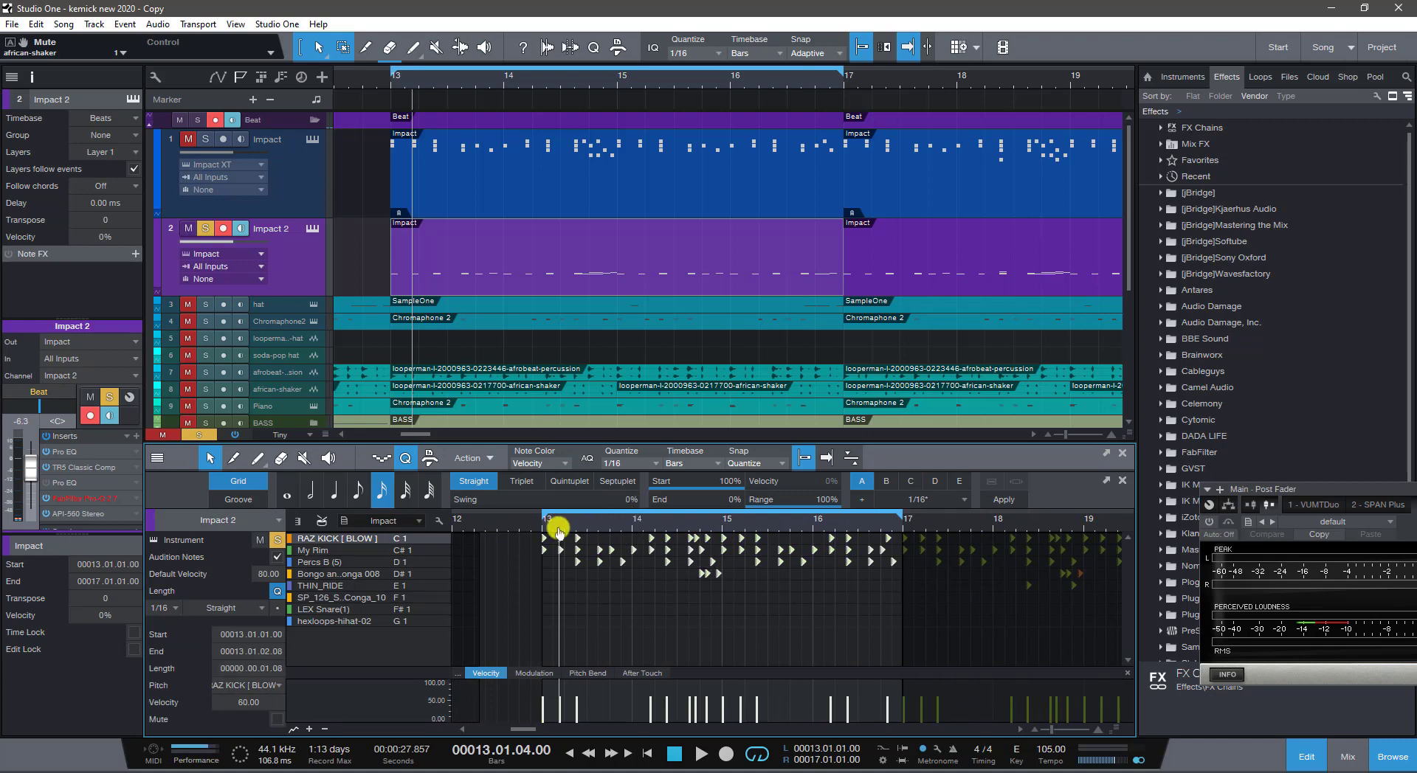
{"action": "left_click_drag", "start_coordinate": [558, 529], "coordinate": [572, 578]}
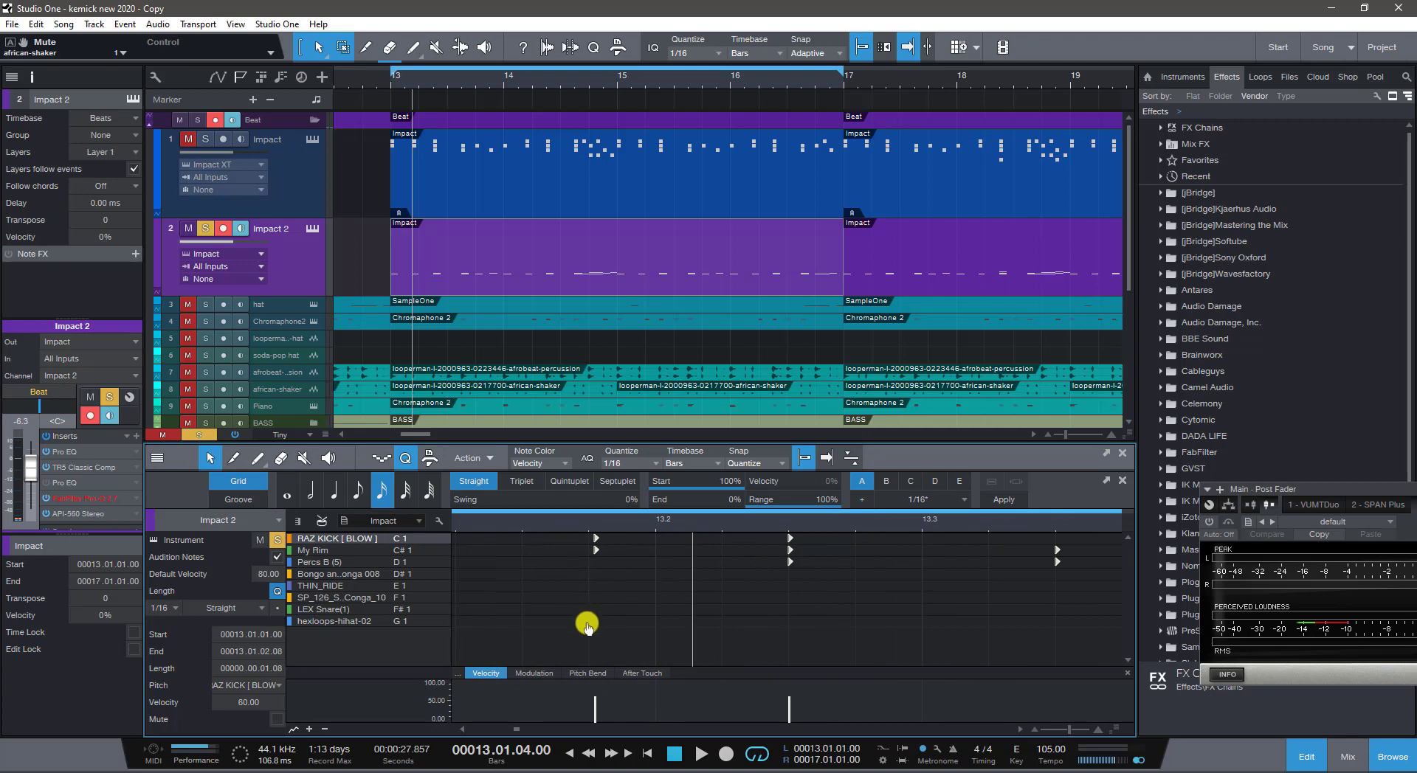
{"action": "key", "text": "e"}
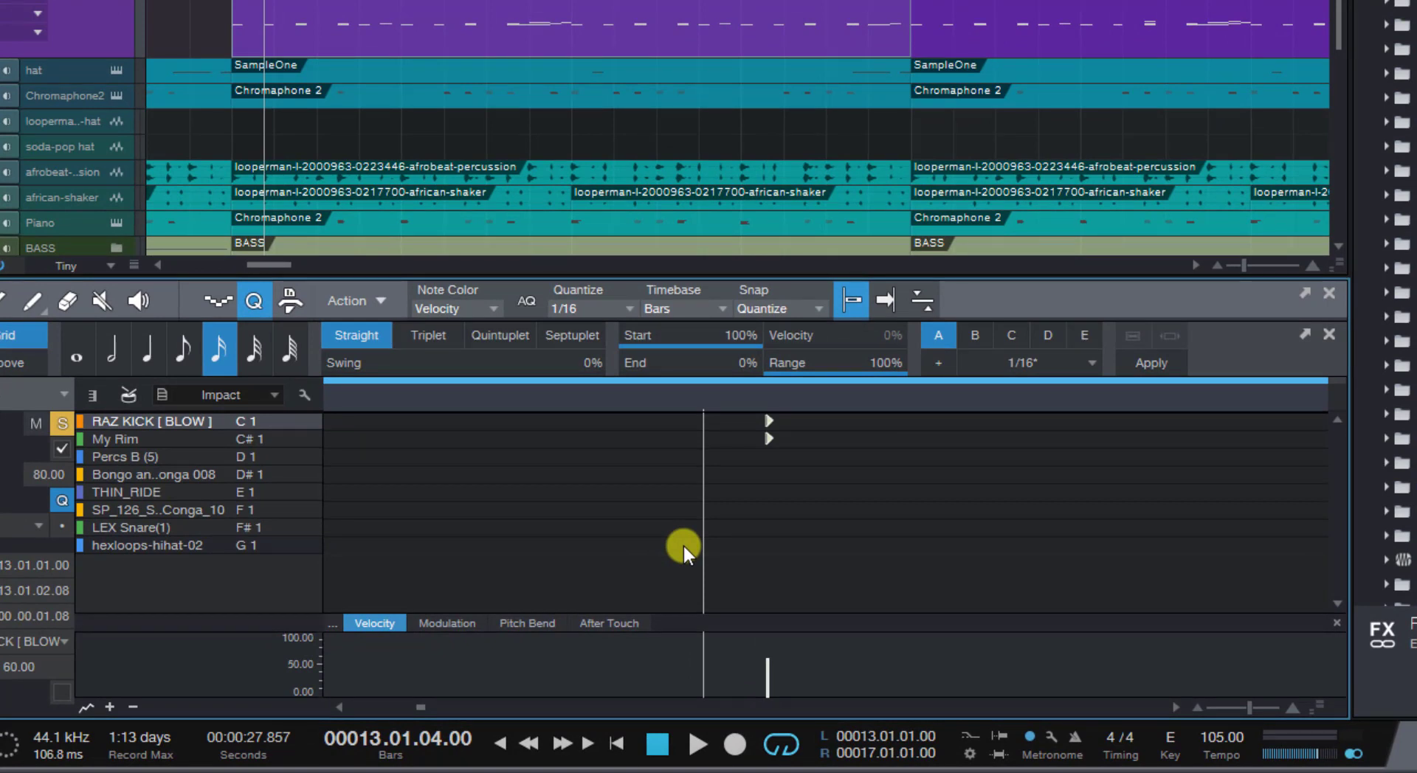
{"action": "key", "text": "q"}
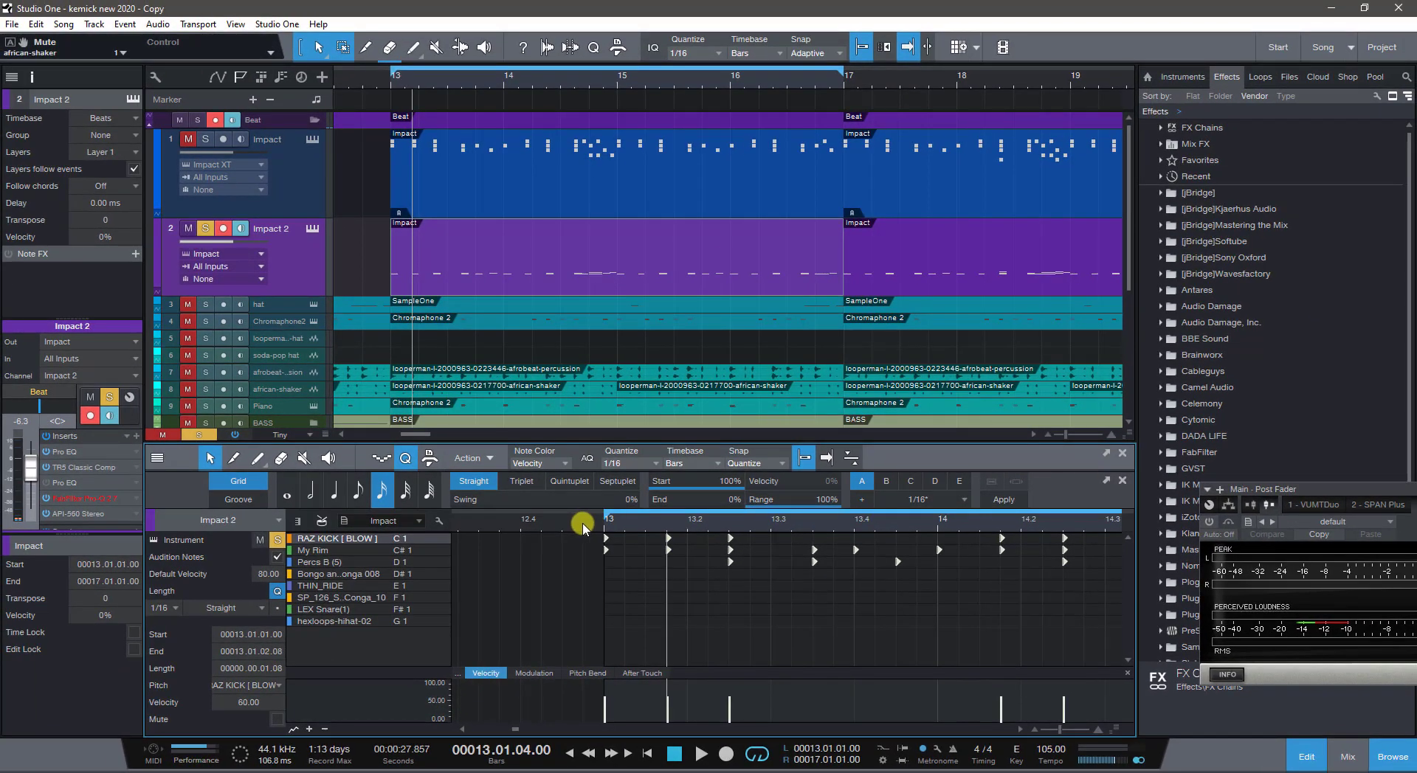
Play the Impact 2 notes from 12.04.04, just before bar 13, and follow the hits in the note editor
{"action": "left_click", "coordinate": [582, 525]}
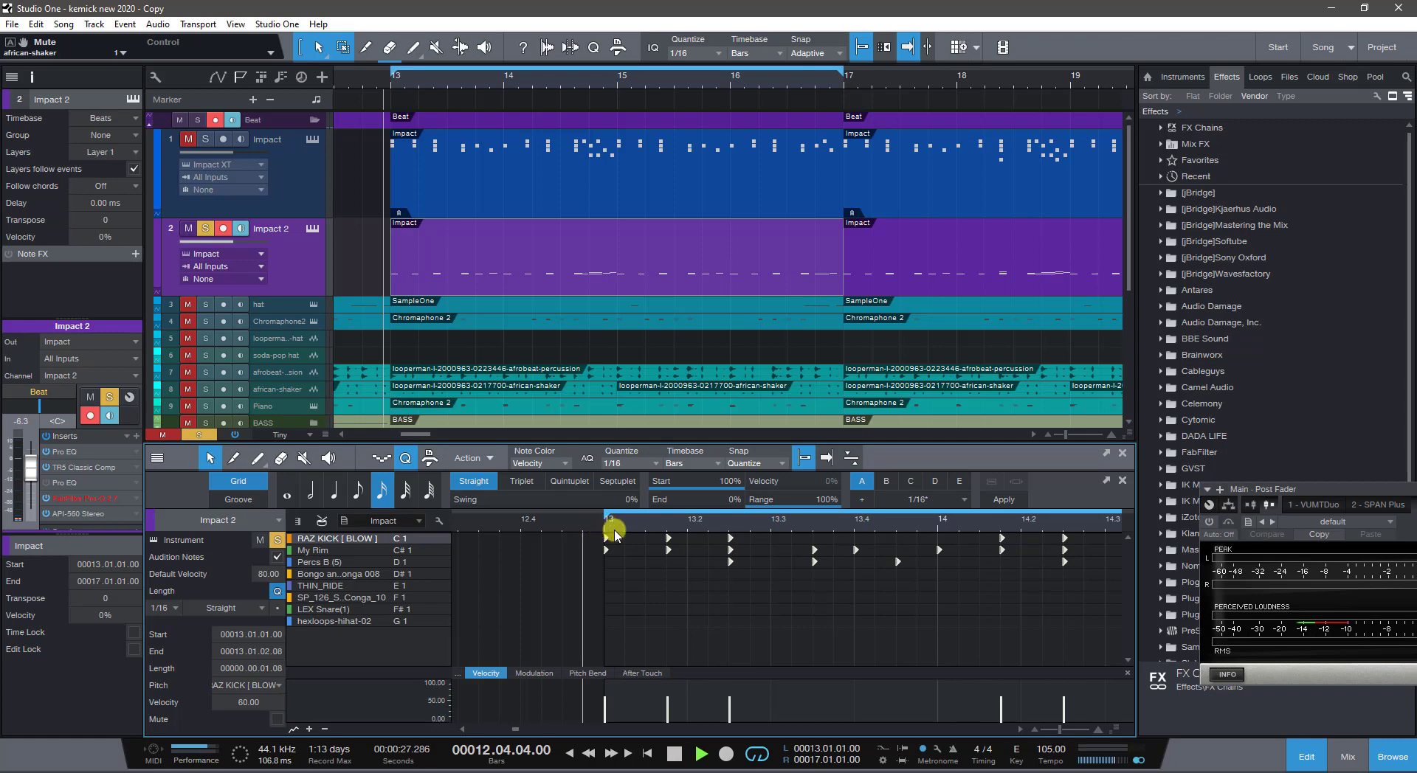
{"action": "scroll", "coordinate": [617, 533], "scroll_direction": "down", "scroll_amount": 2}
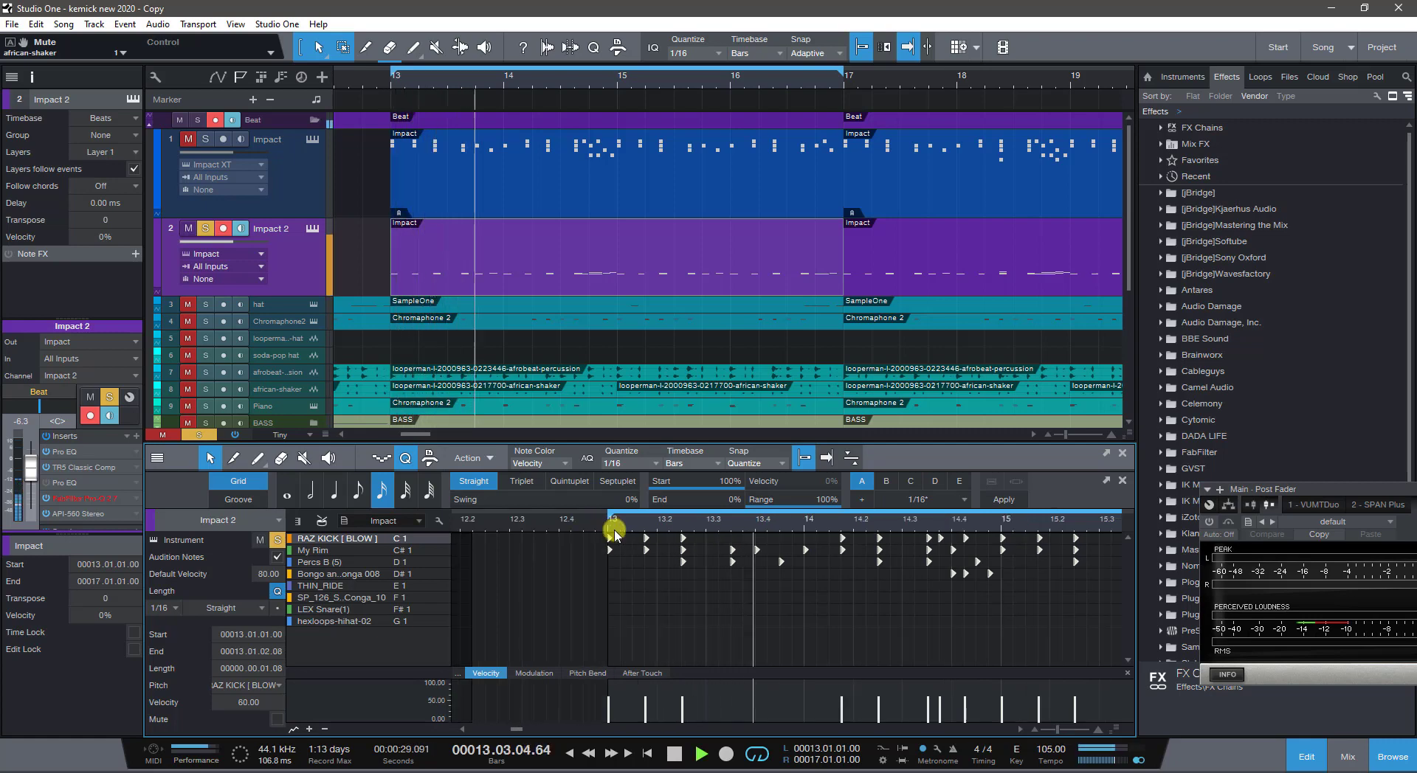
{"action": "scroll", "coordinate": [614, 531], "scroll_direction": "down", "scroll_amount": 3}
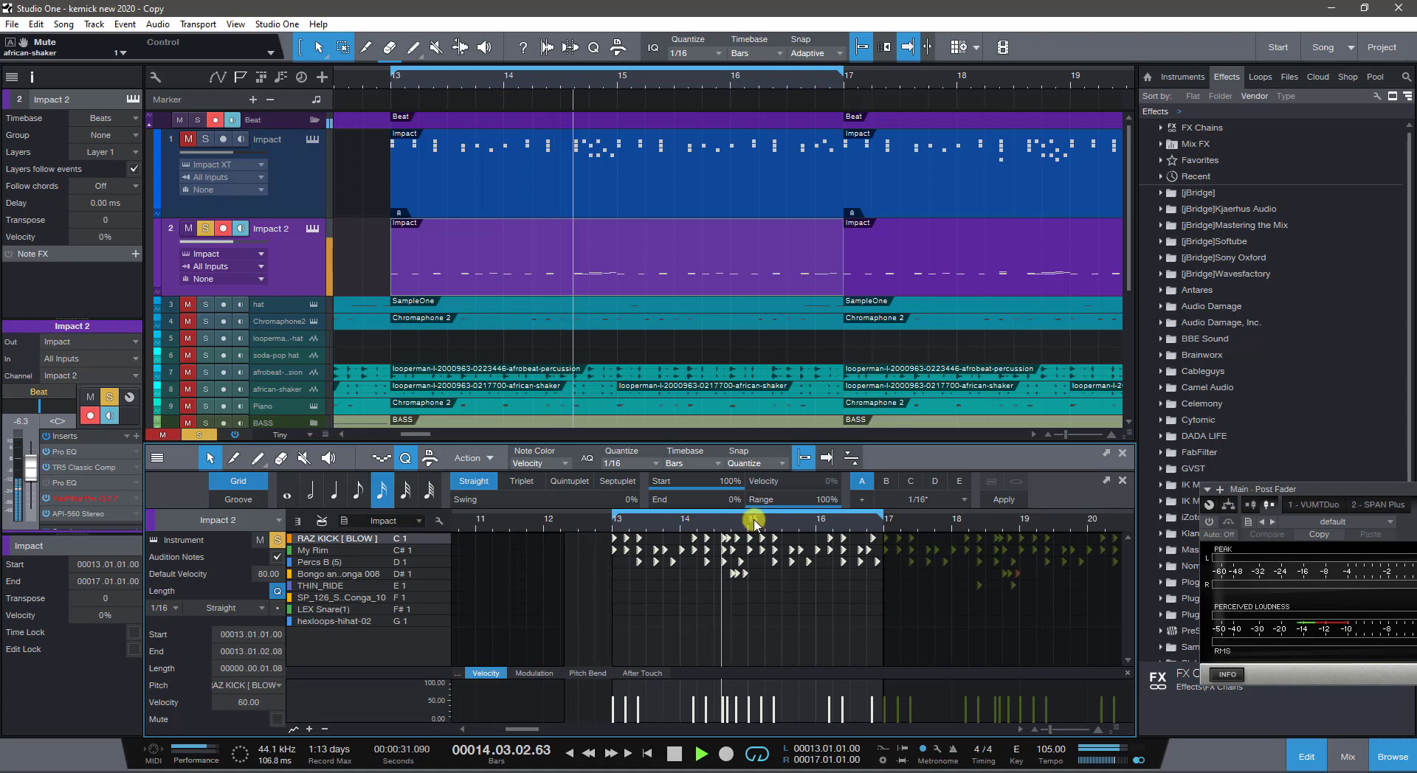
{"action": "scroll", "coordinate": [753, 583], "scroll_direction": "up", "scroll_amount": 5}
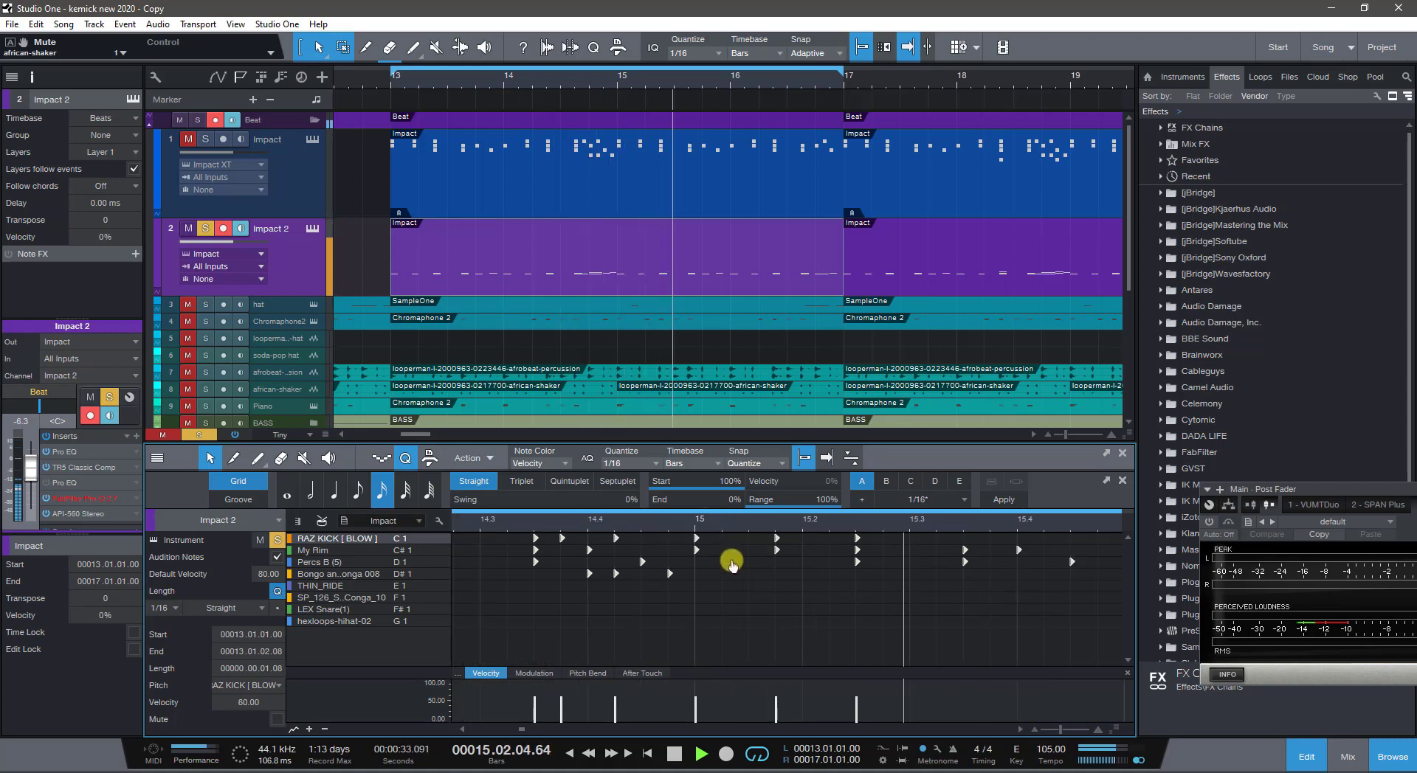
Examine the quantized Impact 2 hits up to bar 17 and the opening hits between 13 and 13.3
{"action": "scroll", "coordinate": [729, 554], "scroll_direction": "down", "scroll_amount": 3}
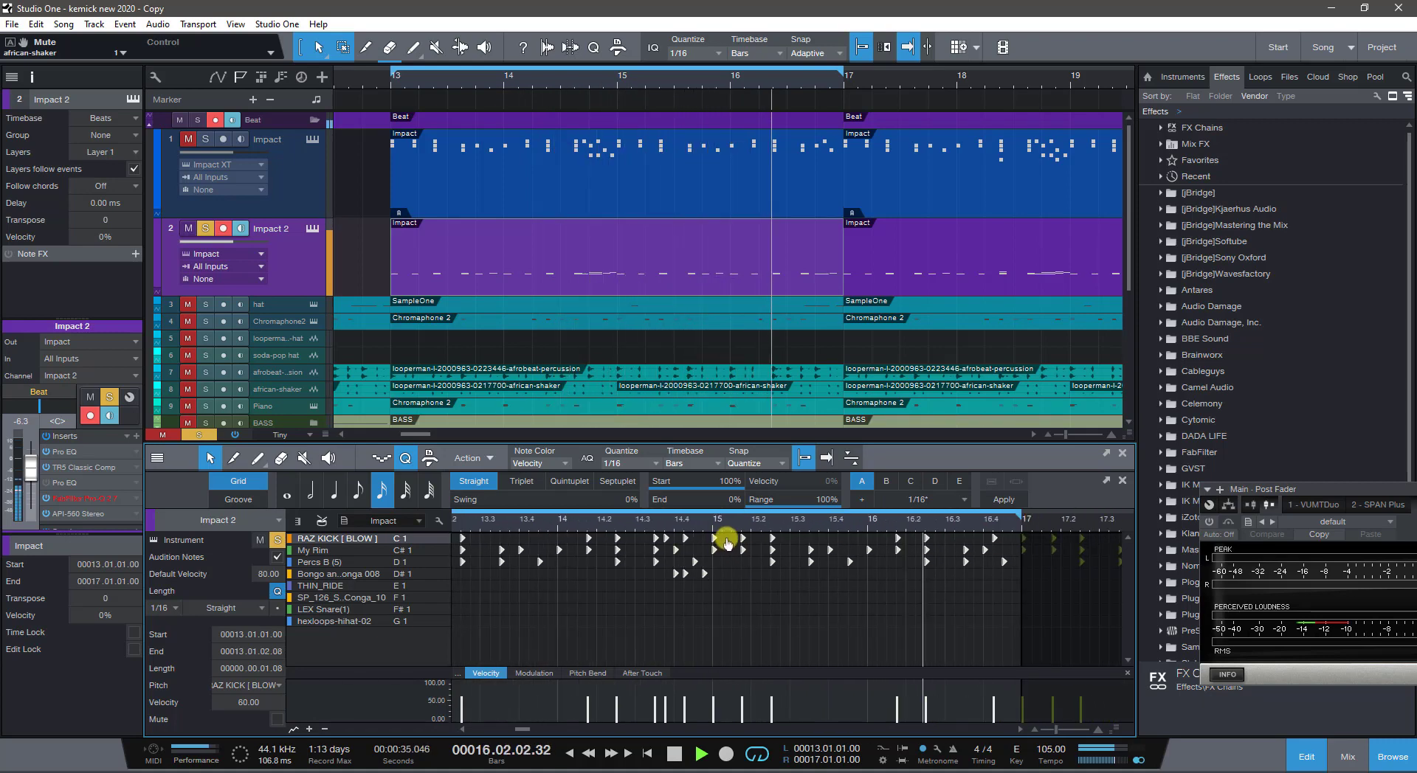
{"action": "scroll", "coordinate": [807, 539], "scroll_direction": "down", "scroll_amount": 1}
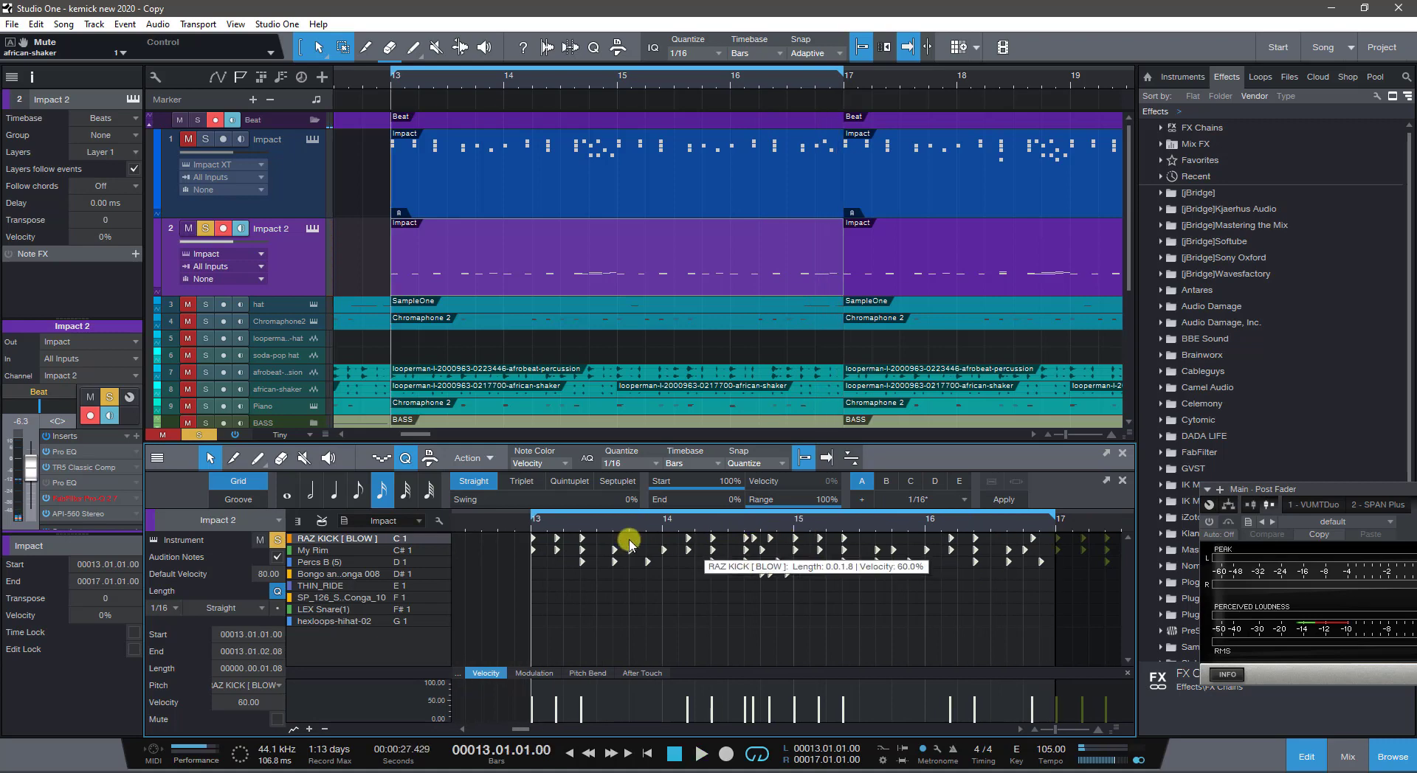
{"action": "scroll", "coordinate": [534, 525], "scroll_direction": "up", "scroll_amount": 5}
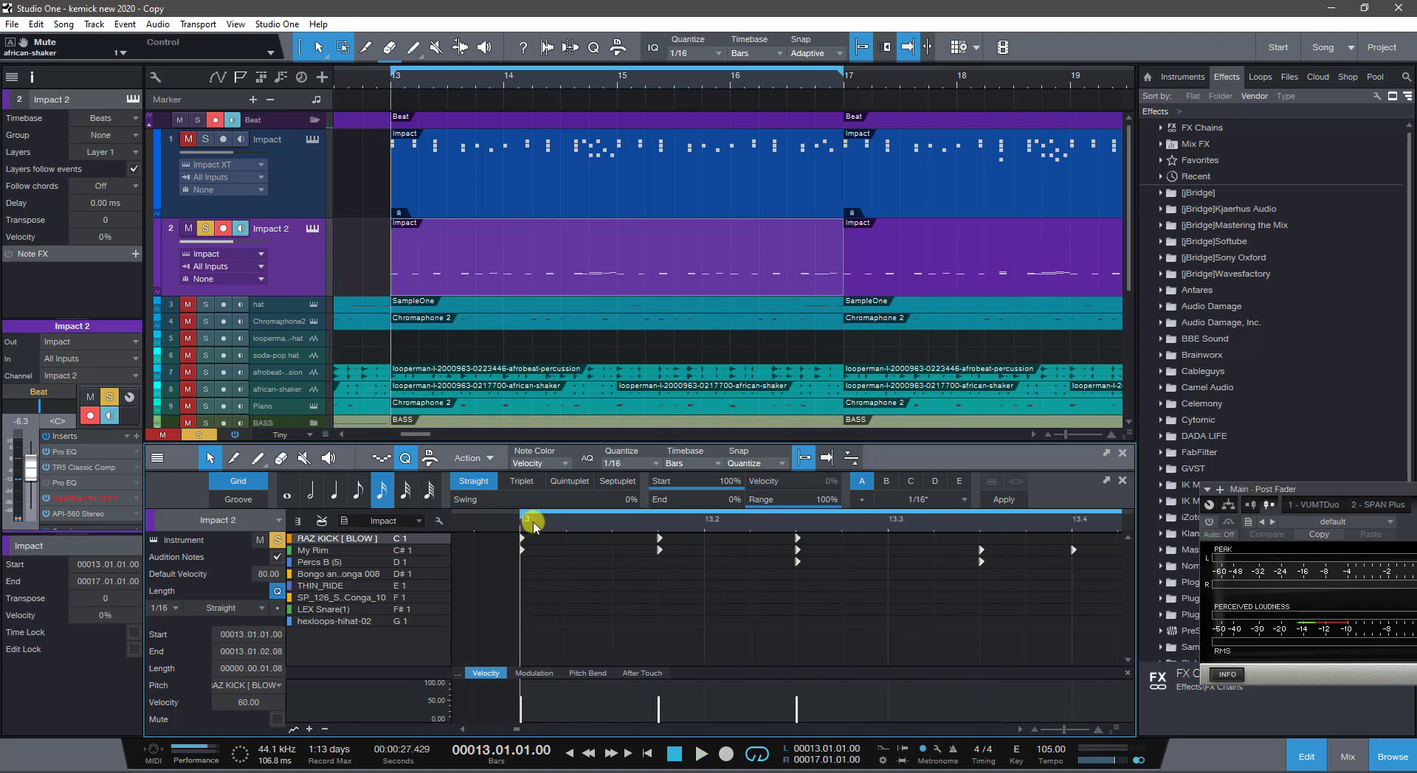
{"action": "scroll", "coordinate": [533, 526], "scroll_direction": "up", "scroll_amount": 2}
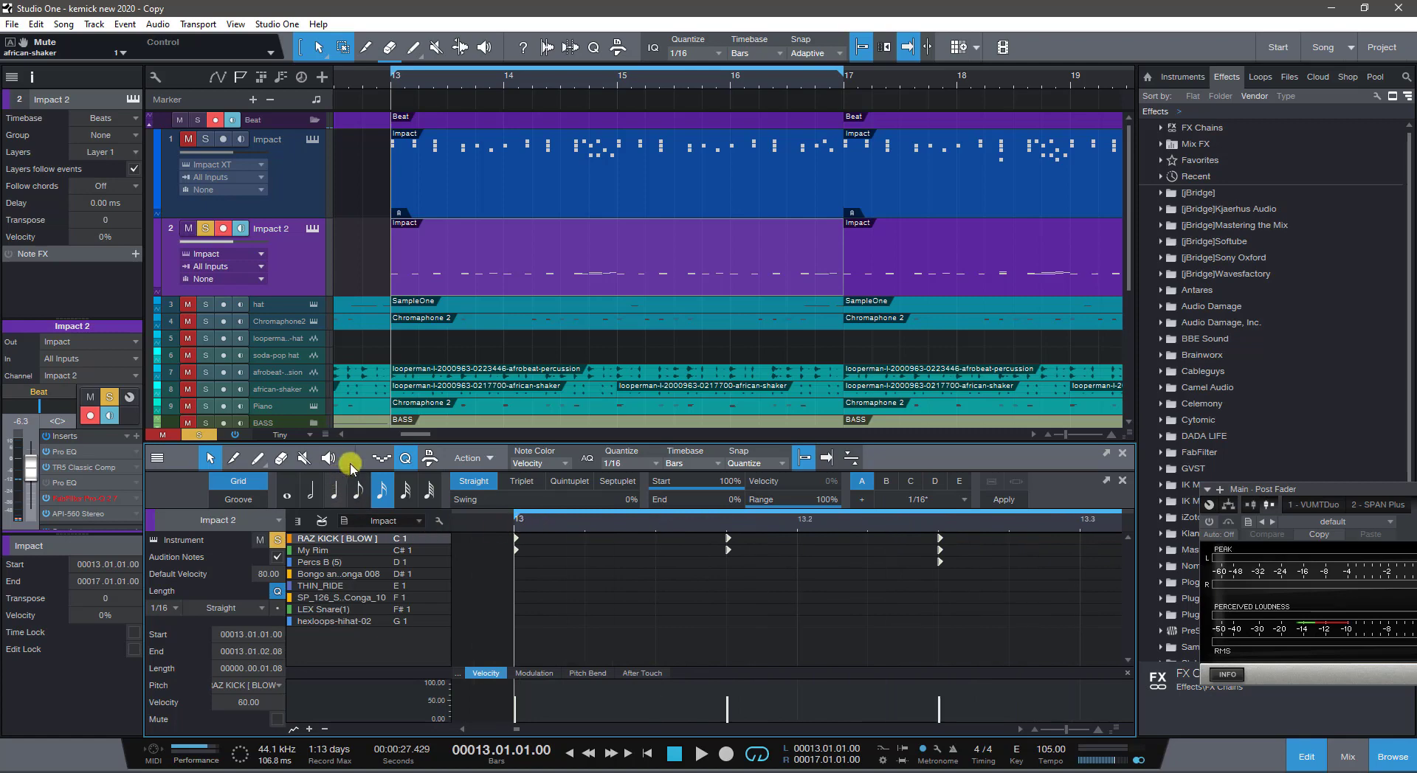
Reopen the quantize settings, set the swing to 50%, and place the playhead on the swung 1/16 line after the second kick
{"action": "left_click", "coordinate": [405, 458]}
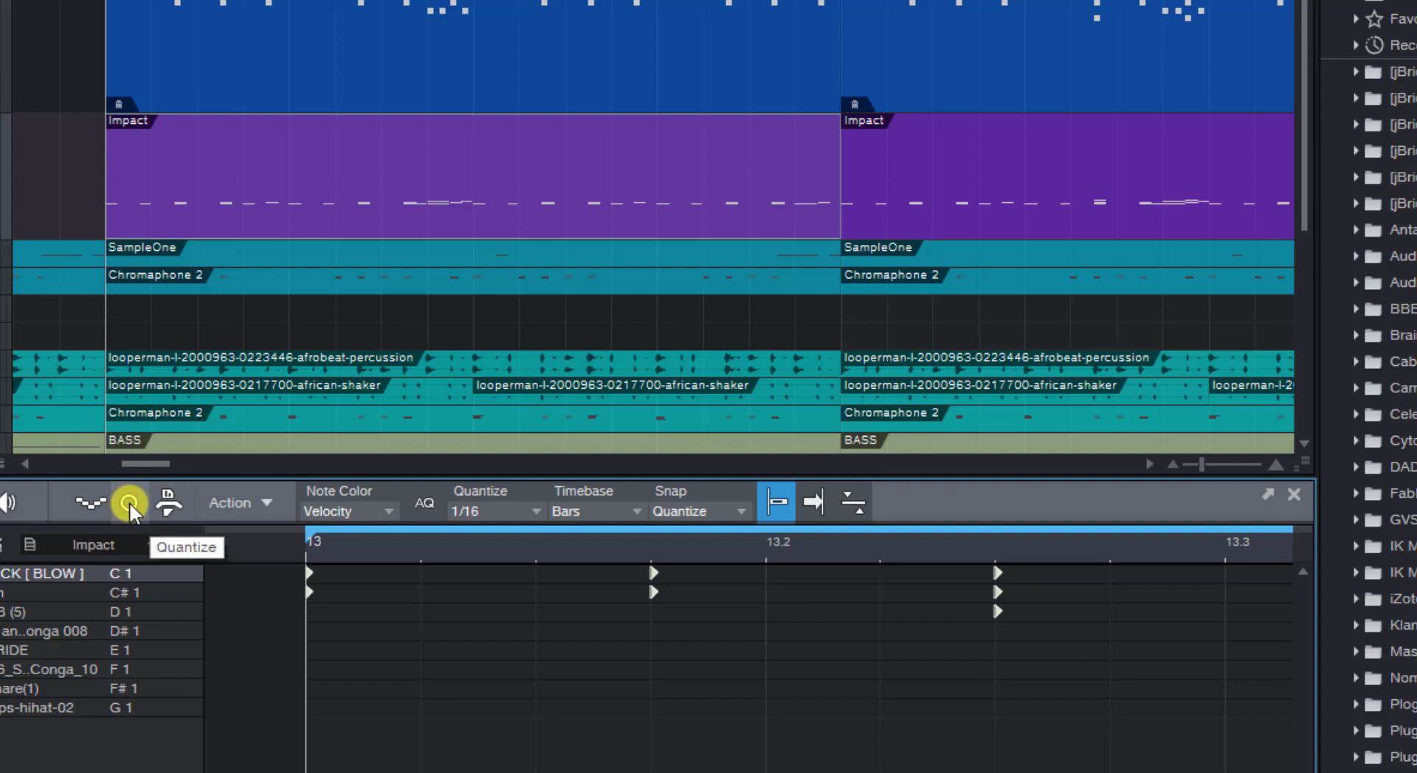
{"action": "left_click", "coordinate": [129, 504]}
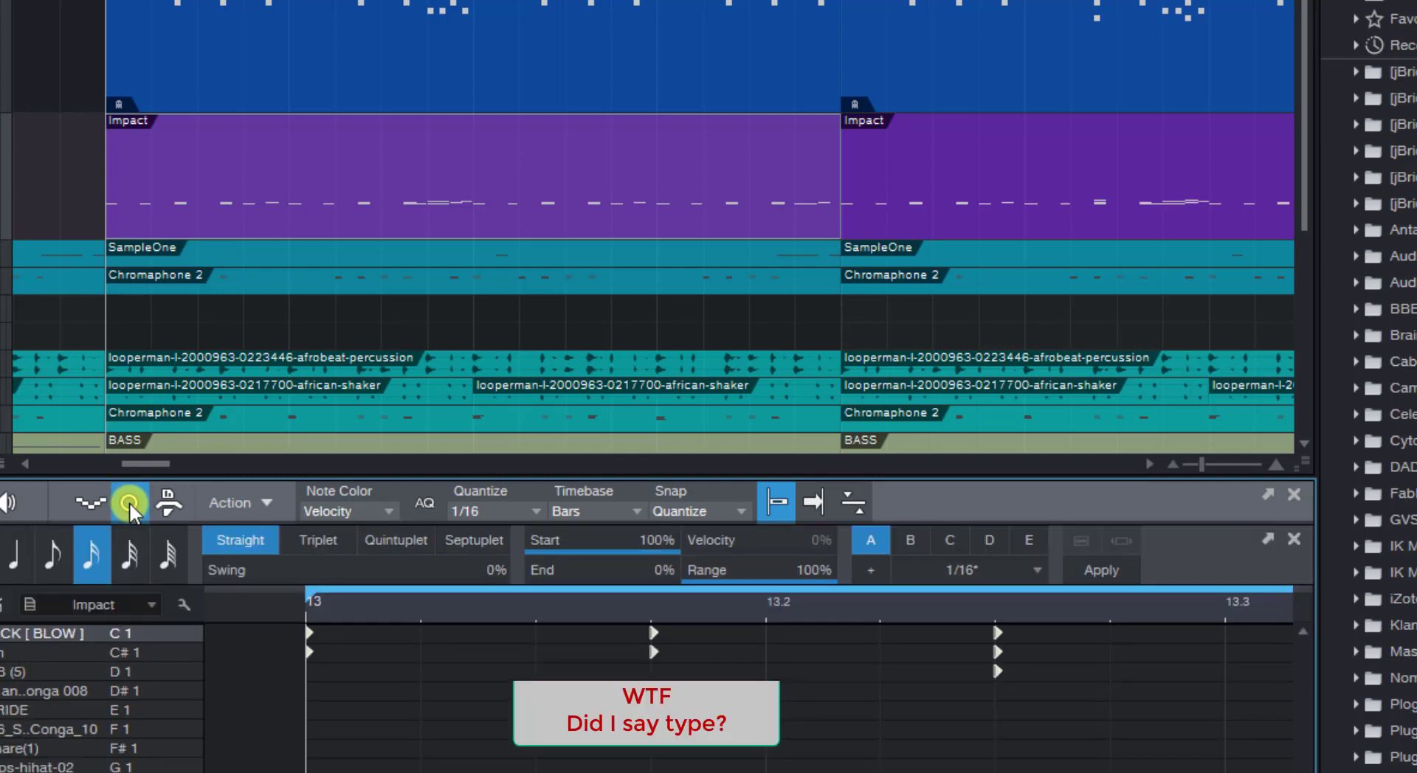
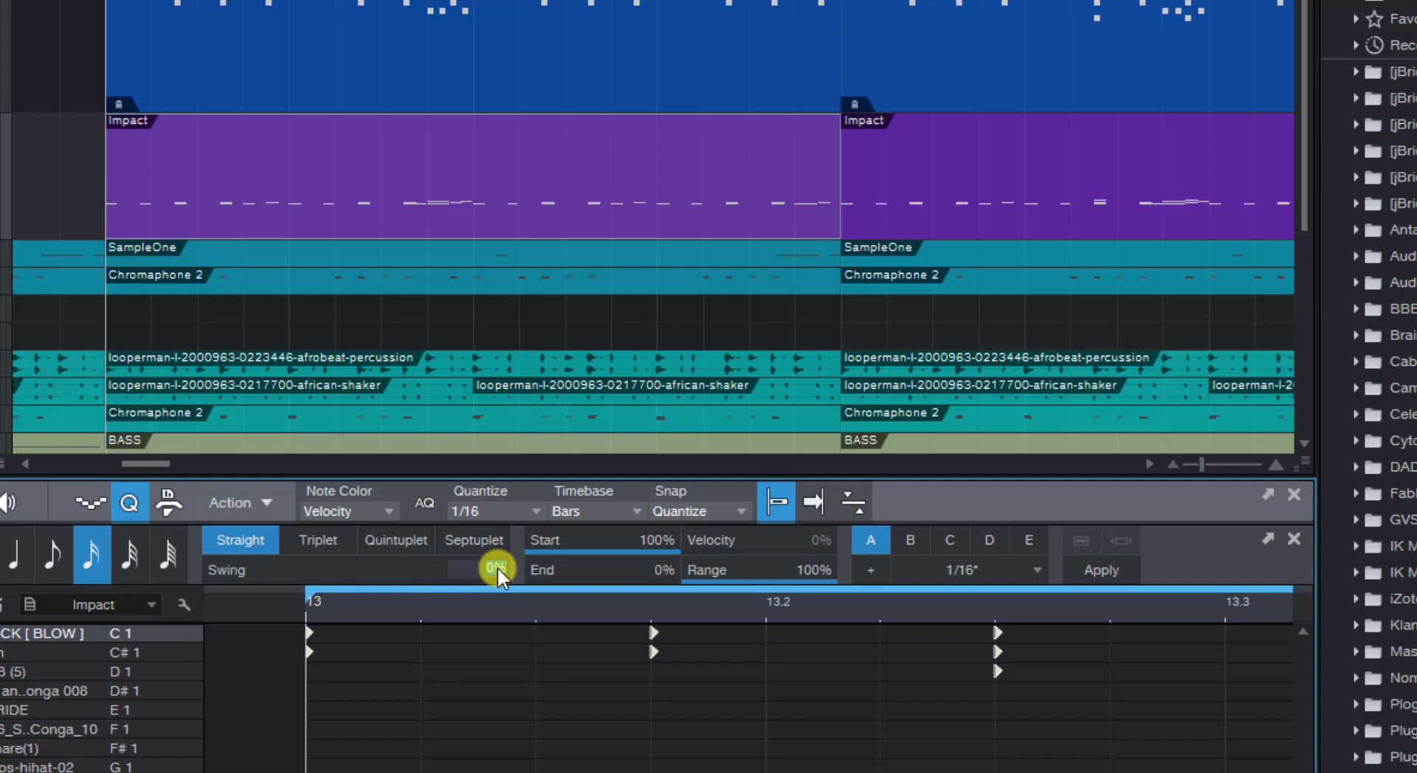
{"action": "scroll", "coordinate": [563, 649], "scroll_direction": "up", "scroll_amount": 3}
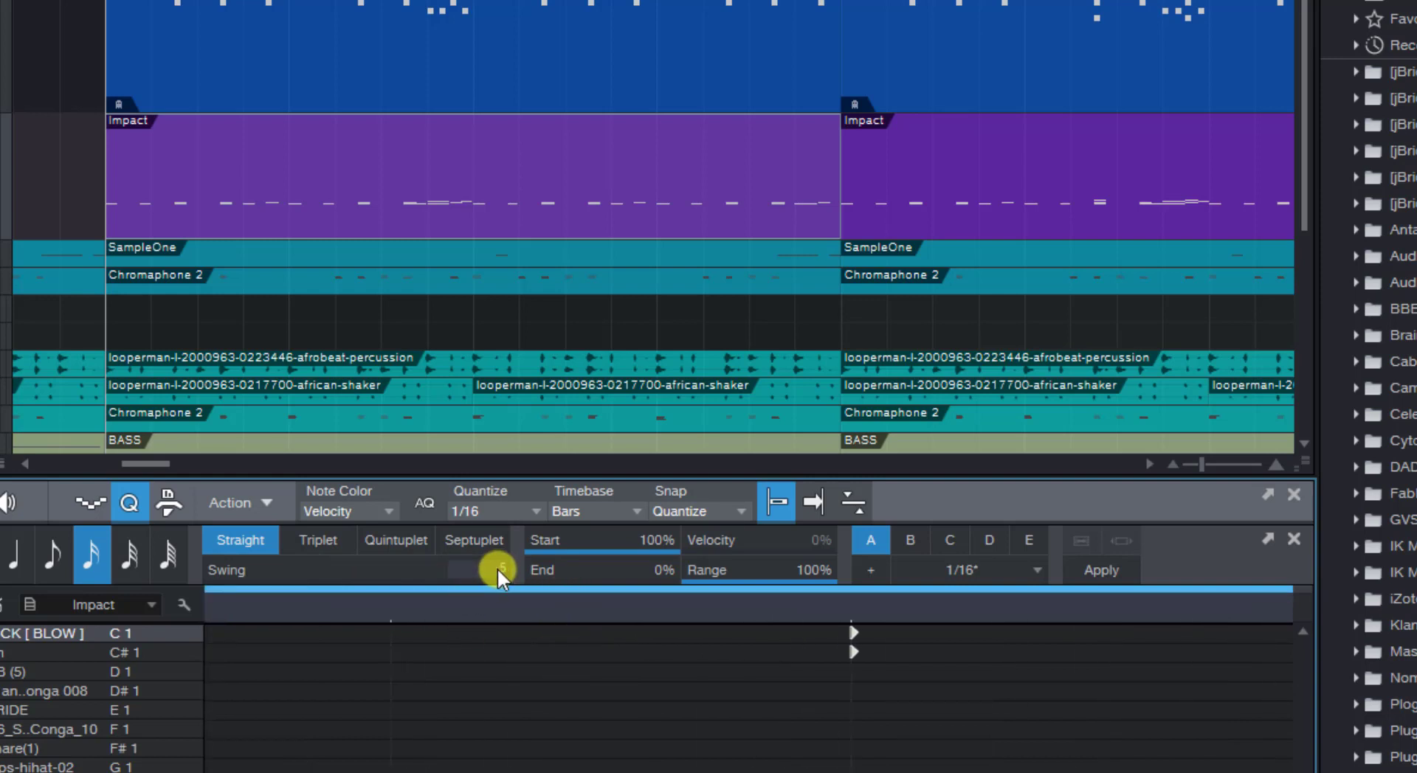
{"action": "key", "text": "Return"}
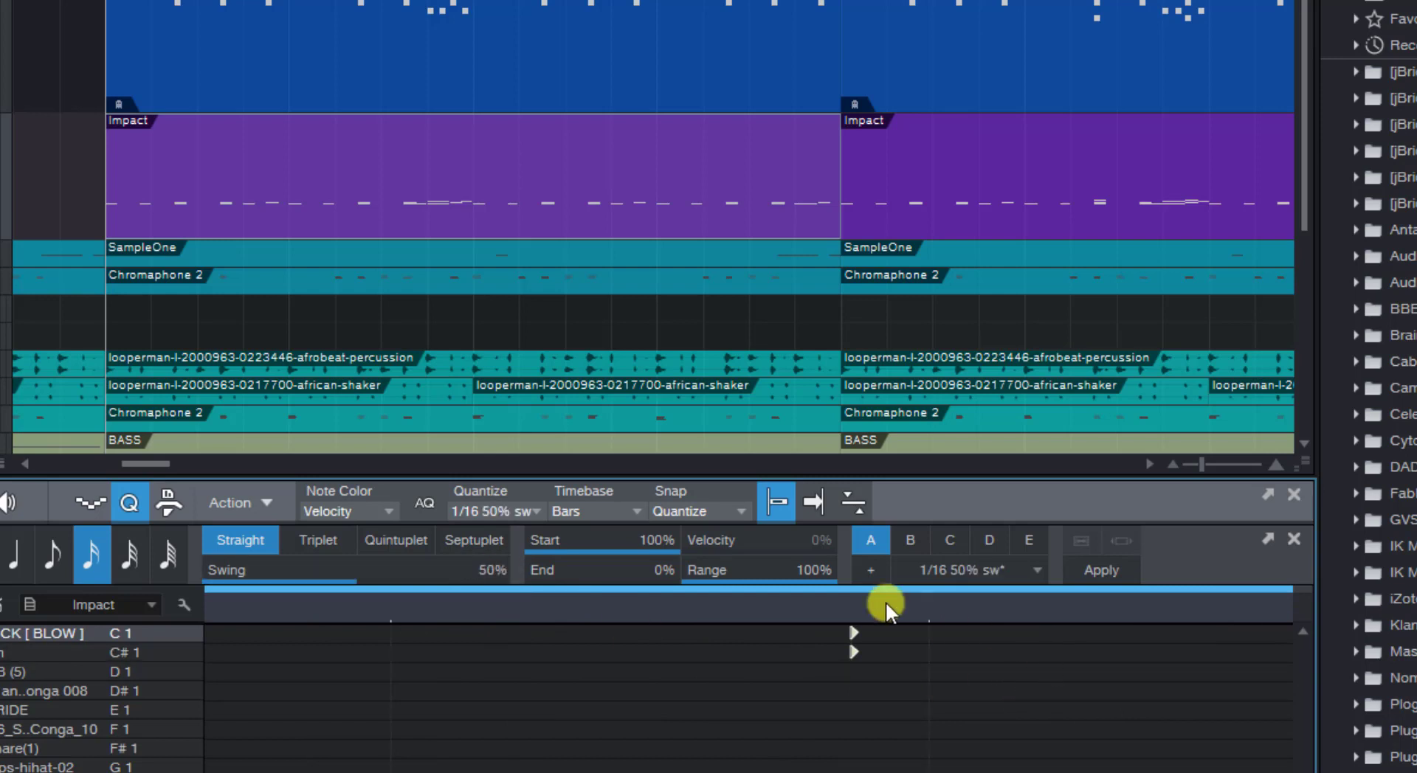
{"action": "left_click", "coordinate": [852, 616]}
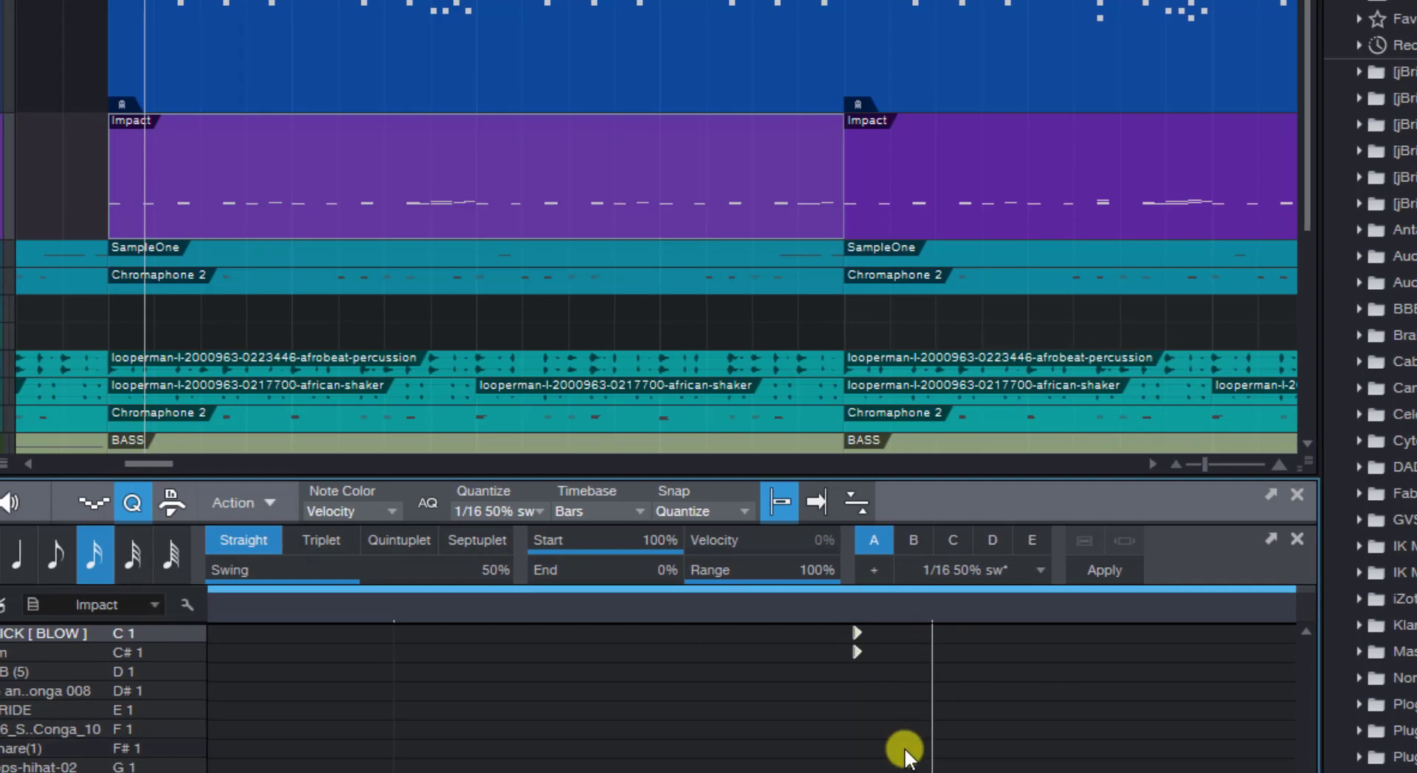
Set the quantize swing to 25% and compare the shifted 1/16 grid lines with the drum hits from bar 13 to bar 14
{"action": "double_click", "coordinate": [518, 573]}
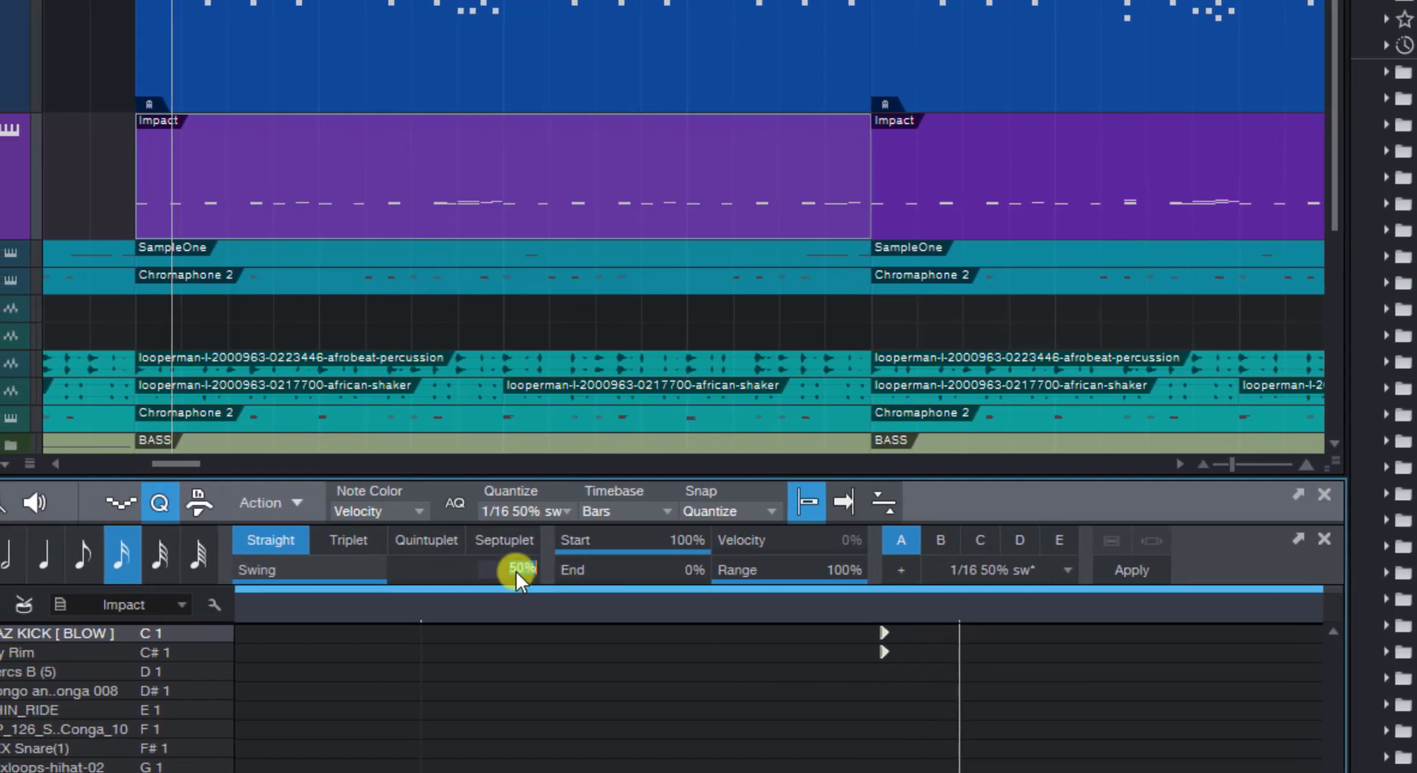
{"action": "key", "text": "Return"}
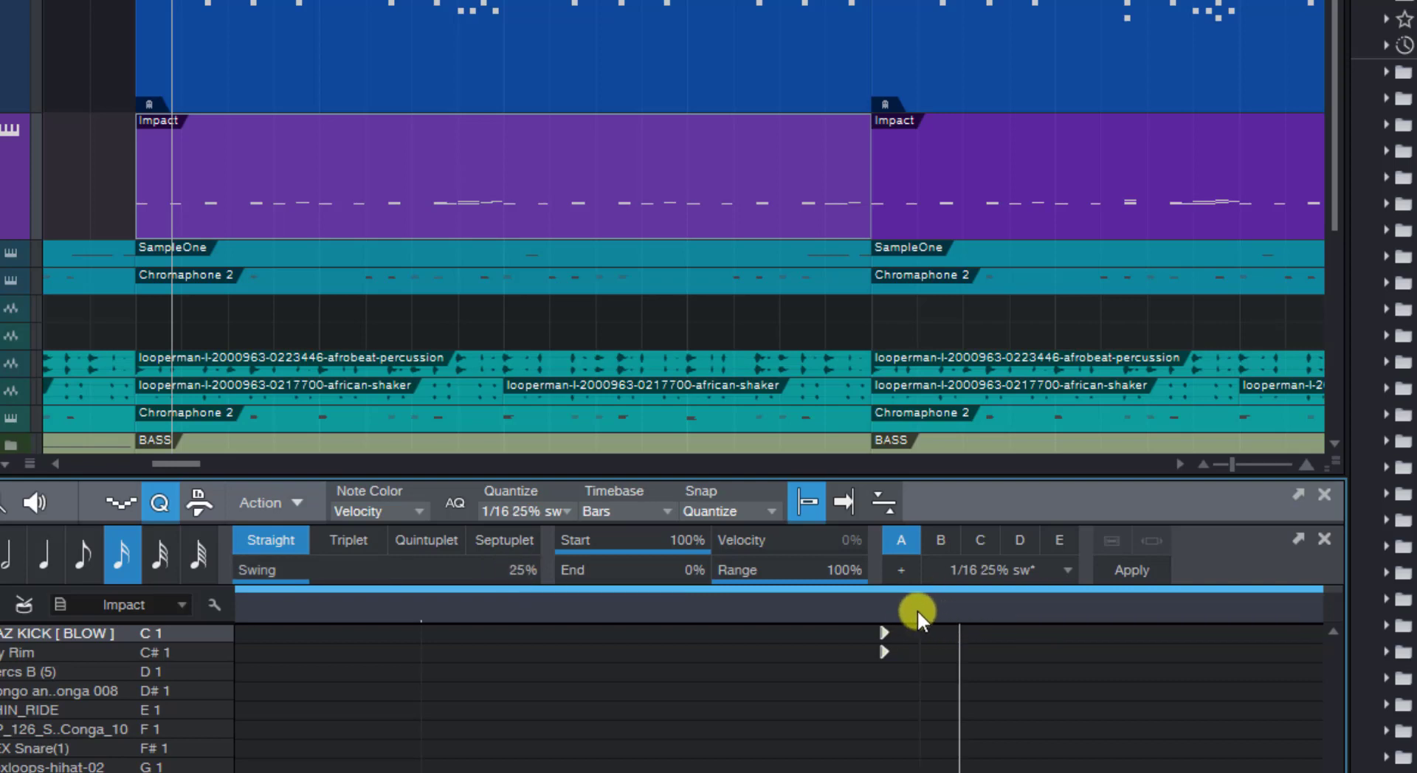
{"action": "scroll", "coordinate": [798, 610], "scroll_direction": "down", "scroll_amount": 3}
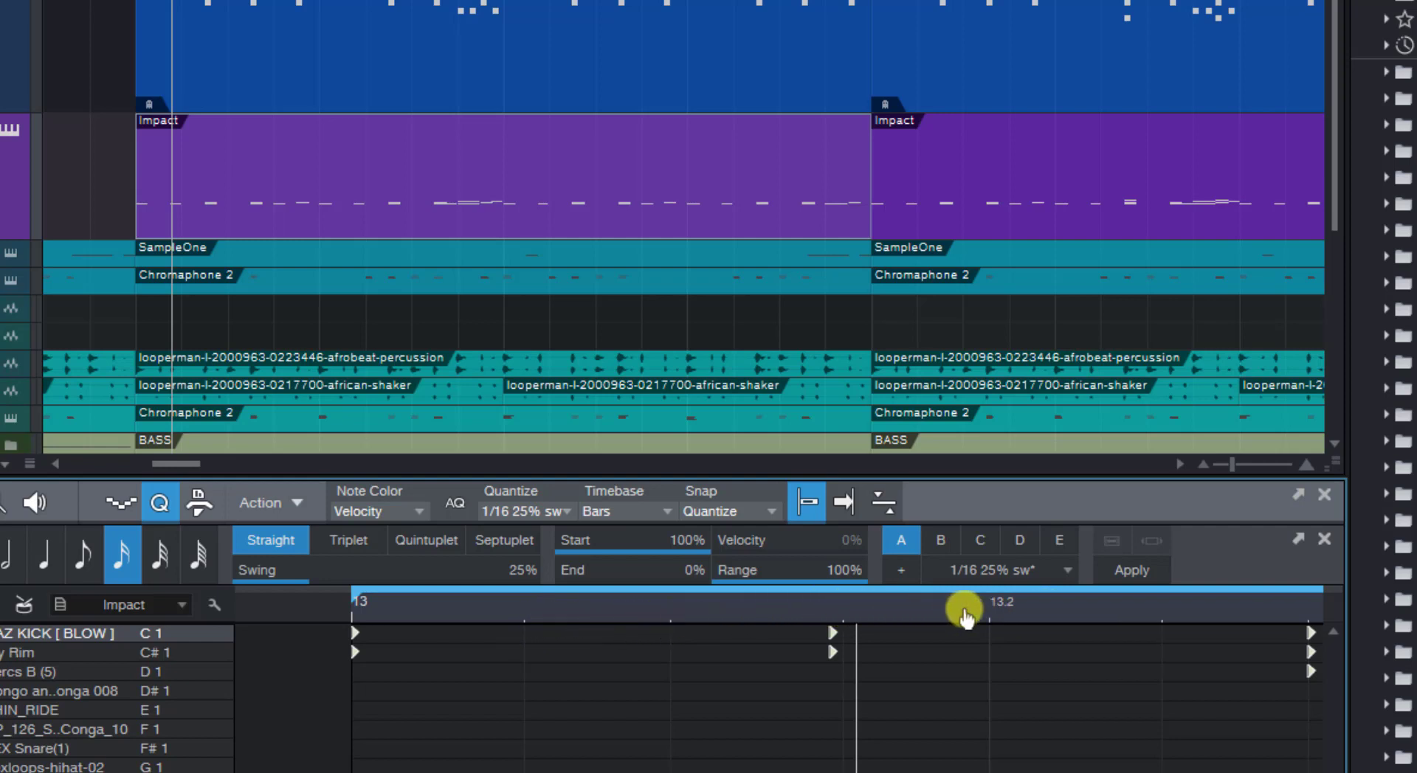
{"action": "scroll", "coordinate": [961, 612], "scroll_direction": "right", "scroll_amount": 1}
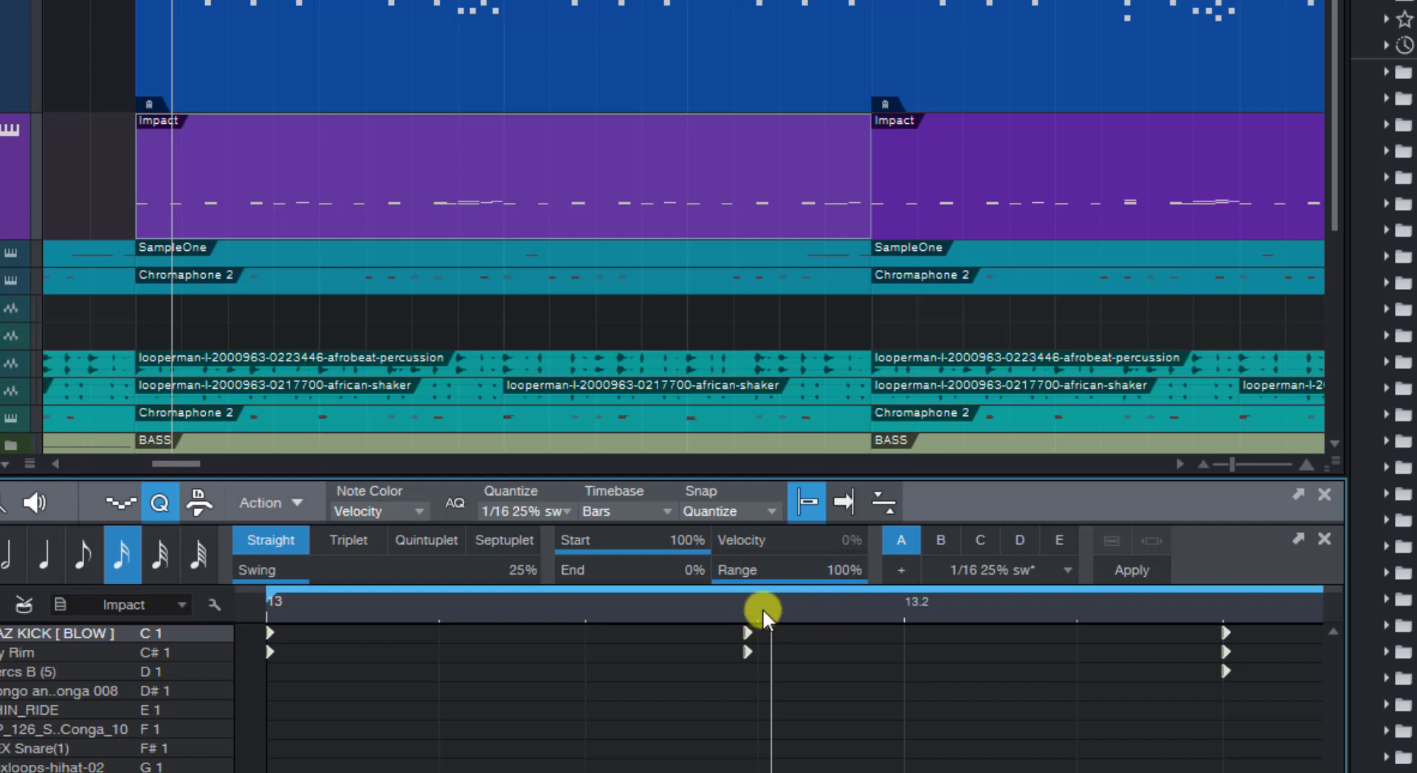
{"action": "left_click_drag", "start_coordinate": [758, 602], "coordinate": [560, 591]}
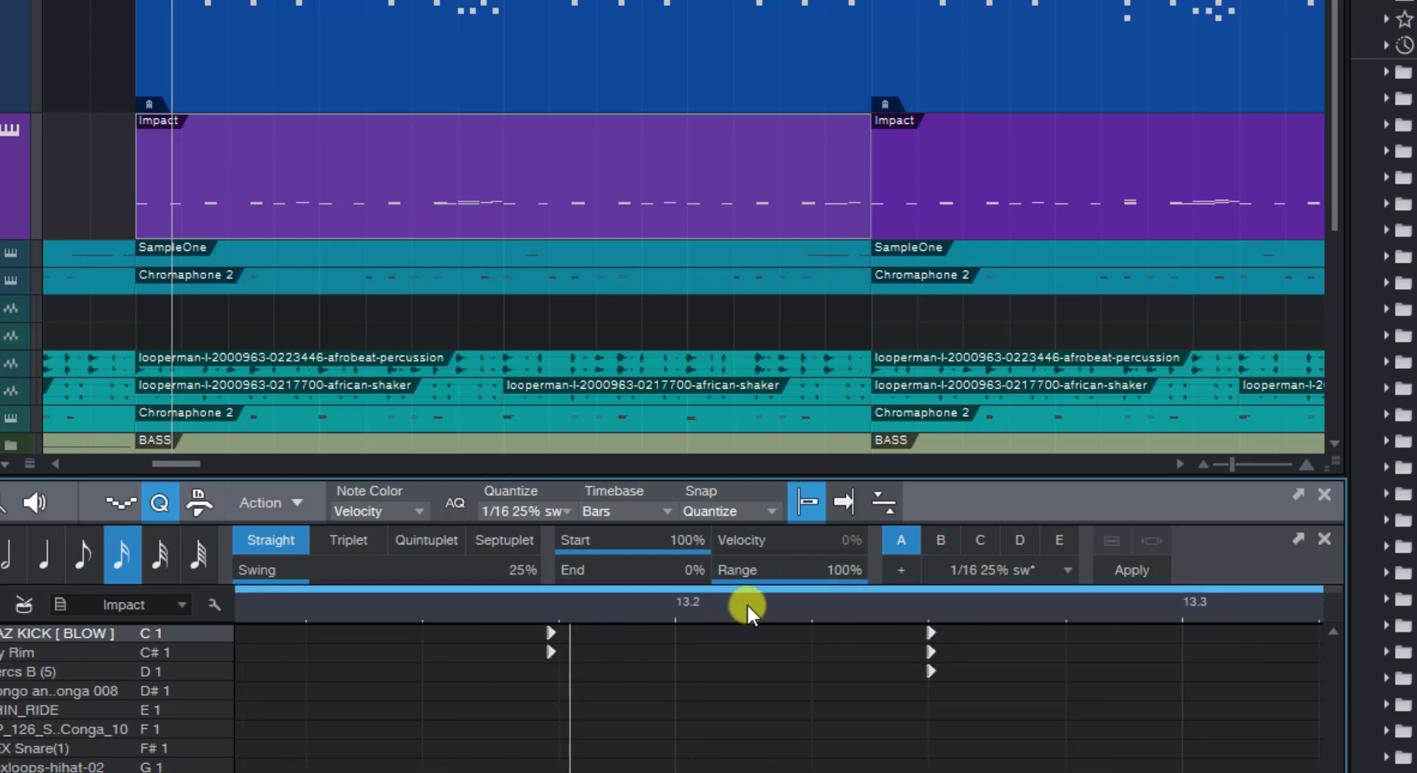
{"action": "left_click_drag", "start_coordinate": [923, 595], "coordinate": [692, 617]}
{"action": "left_click", "coordinate": [692, 617]}
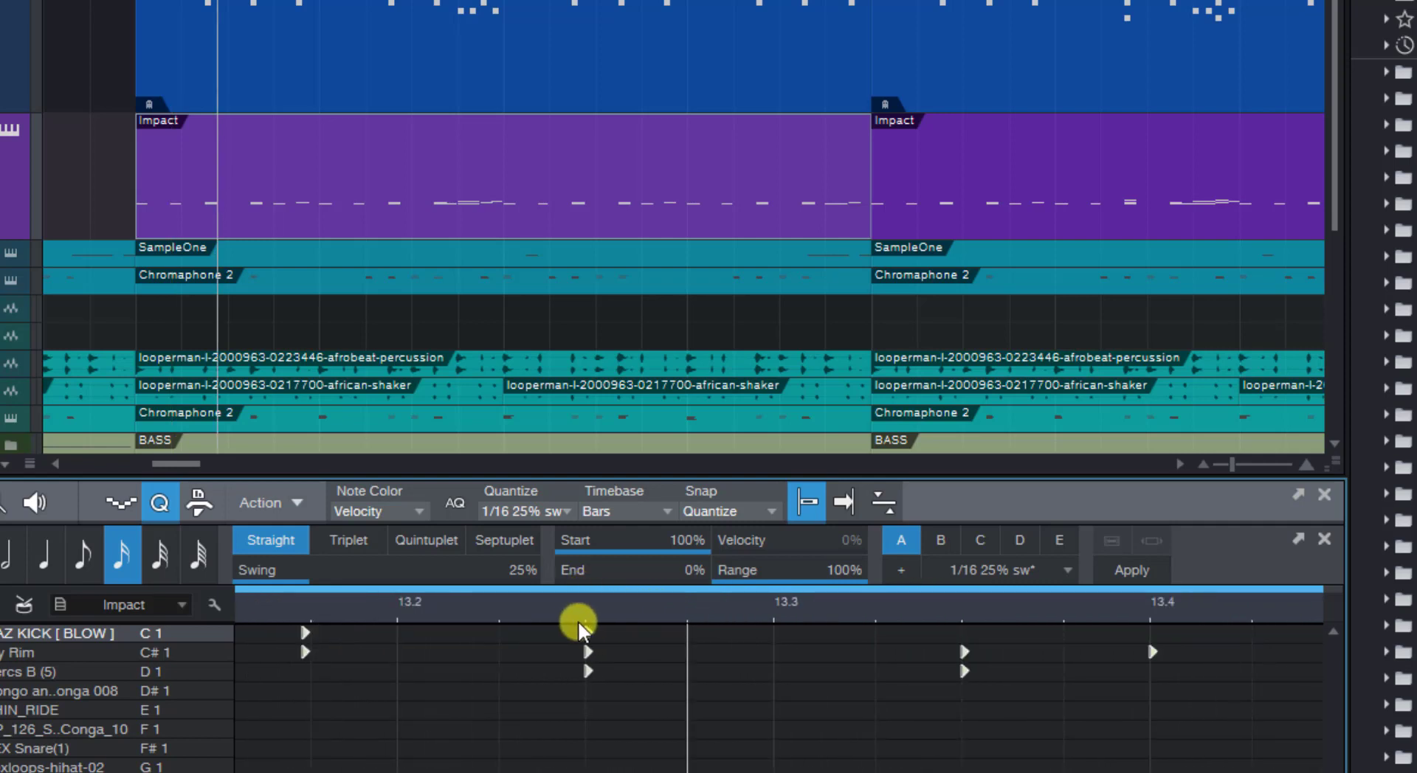
{"action": "left_click", "coordinate": [499, 610]}
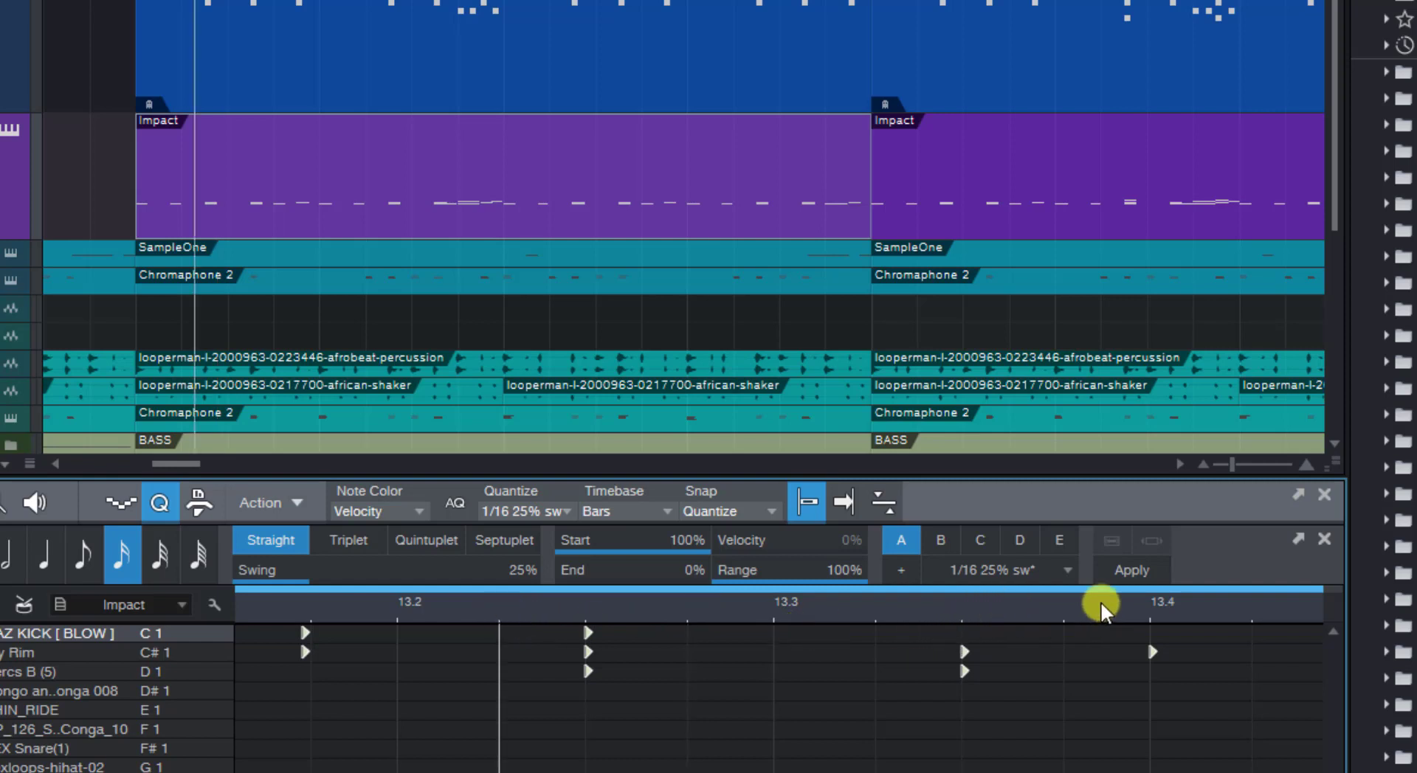
{"action": "left_click_drag", "start_coordinate": [1101, 603], "coordinate": [519, 576]}
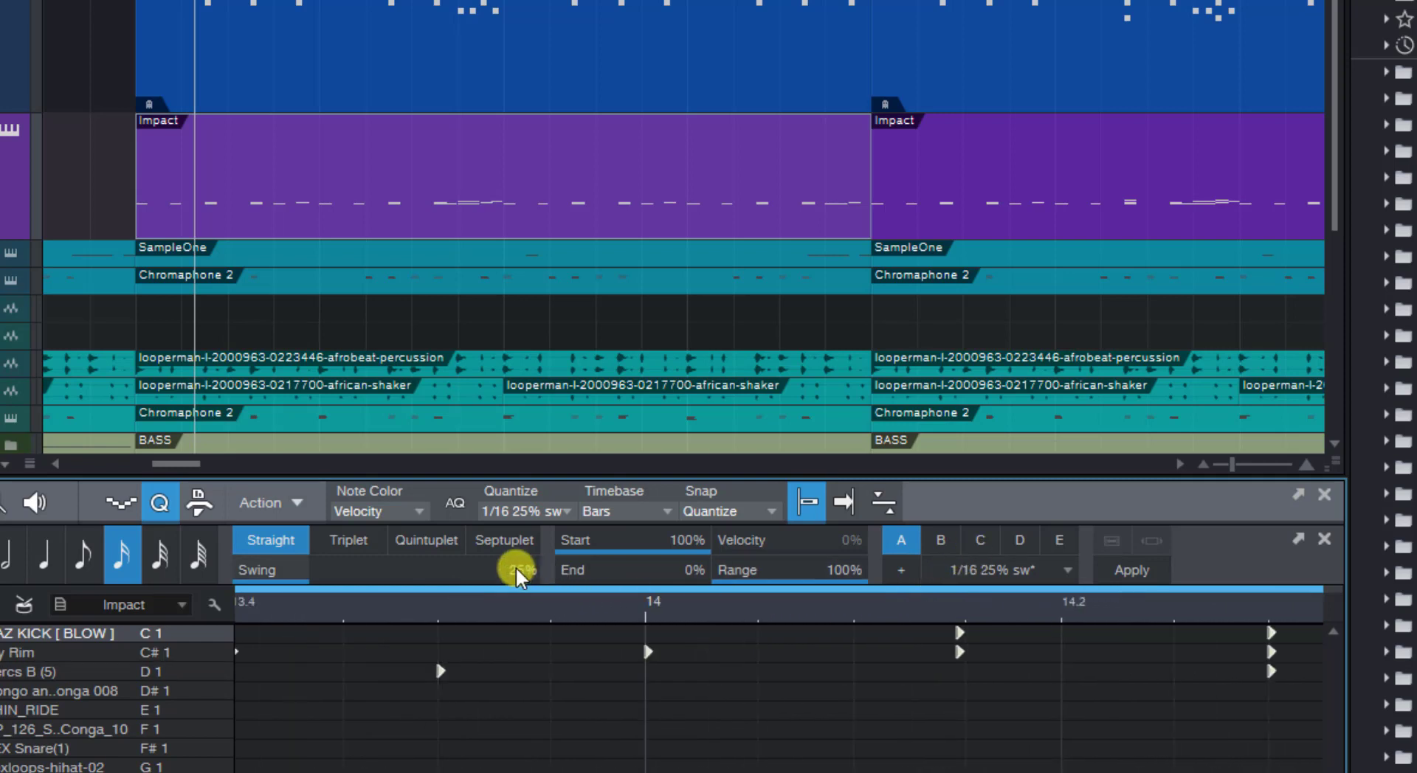
Set the quantize swing to 50% and compare the swung grid lines with the kick and rim hits in bar 14
{"action": "left_click", "coordinate": [519, 576]}
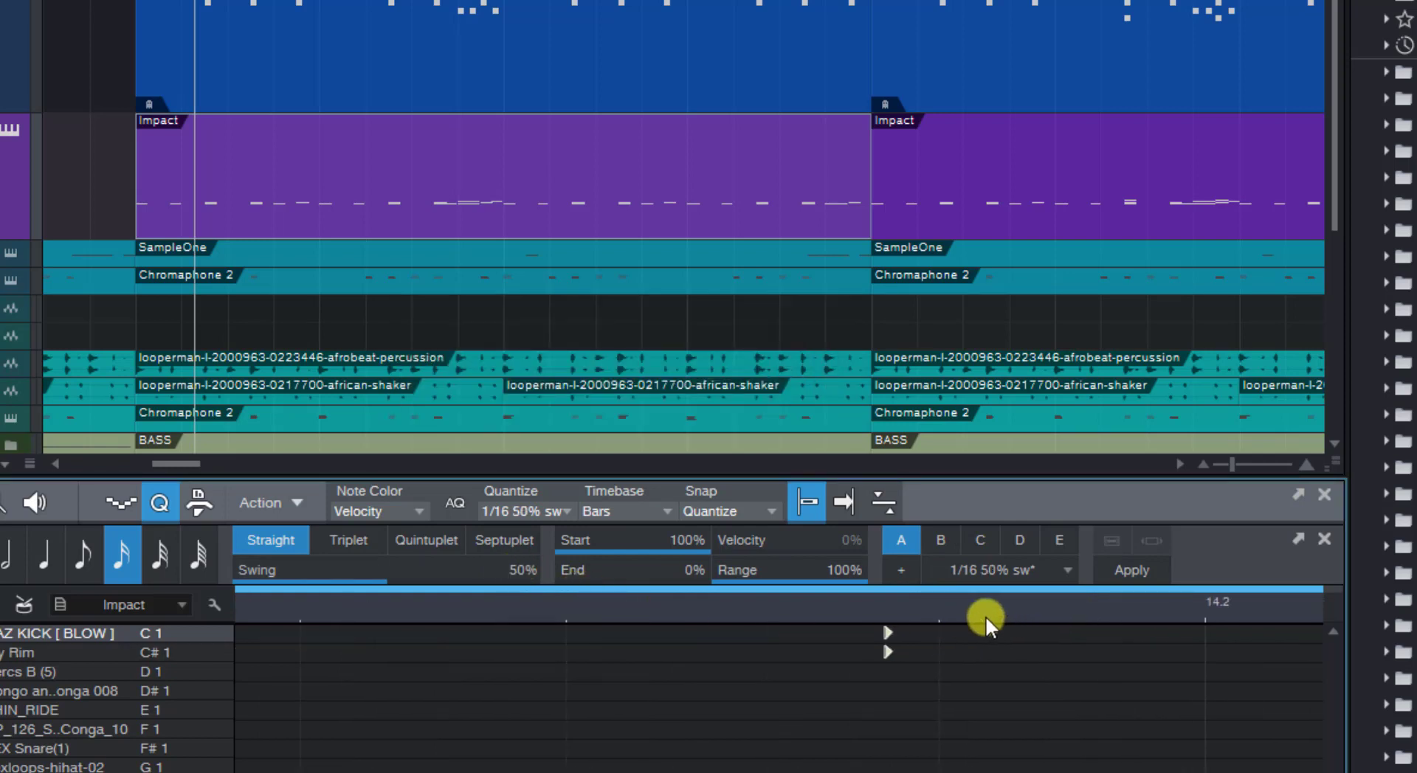
{"action": "left_click_drag", "start_coordinate": [978, 618], "coordinate": [497, 543]}
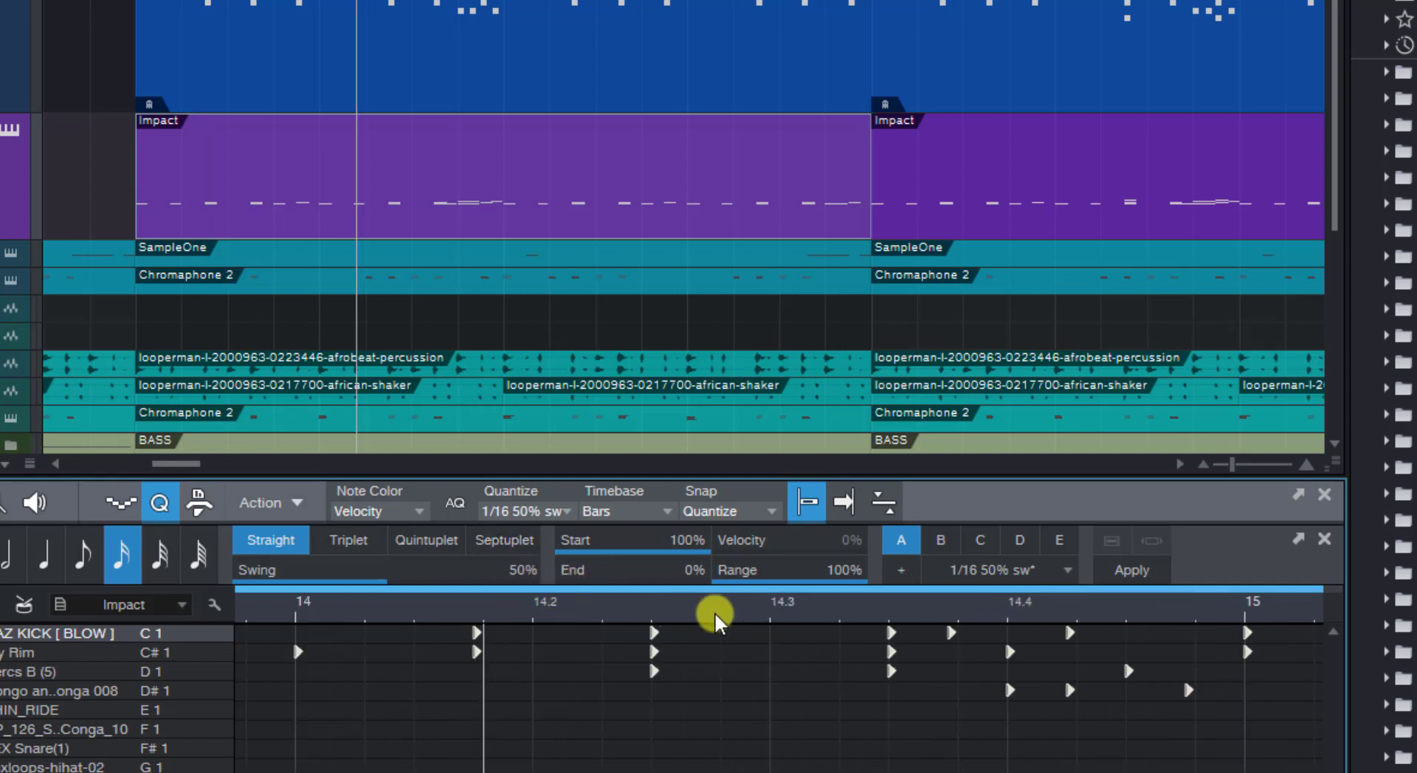
{"action": "scroll", "coordinate": [945, 688], "scroll_direction": "up", "scroll_amount": 4}
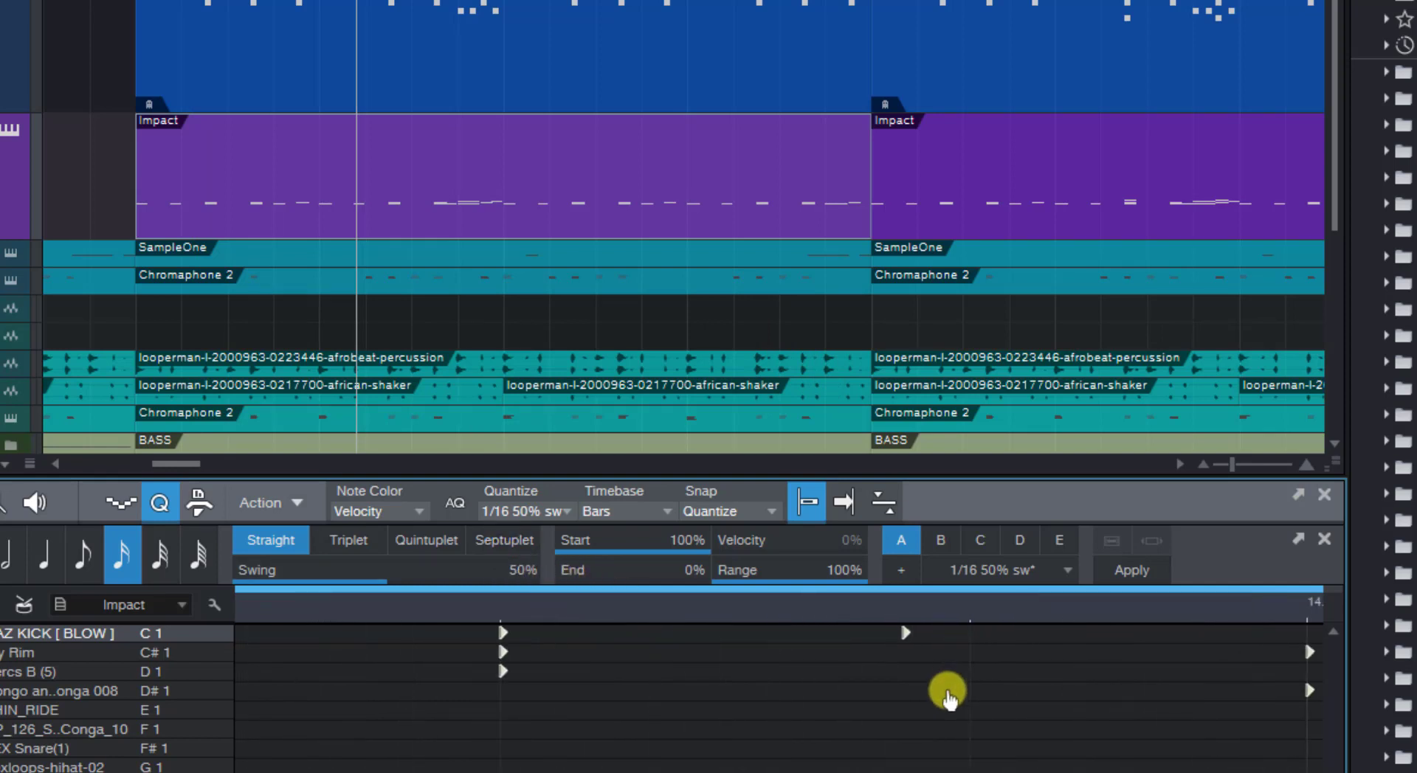
{"action": "scroll", "coordinate": [916, 657], "scroll_direction": "down", "scroll_amount": 8}
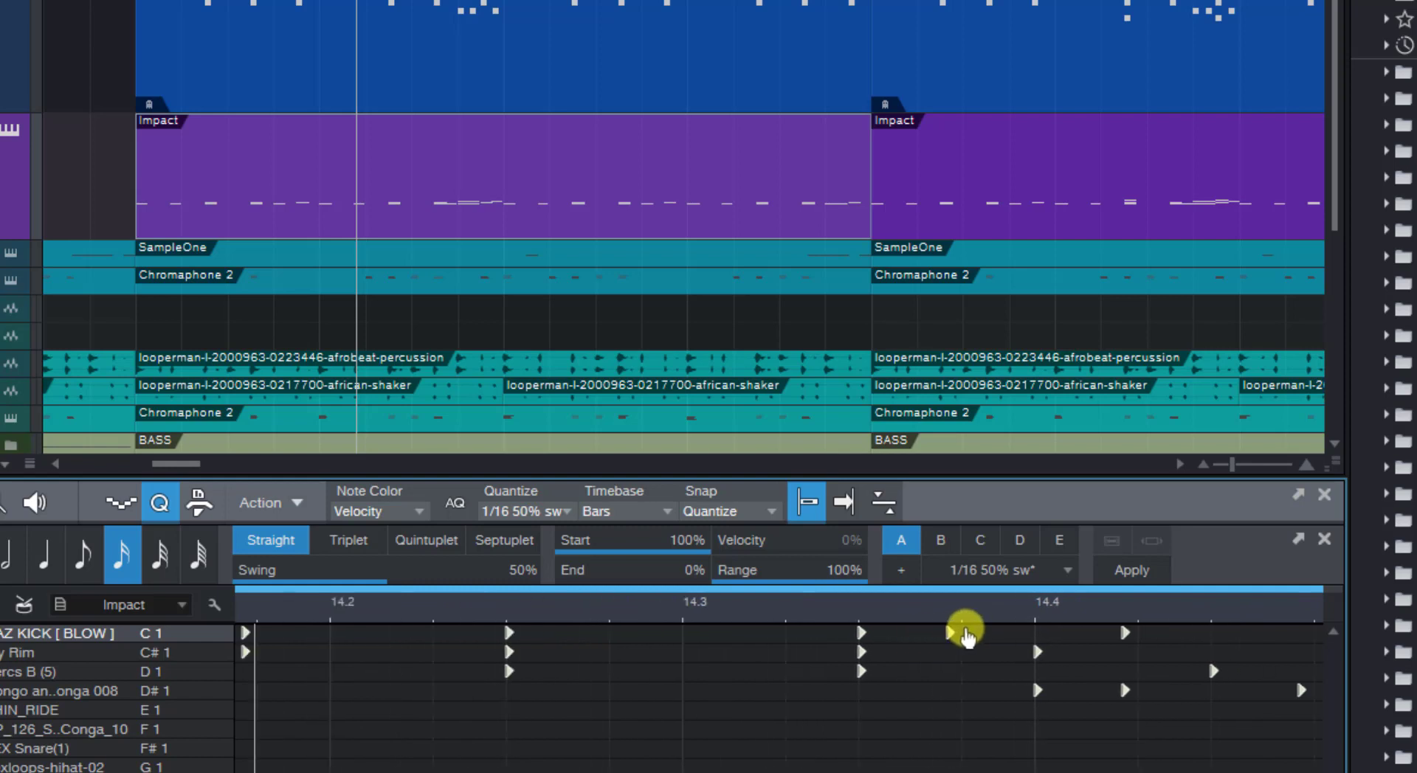
{"action": "left_click", "coordinate": [1131, 572]}
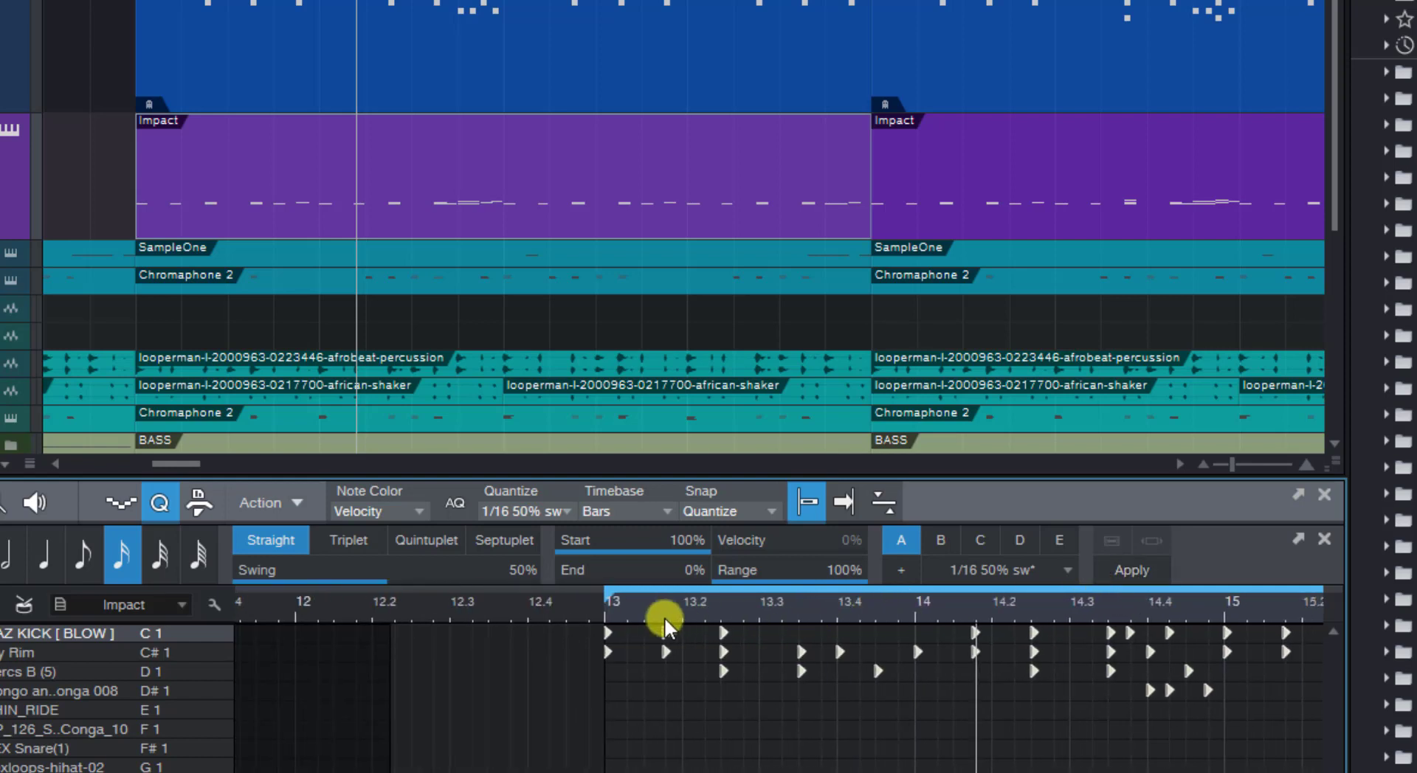
Place the playhead on the second and fourth swung 1/16 lines of bar 13's first beat, and return it to 13.01.01.00
{"action": "left_click_drag", "start_coordinate": [648, 622], "coordinate": [662, 684]}
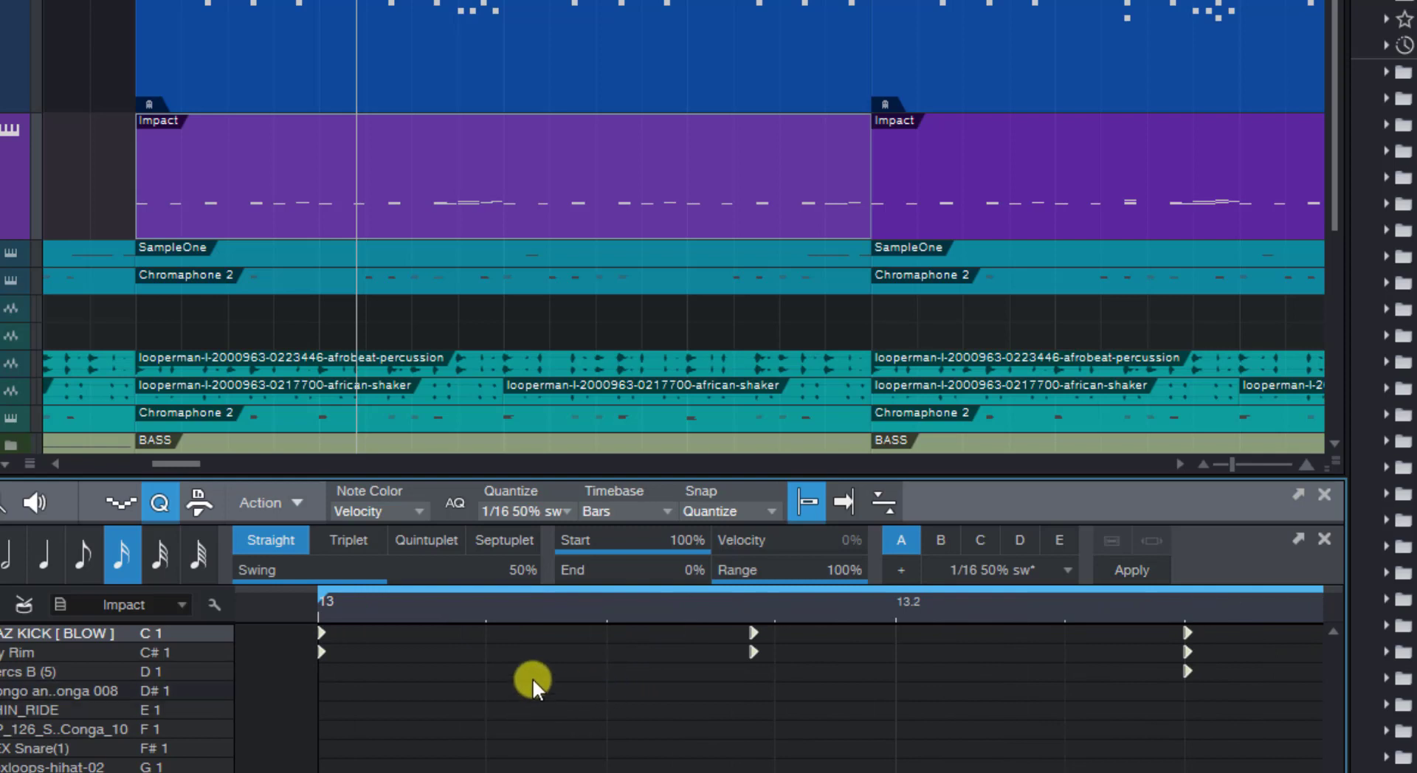
{"action": "left_click", "coordinate": [483, 616]}
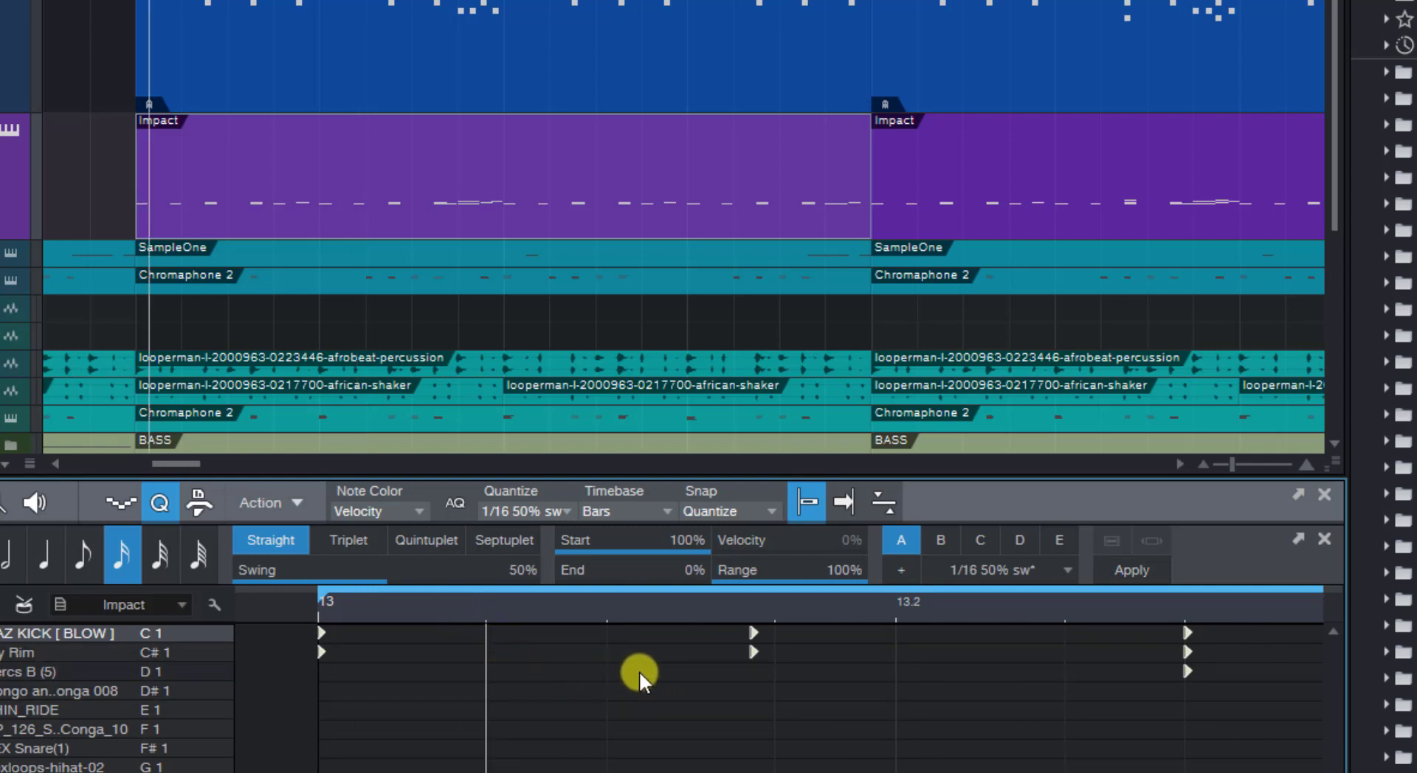
{"action": "left_click", "coordinate": [773, 617]}
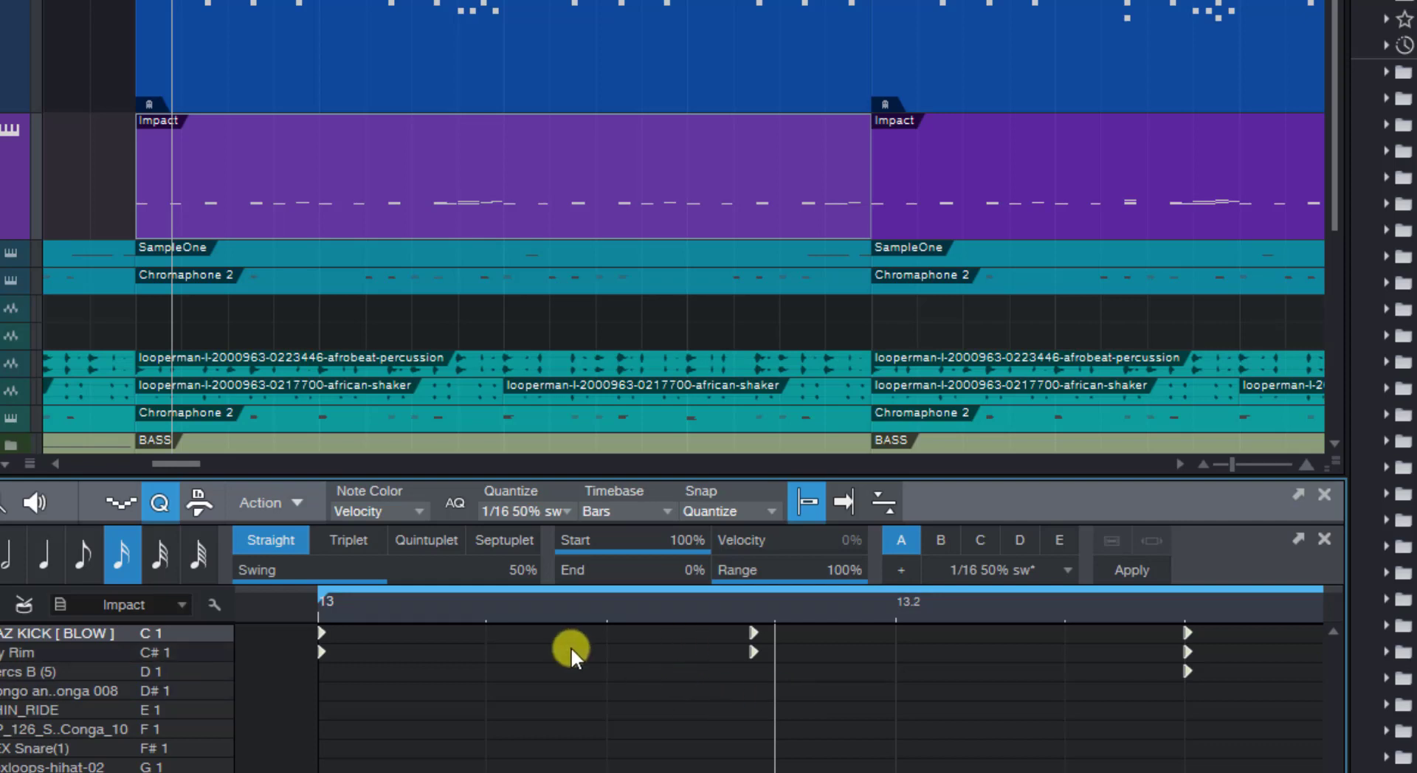
{"action": "key", "text": "Home"}
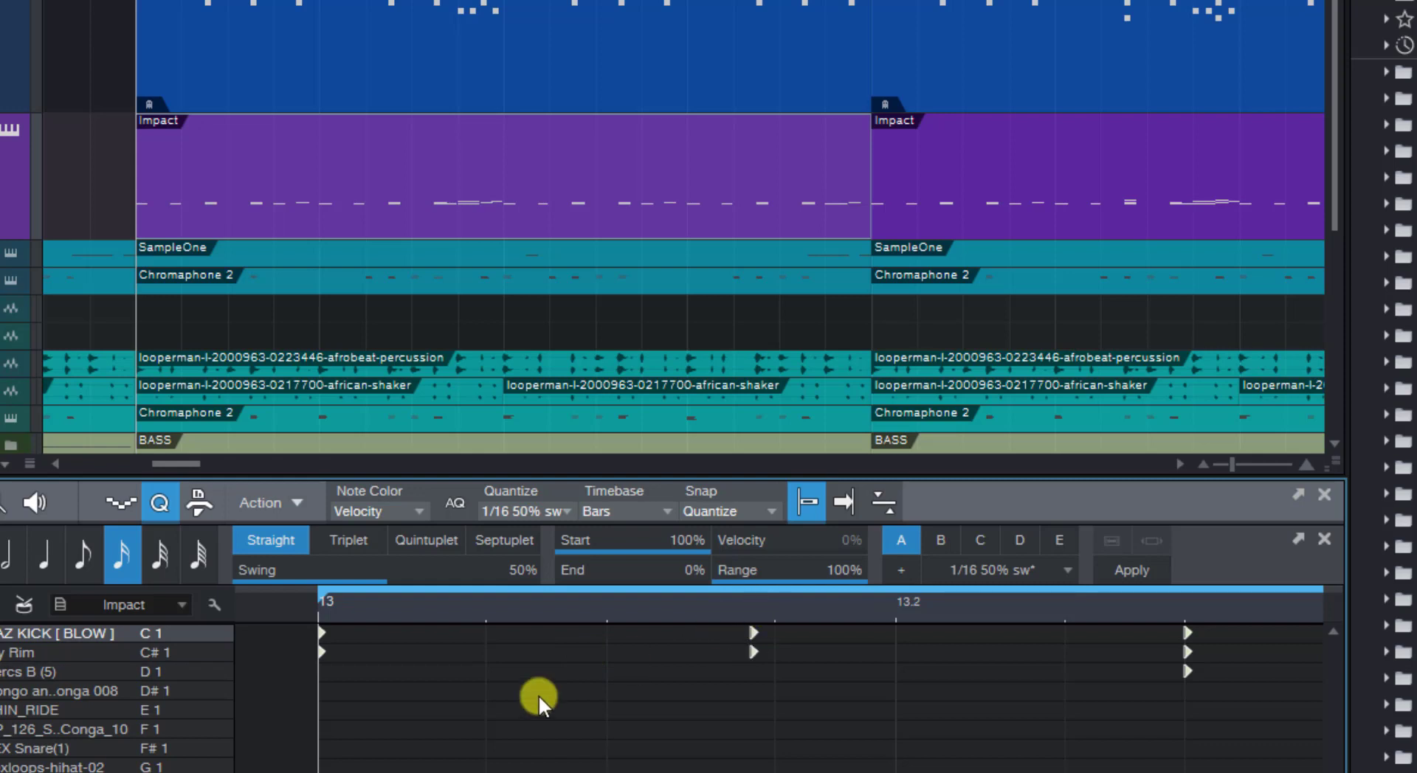
Select all notes in the bar 13 Impact 2 event and quantize them to 1/16 with 50% swing
{"action": "scroll", "coordinate": [570, 596], "scroll_direction": "down", "scroll_amount": 3}
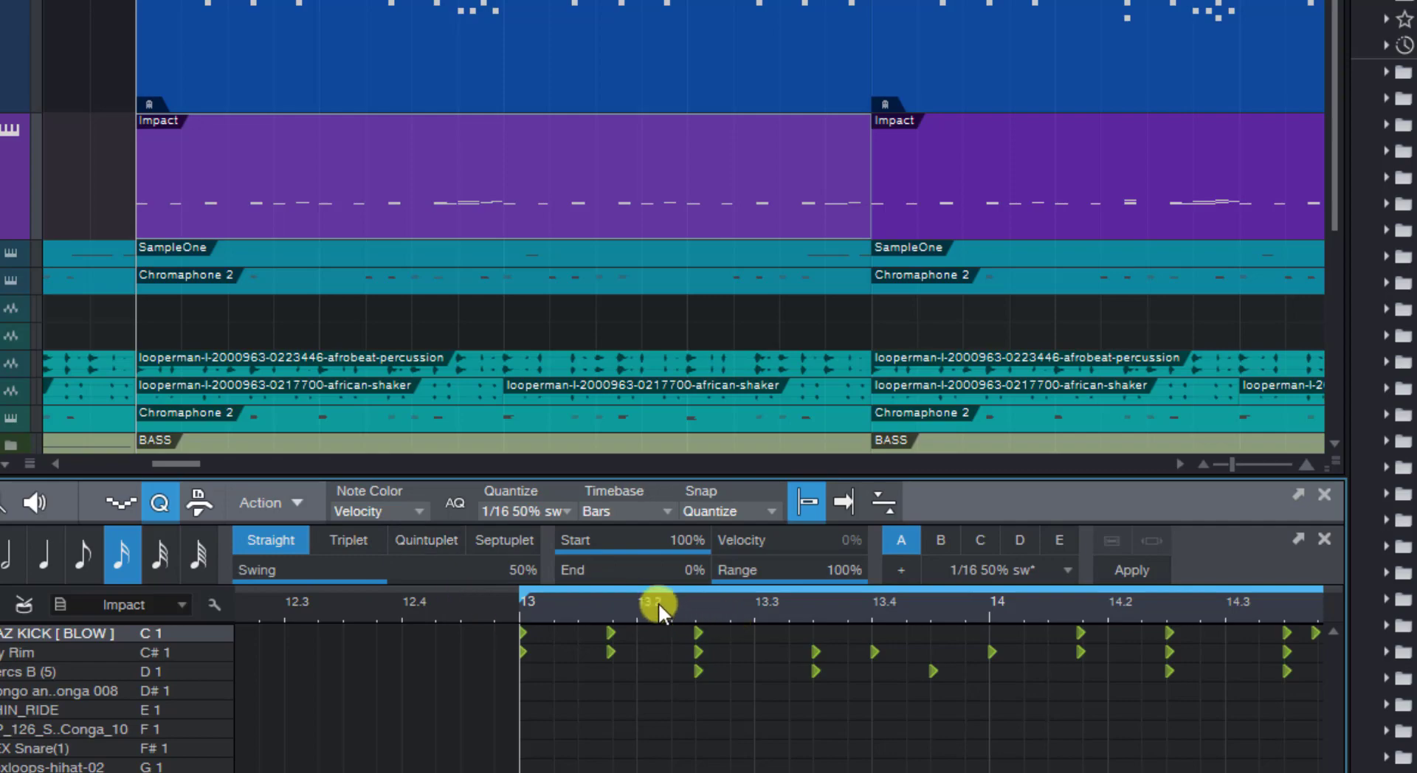
{"action": "key", "text": "w"}
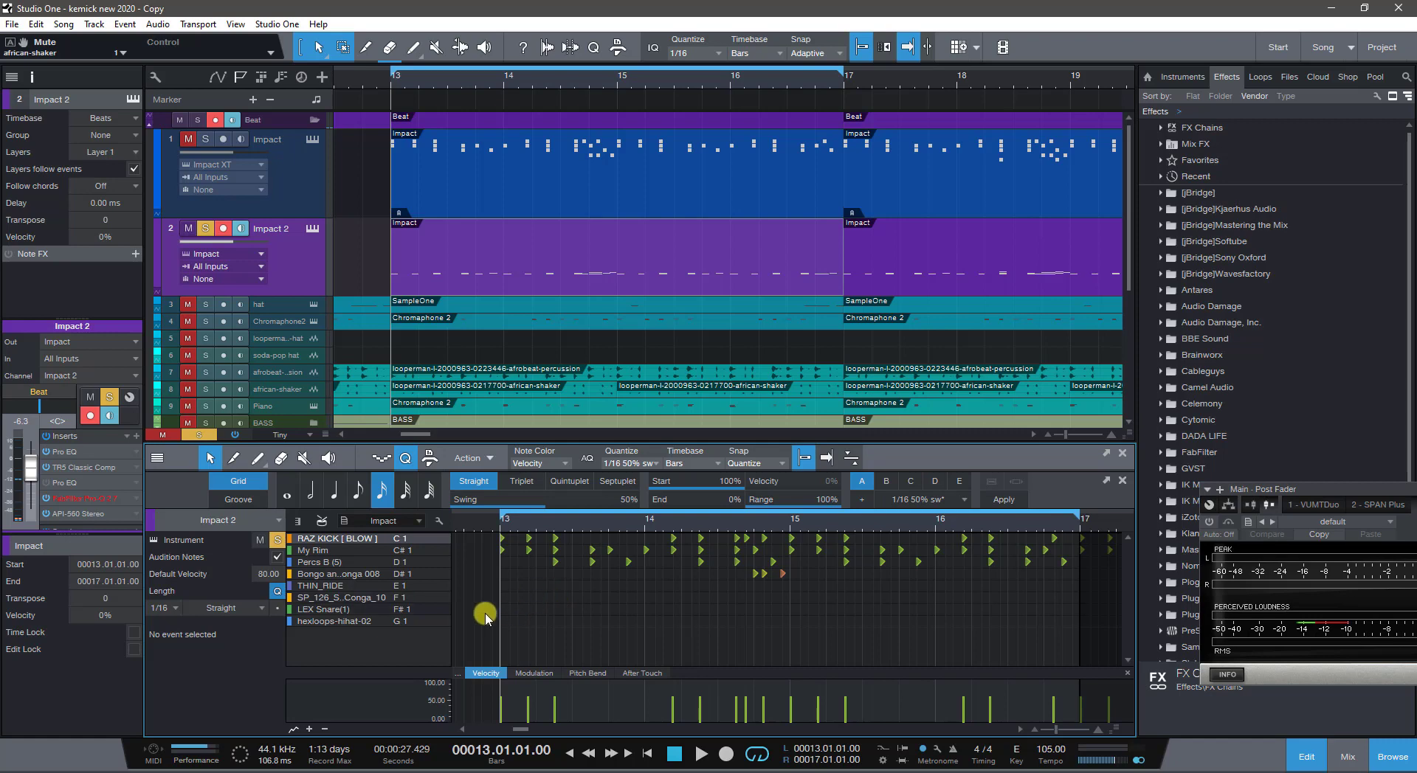
{"action": "left_click_drag", "start_coordinate": [482, 617], "coordinate": [1073, 535]}
{"action": "key", "text": "ctrl+a"}
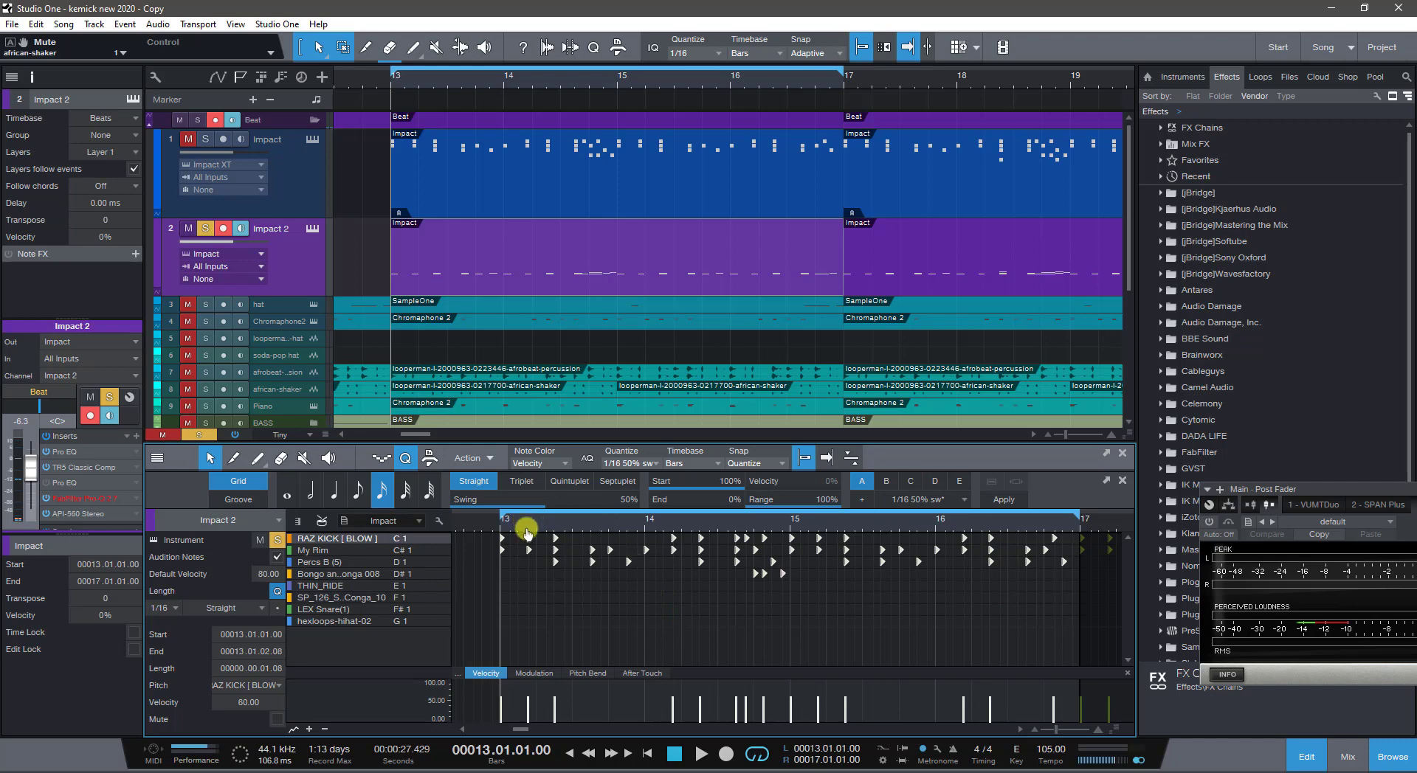
{"action": "mouse_move", "coordinate": [526, 532]}
{"action": "left_mouse_down"}
{"action": "mouse_move", "coordinate": [544, 563]}
{"action": "mouse_move", "coordinate": [591, 583]}
{"action": "mouse_move", "coordinate": [583, 600]}
{"action": "mouse_move", "coordinate": [525, 600]}
{"action": "mouse_move", "coordinate": [648, 567]}
{"action": "mouse_move", "coordinate": [664, 526]}
{"action": "mouse_move", "coordinate": [660, 546]}
{"action": "left_mouse_up"}
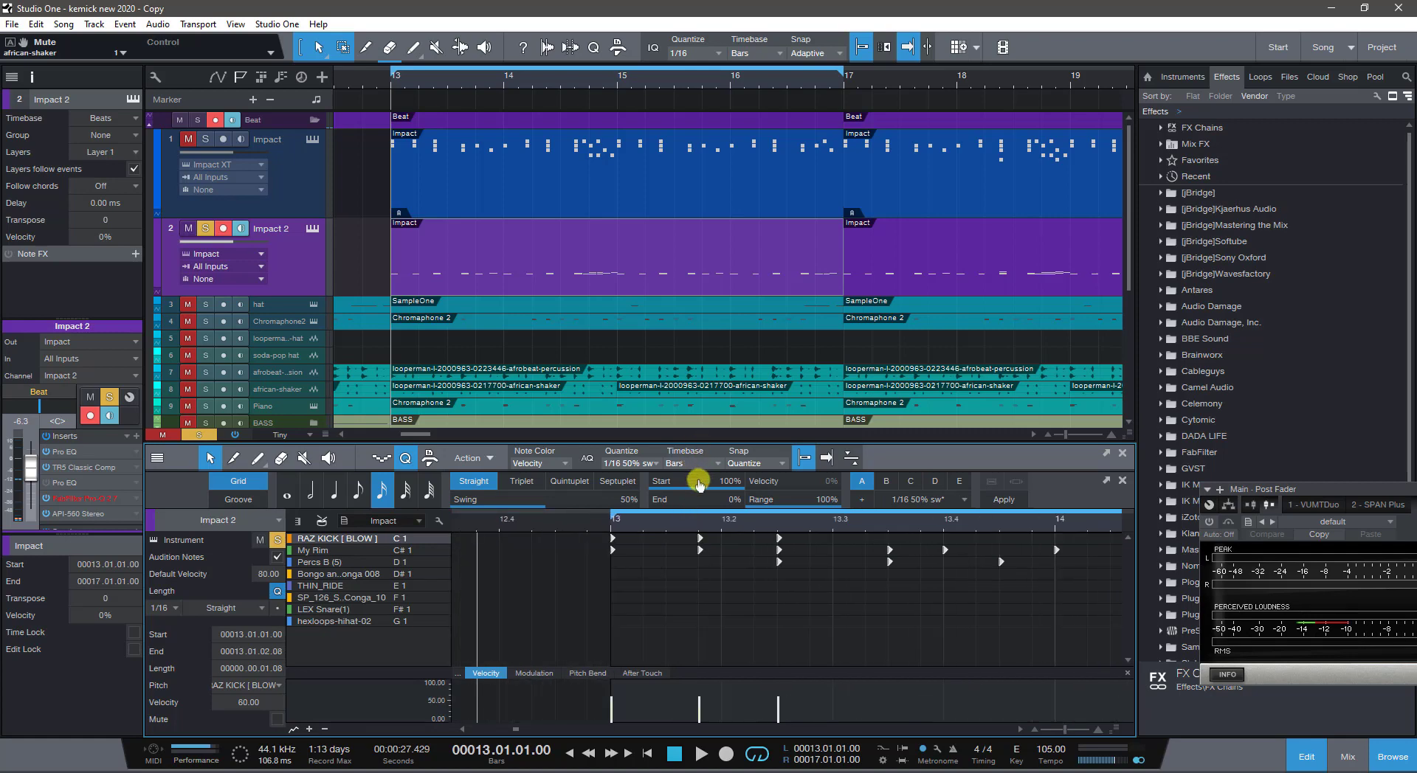
Check the swung hits around 13.2 against the grid and play the Impact 2 pattern from 13.01.01.00
{"action": "key", "text": "e"}
{"action": "key", "text": "e"}
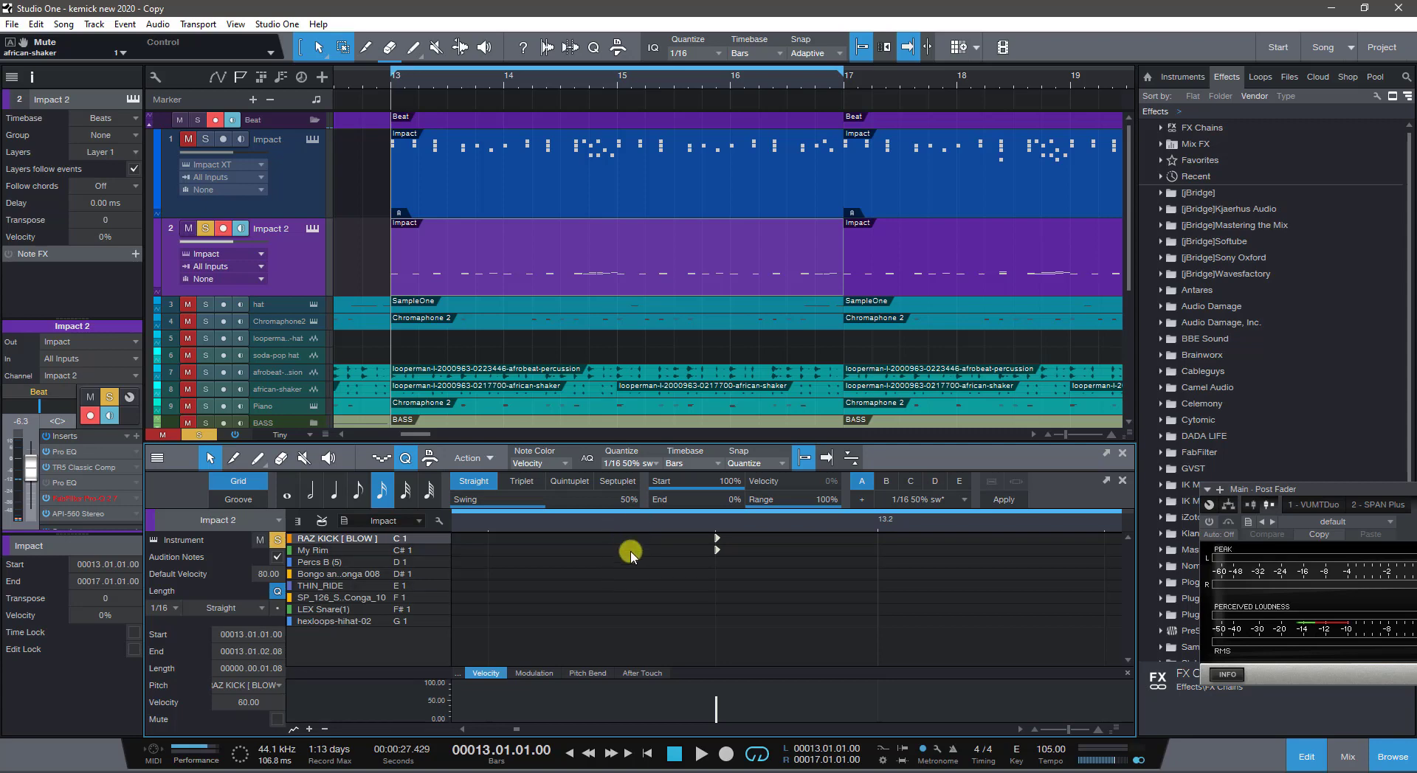
{"action": "key", "text": "w"}
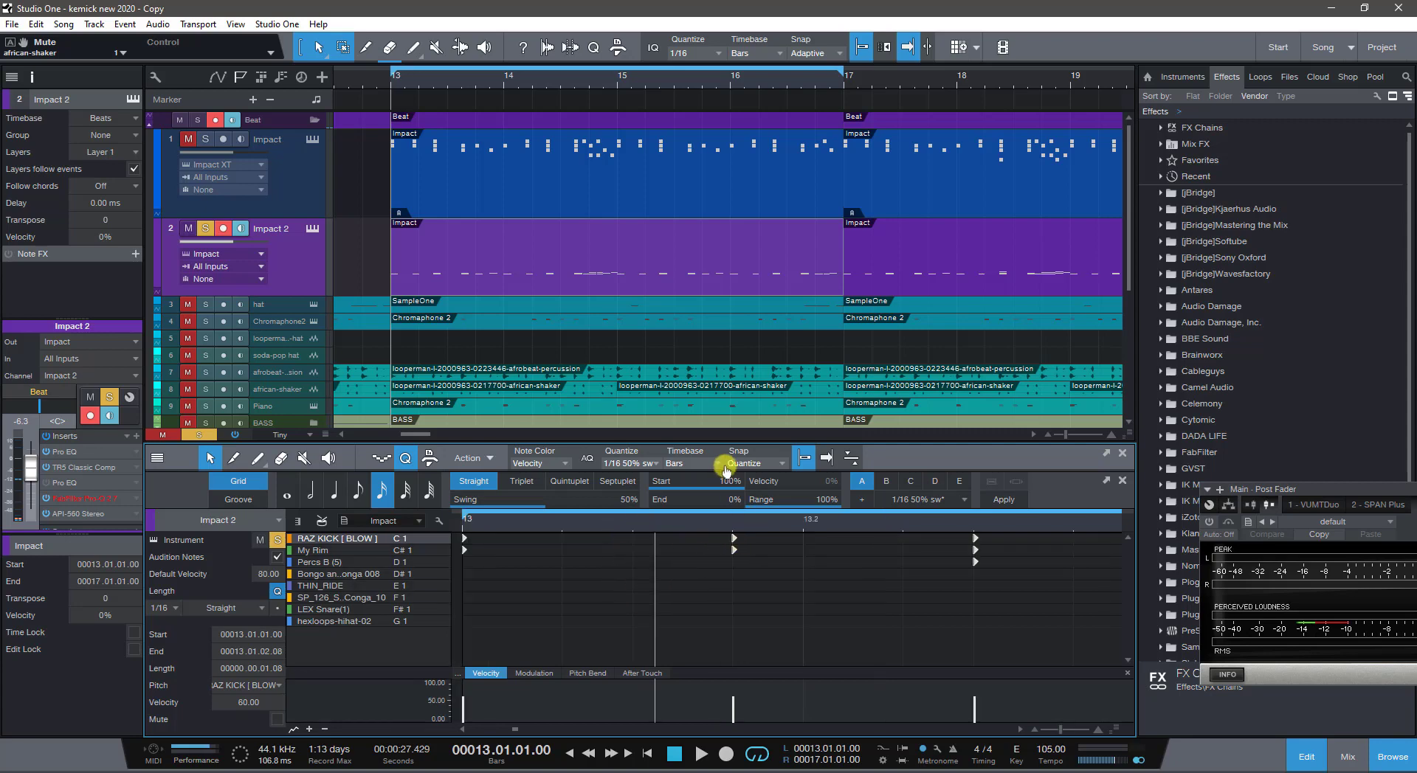
{"action": "key", "text": "w"}
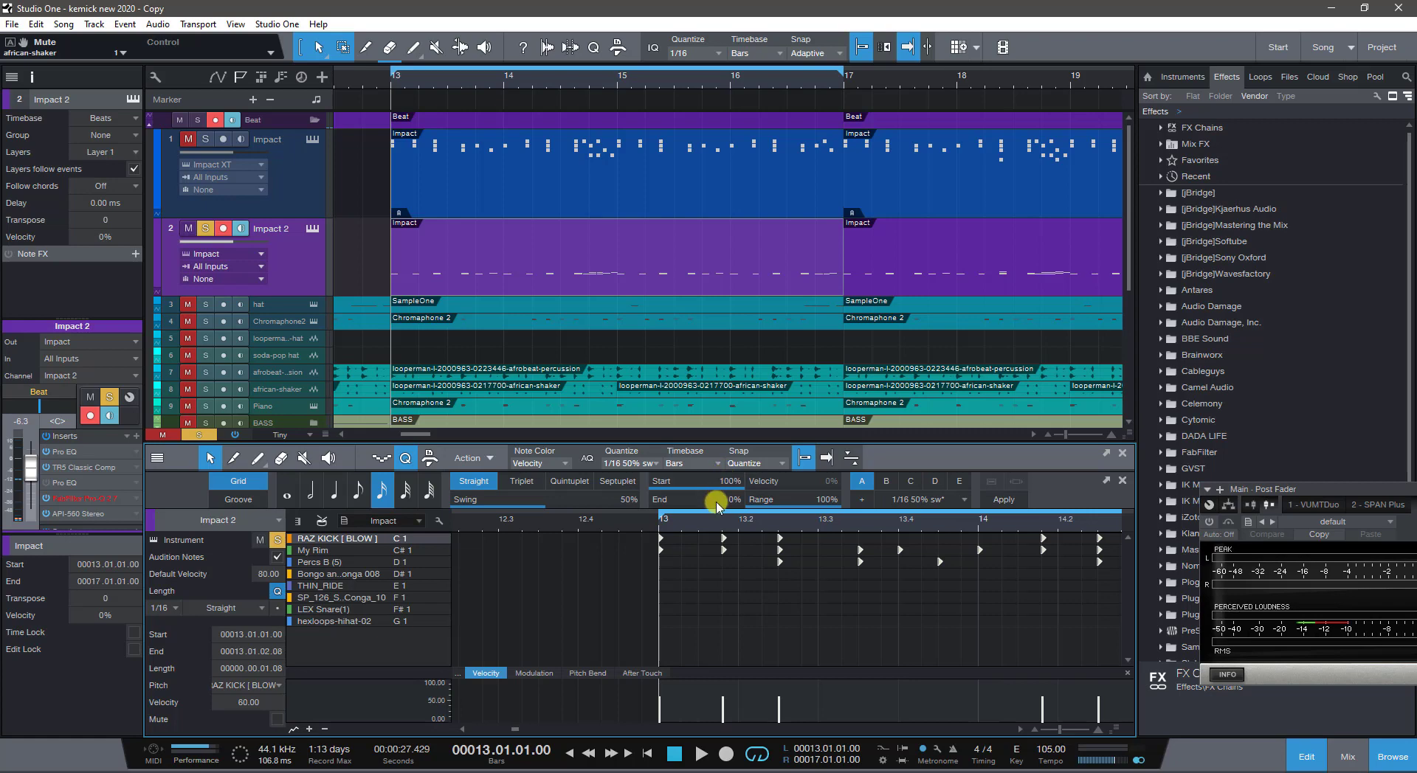
{"action": "key", "text": "w"}
{"action": "key", "text": "space"}
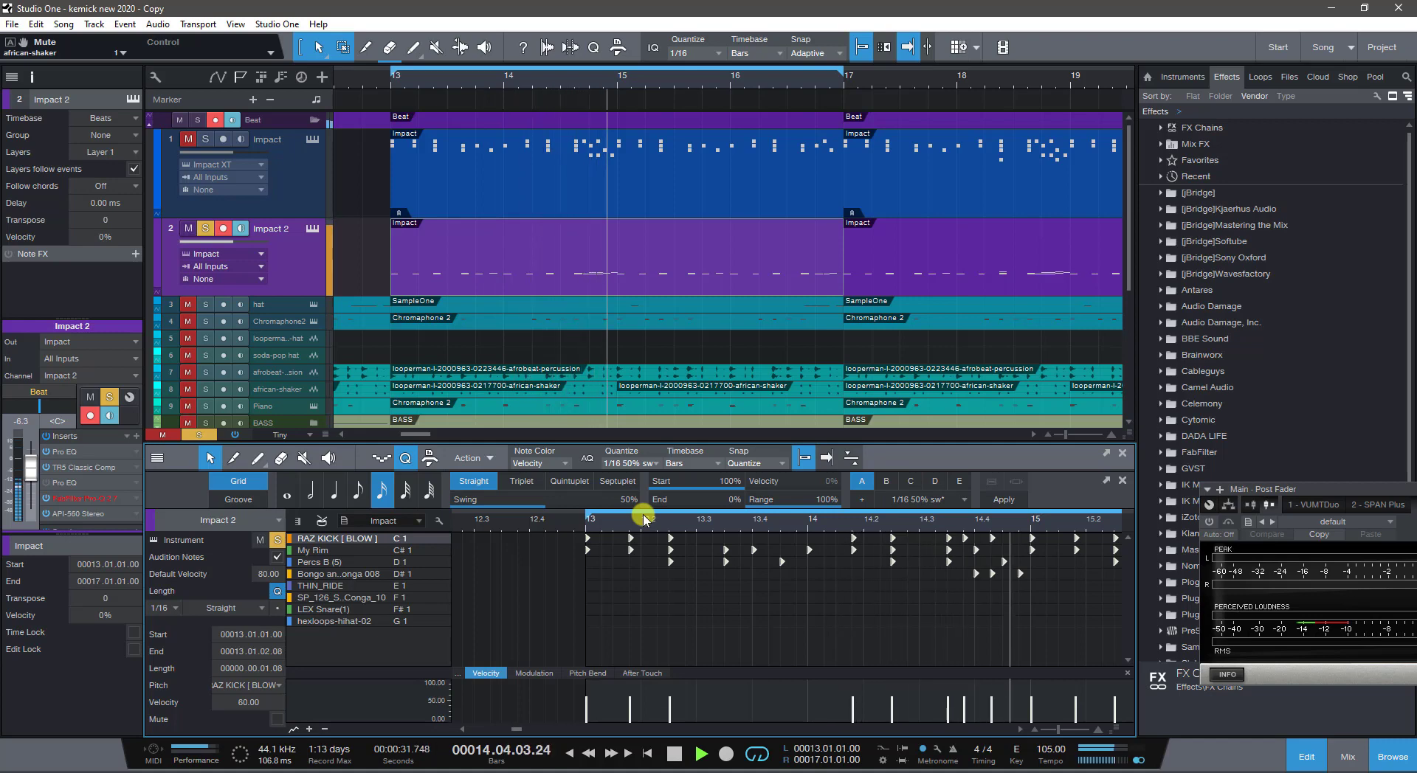
Replay the 50% swing Impact 2 pattern from 13.01.01.00 and stop playback
{"action": "key", "text": "space"}
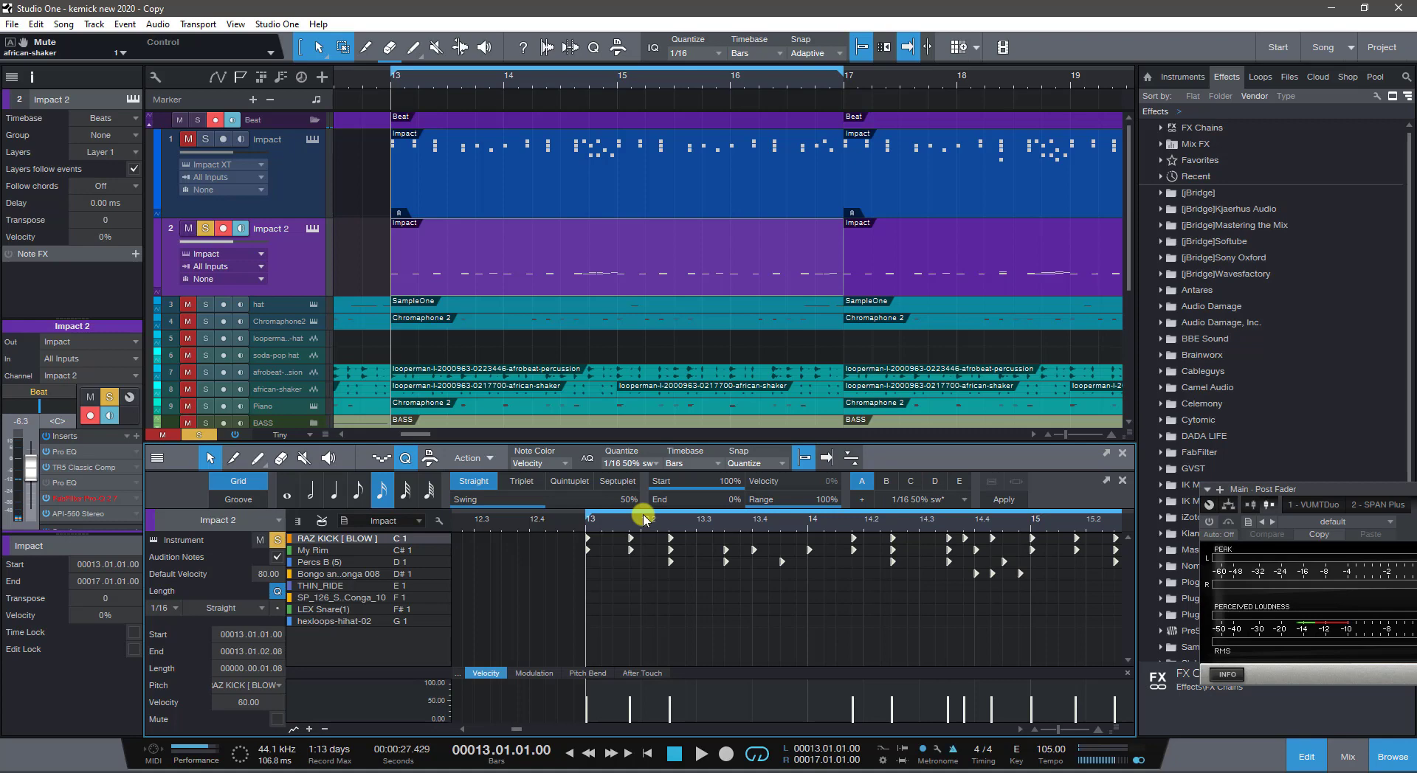
{"action": "key", "text": "space"}
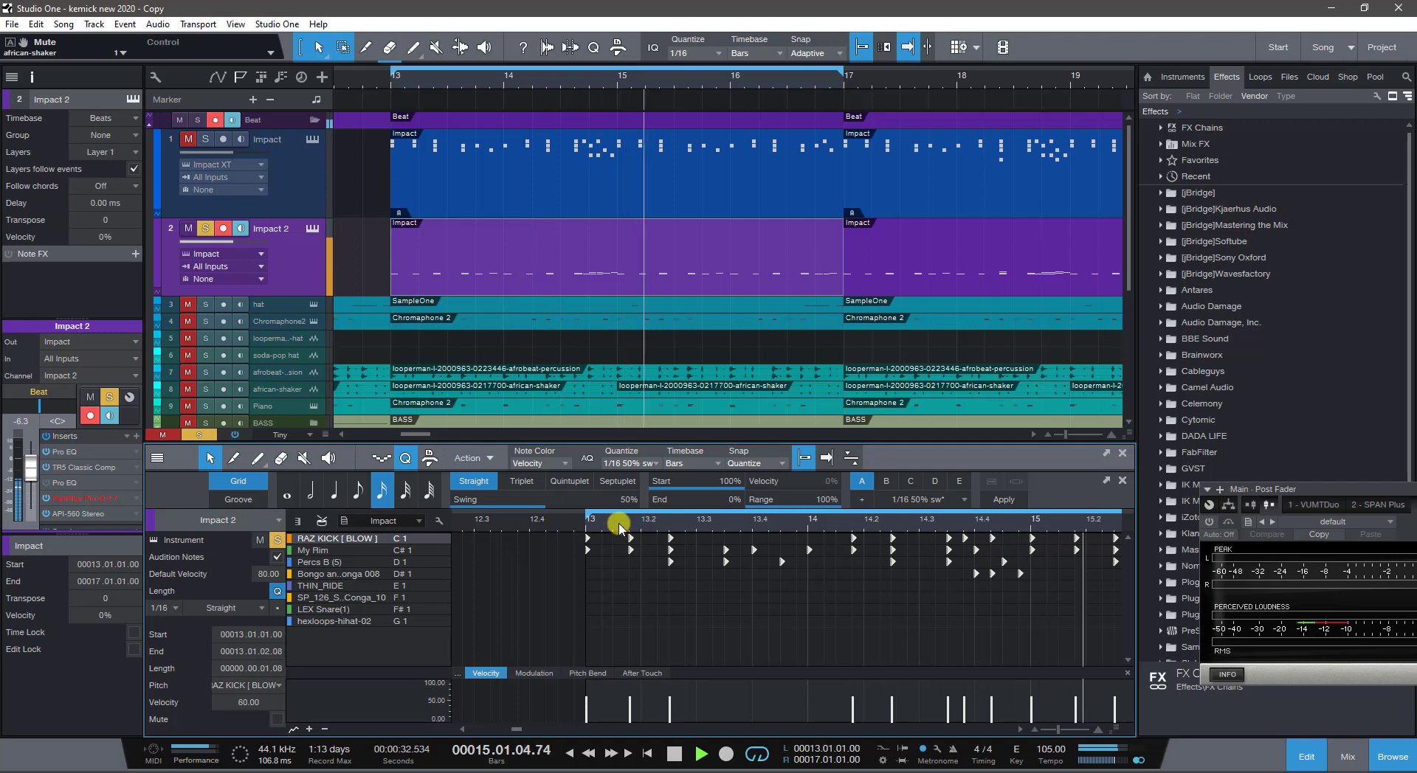
{"action": "left_click_drag", "start_coordinate": [617, 531], "coordinate": [589, 563]}
{"action": "key", "text": "space"}
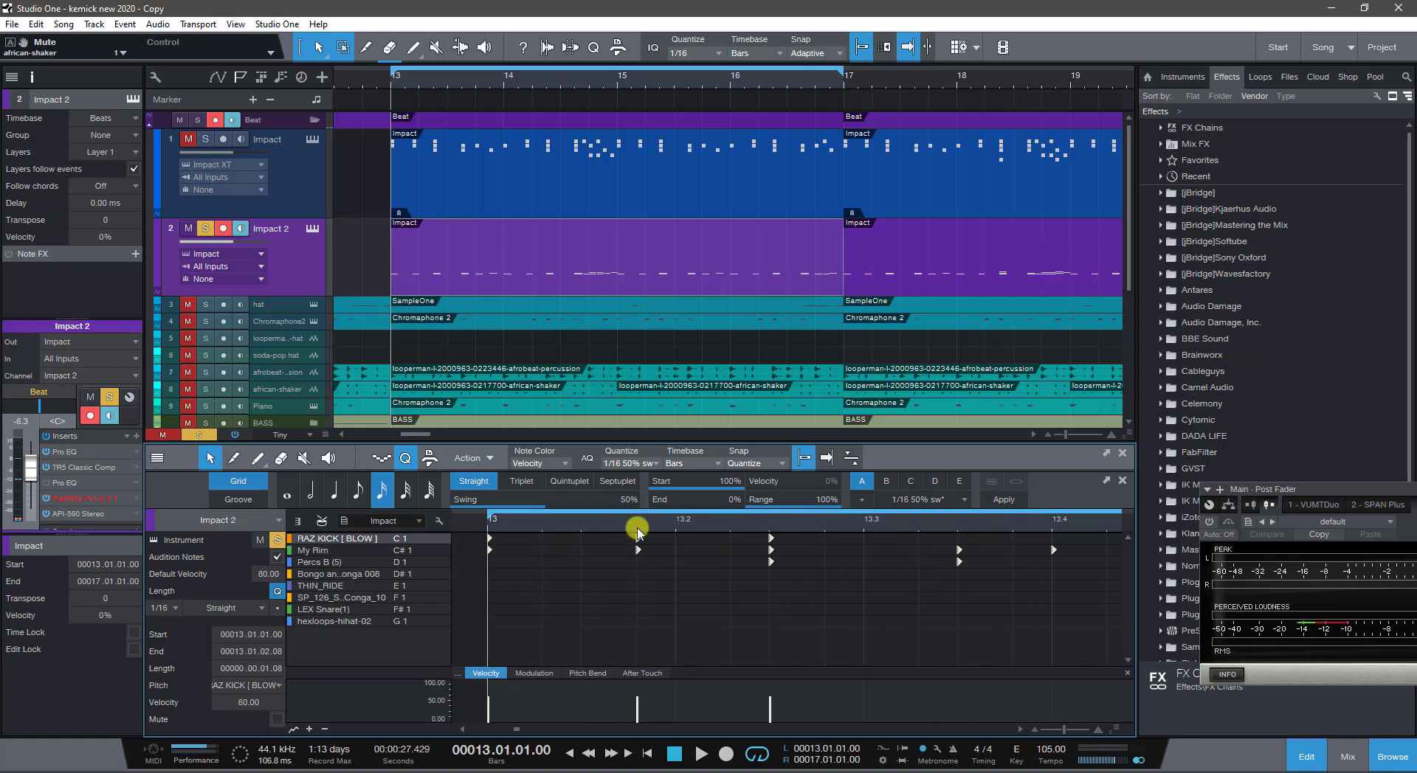
Compare the swung grid lines before 13.2 at 25% and 50% swing, placing the playhead at 13.01.04.08 and 13.01.04.17
{"action": "left_click", "coordinate": [630, 502]}
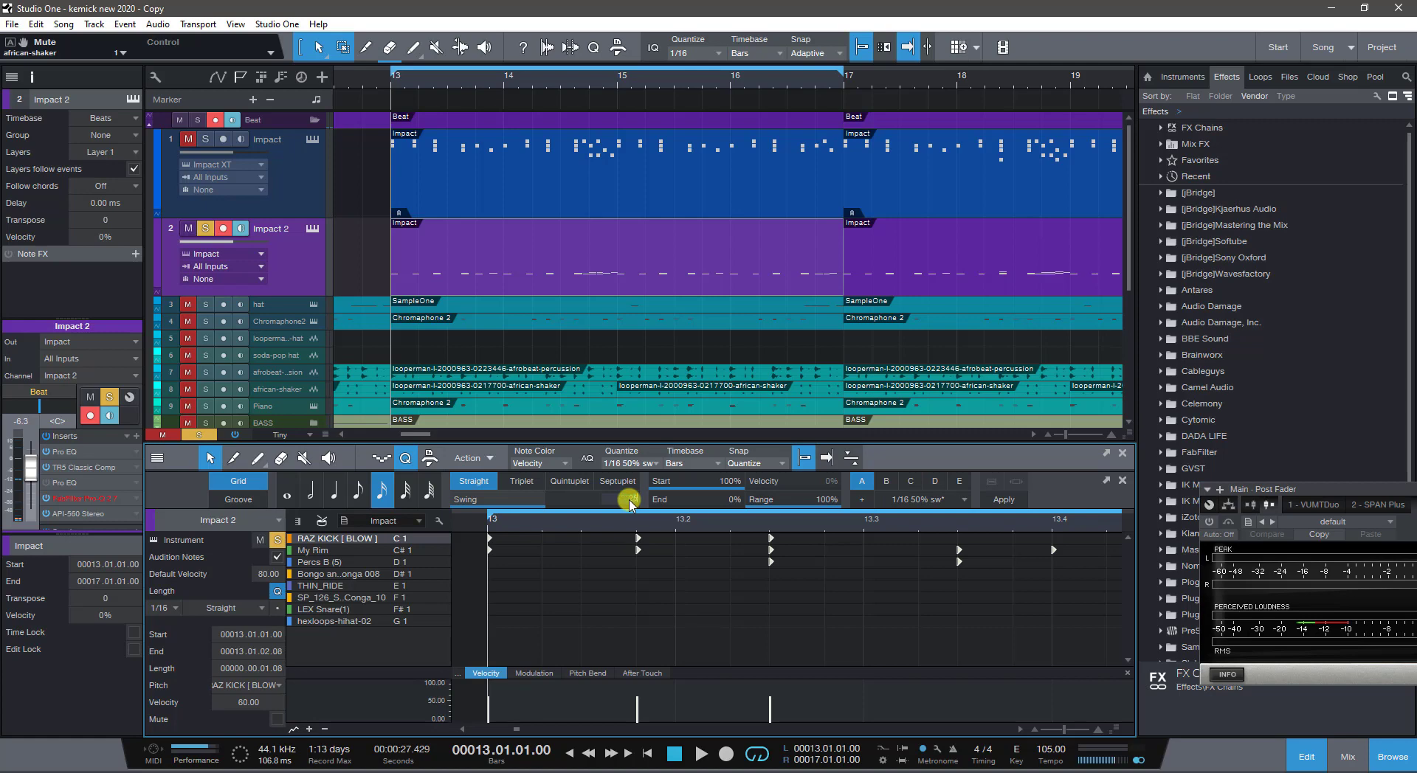
{"action": "left_click_drag", "start_coordinate": [629, 503], "coordinate": [633, 554]}
{"action": "left_click", "coordinate": [651, 547]}
{"action": "left_click", "coordinate": [631, 502]}
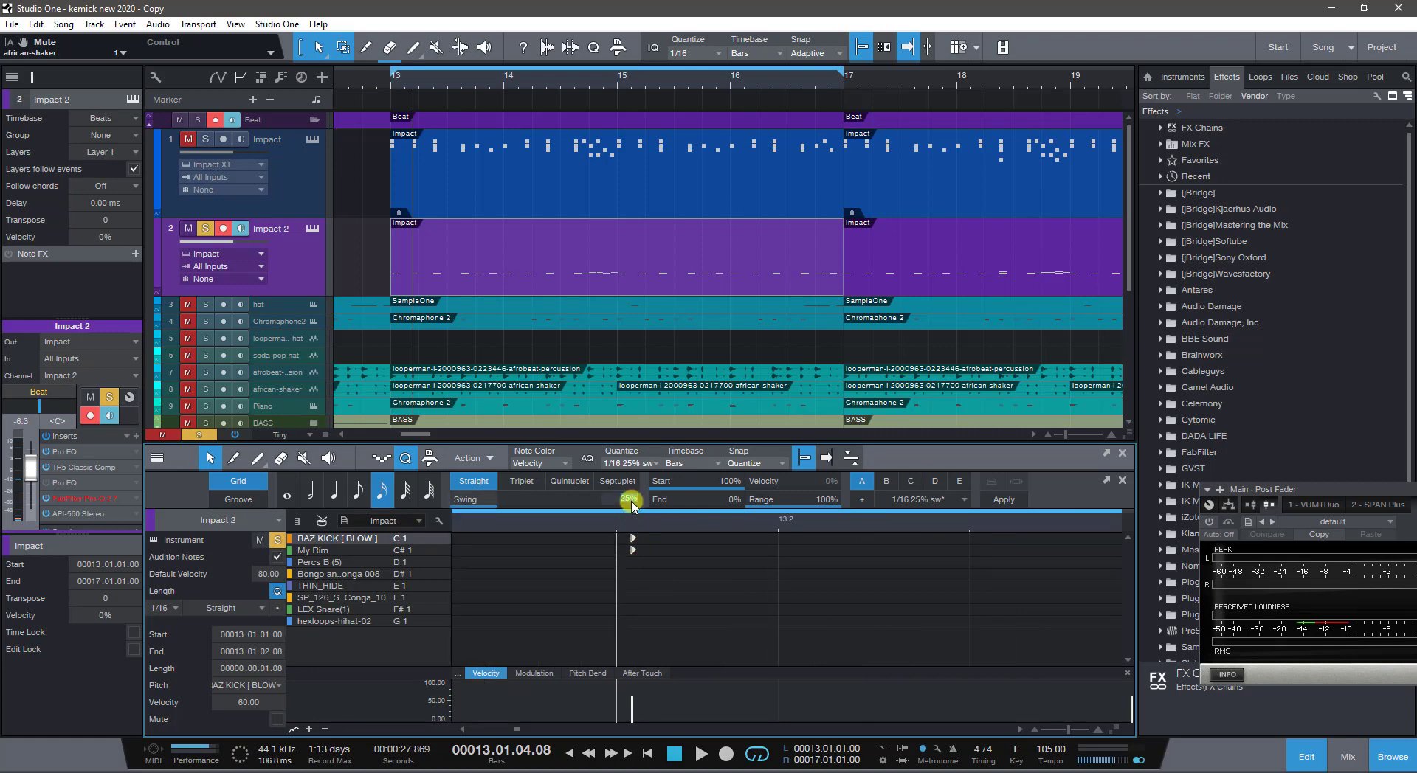
{"action": "mouse_move", "coordinate": [631, 503]}
{"action": "left_mouse_down"}
{"action": "mouse_move", "coordinate": [608, 506]}
{"action": "mouse_move", "coordinate": [629, 517]}
{"action": "mouse_move", "coordinate": [620, 555]}
{"action": "mouse_move", "coordinate": [627, 507]}
{"action": "left_mouse_up"}
{"action": "left_click", "coordinate": [632, 524]}
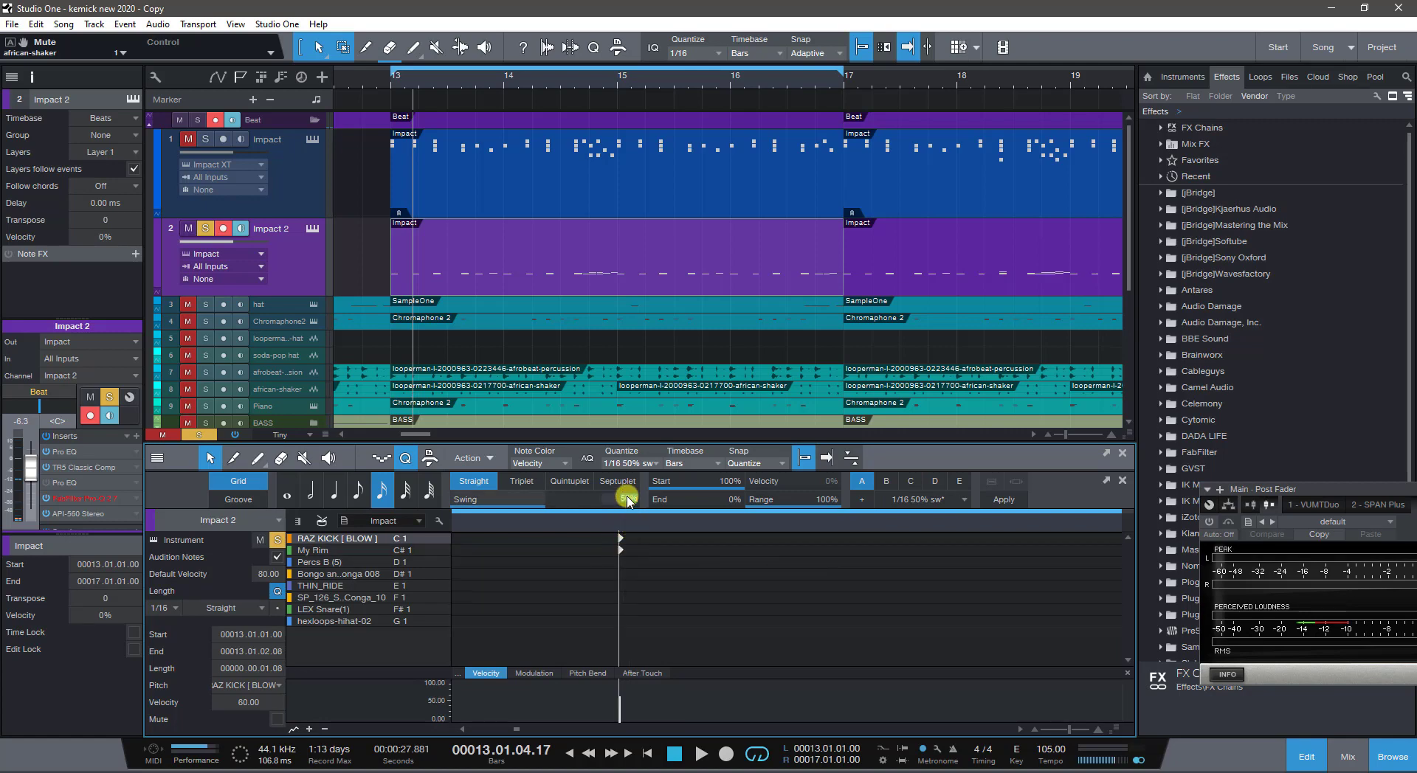
Requantize all bar 13 Impact 2 event notes to 1/16 with 25% swing and deselect them
{"action": "scroll", "coordinate": [628, 501], "scroll_direction": "down", "scroll_amount": 5}
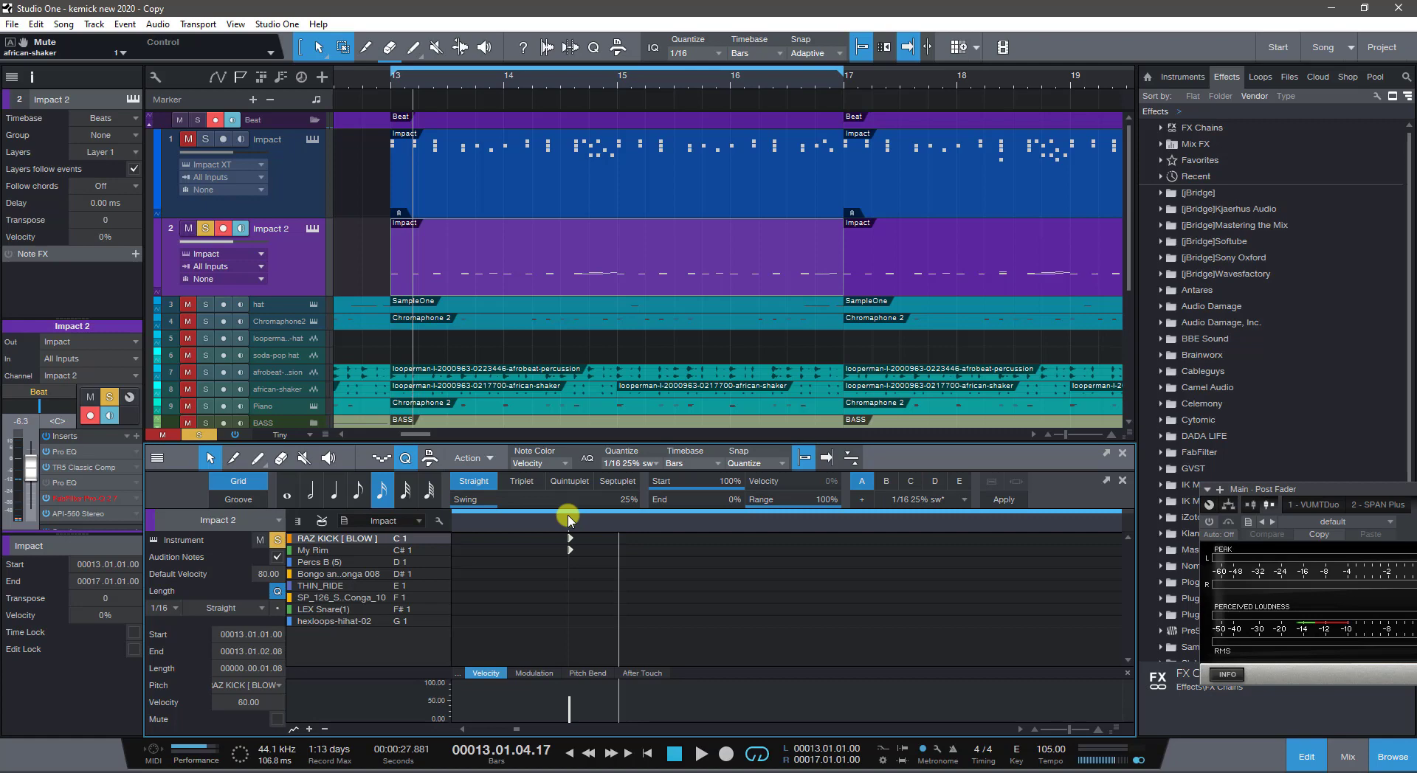
{"action": "left_click_drag", "start_coordinate": [594, 519], "coordinate": [695, 442]}
{"action": "left_click", "coordinate": [701, 613]}
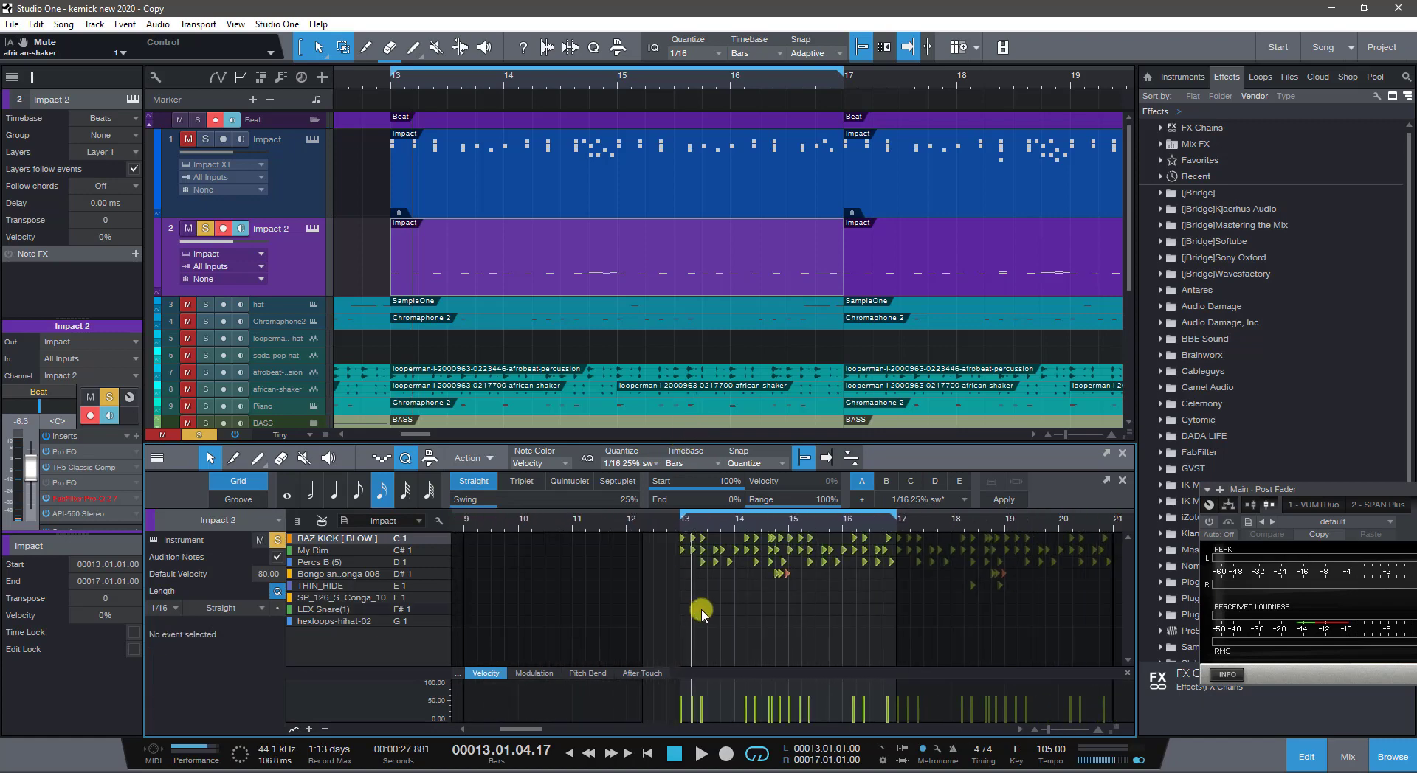
Play the 25% swing Impact 2 pattern from 13.01.01.00, stop it, and select all notes in the event
{"action": "key", "text": "comma"}
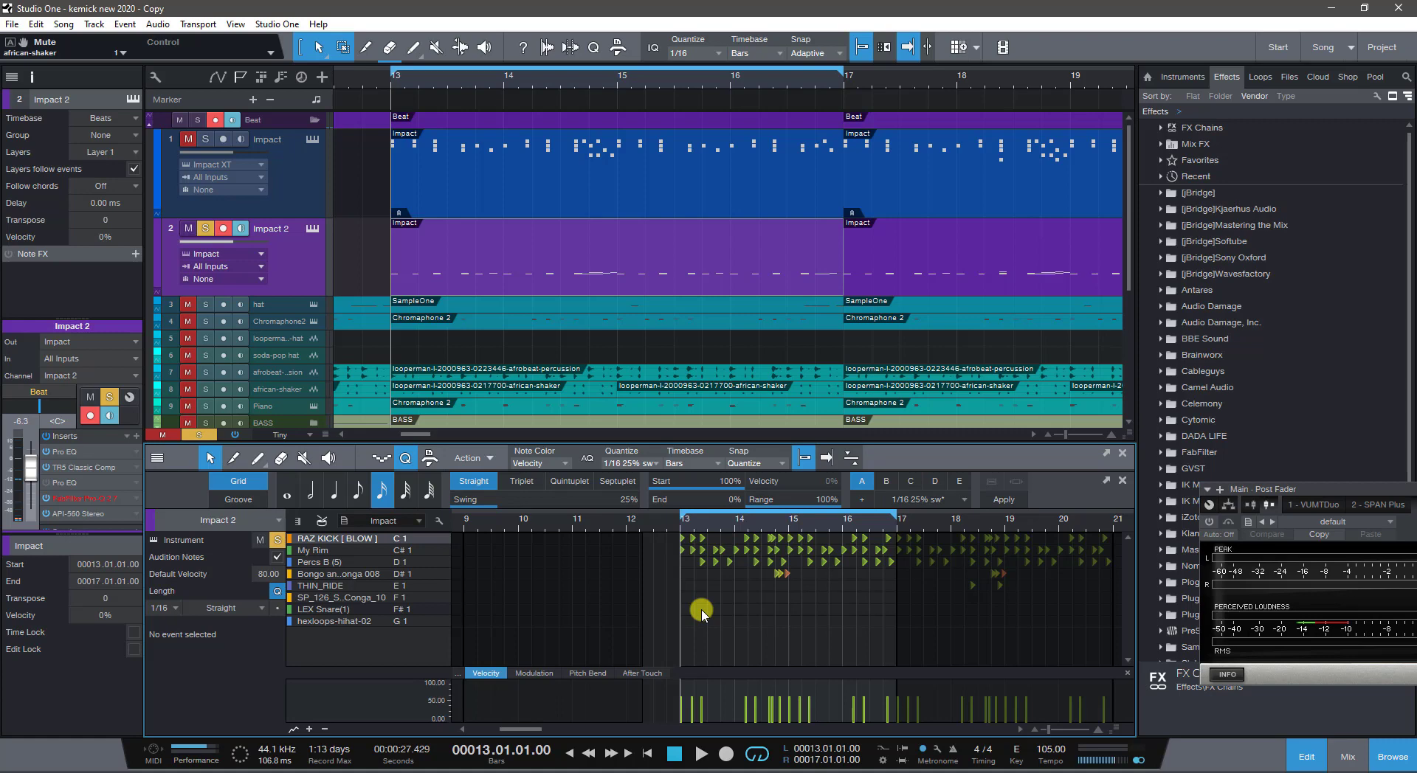
{"action": "key", "text": "space"}
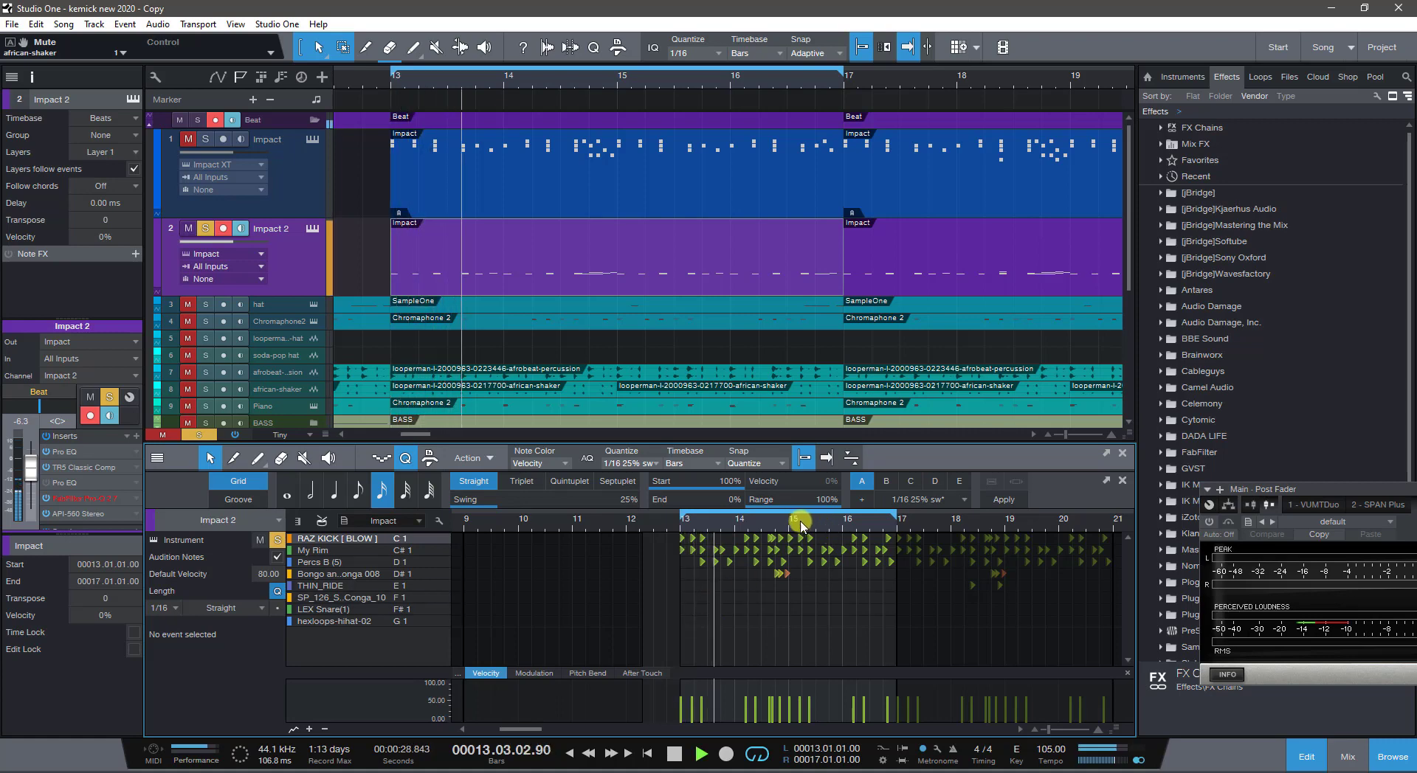
{"action": "left_click_drag", "start_coordinate": [801, 526], "coordinate": [778, 561]}
{"action": "key", "text": "ctrl+a"}
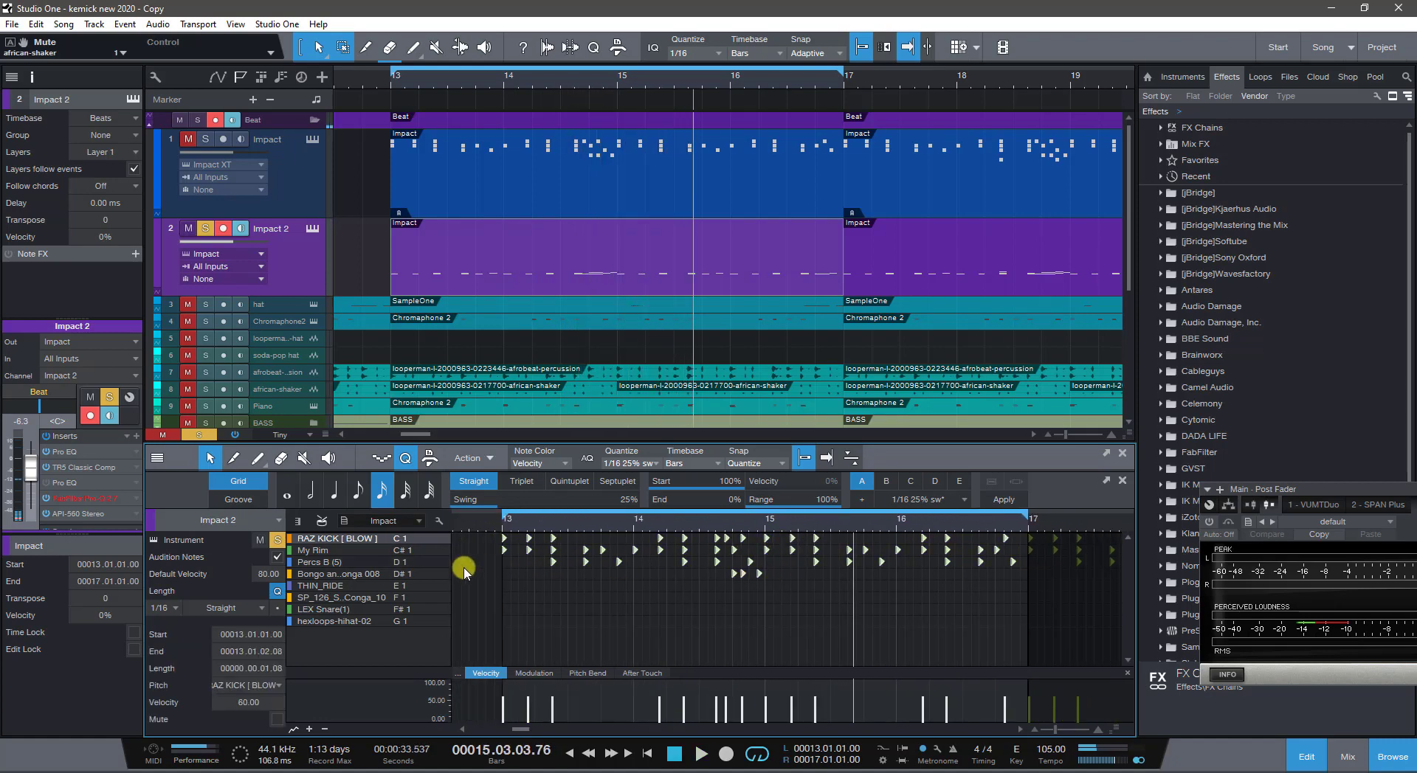
Solo the afrobeat-percussion and african-shaker tracks and play them with the Impact 2 pattern from bar 13
{"action": "left_click_drag", "start_coordinate": [490, 529], "coordinate": [502, 527]}
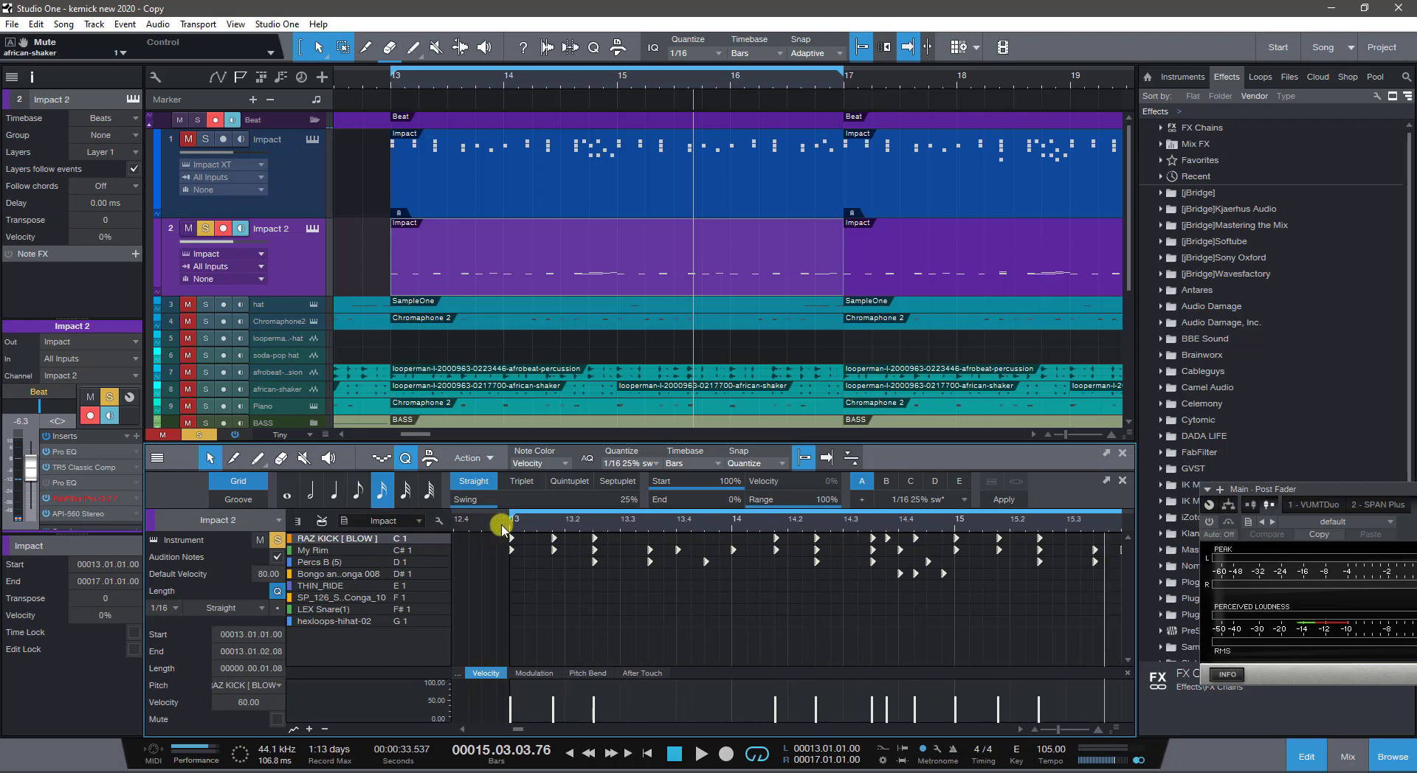
{"action": "scroll", "coordinate": [467, 299], "scroll_direction": "down", "scroll_amount": 3}
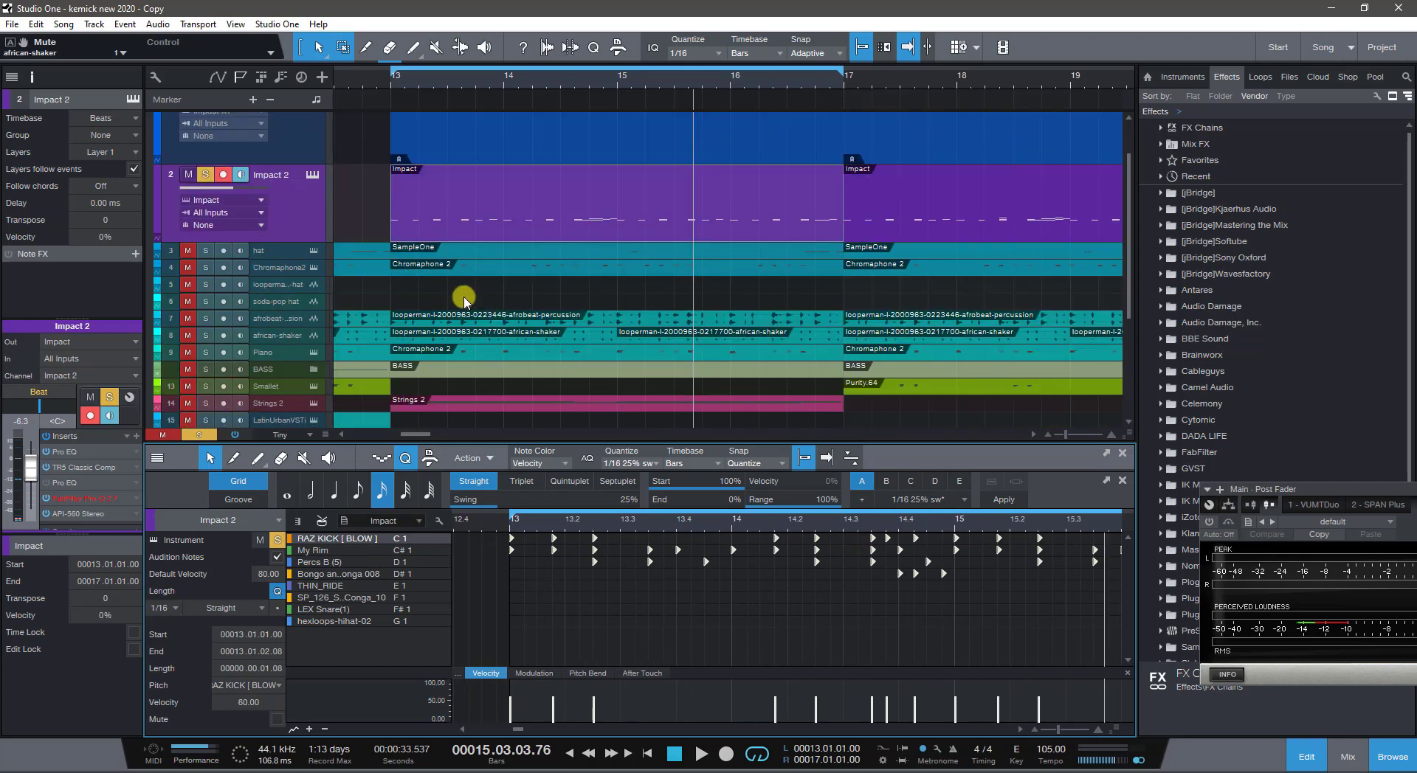
{"action": "left_click", "coordinate": [188, 336]}
{"action": "key", "text": "space"}
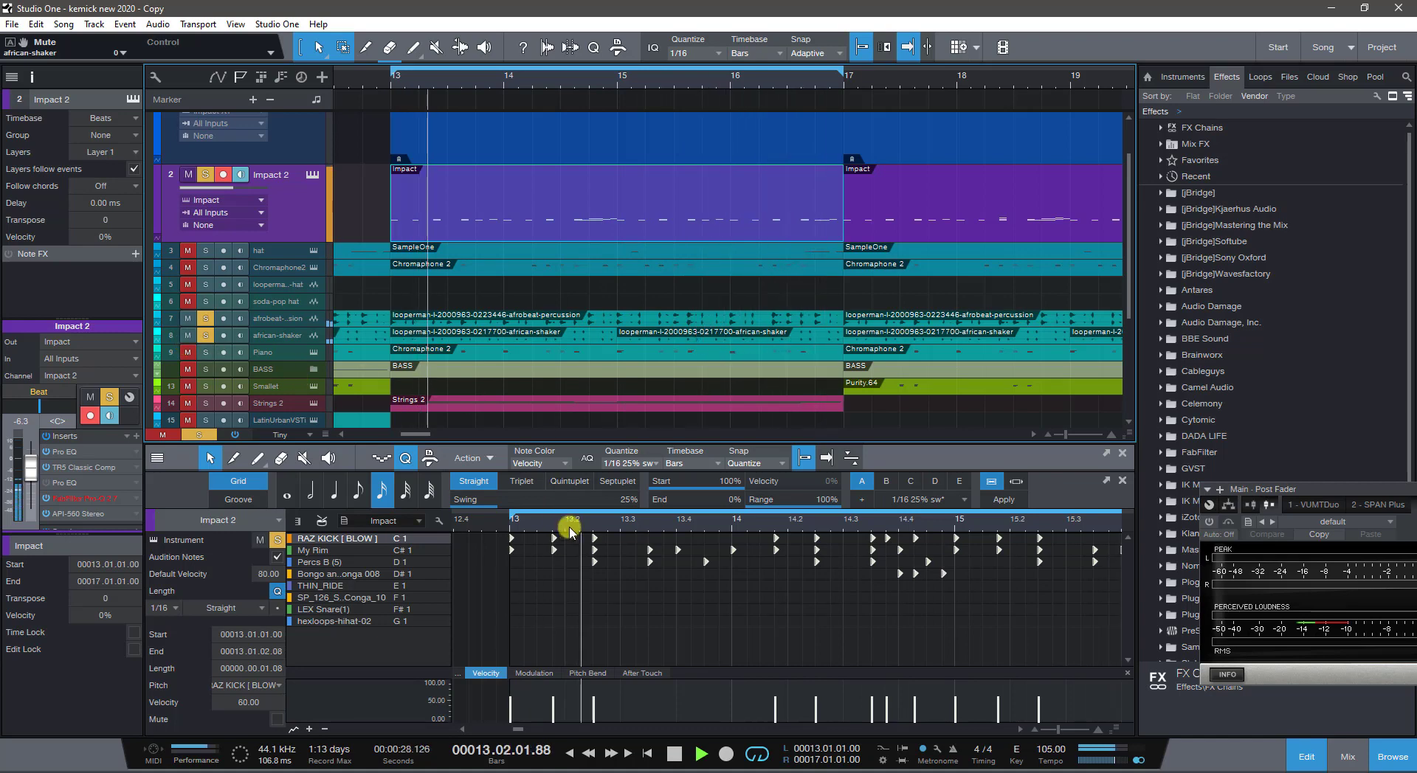
{"action": "scroll", "coordinate": [569, 521], "scroll_direction": "down", "scroll_amount": 3}
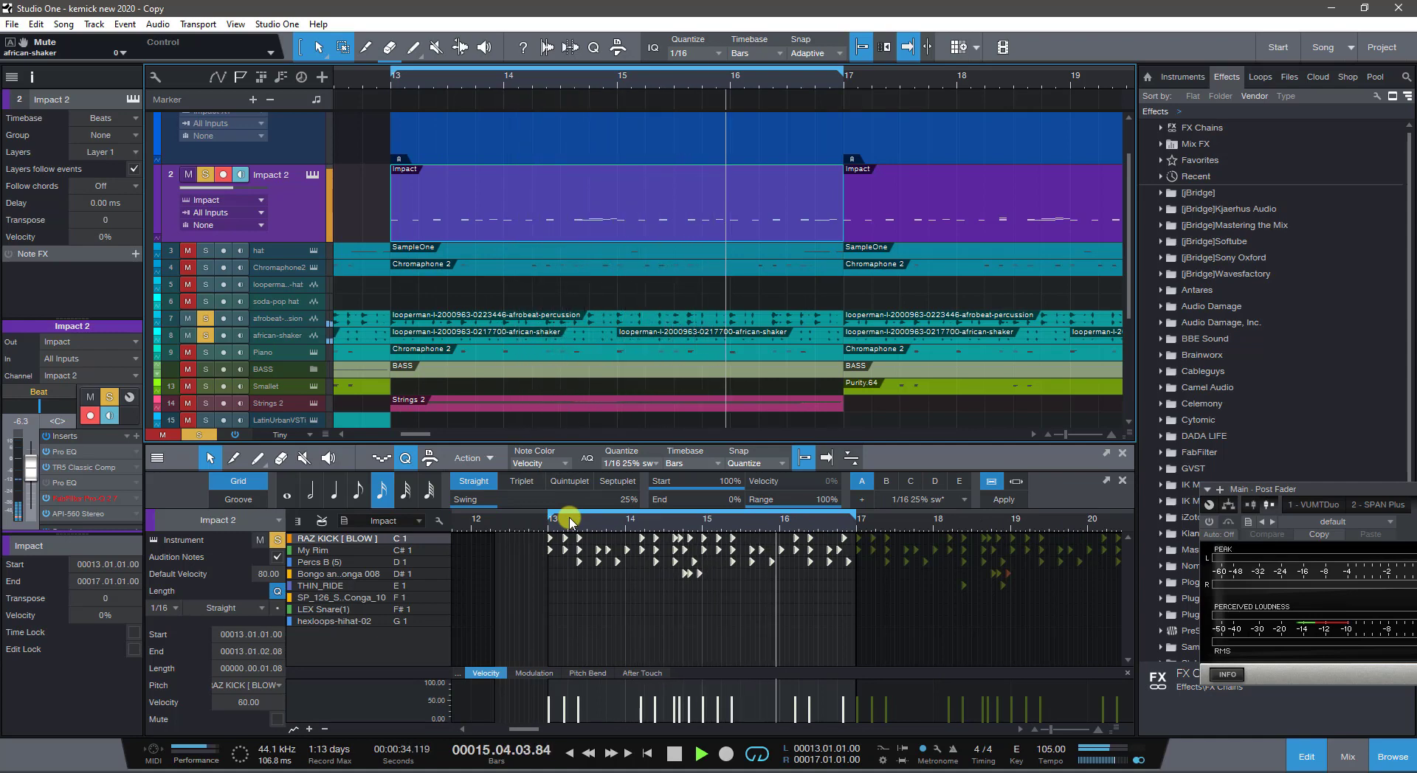
{"action": "key", "text": "space"}
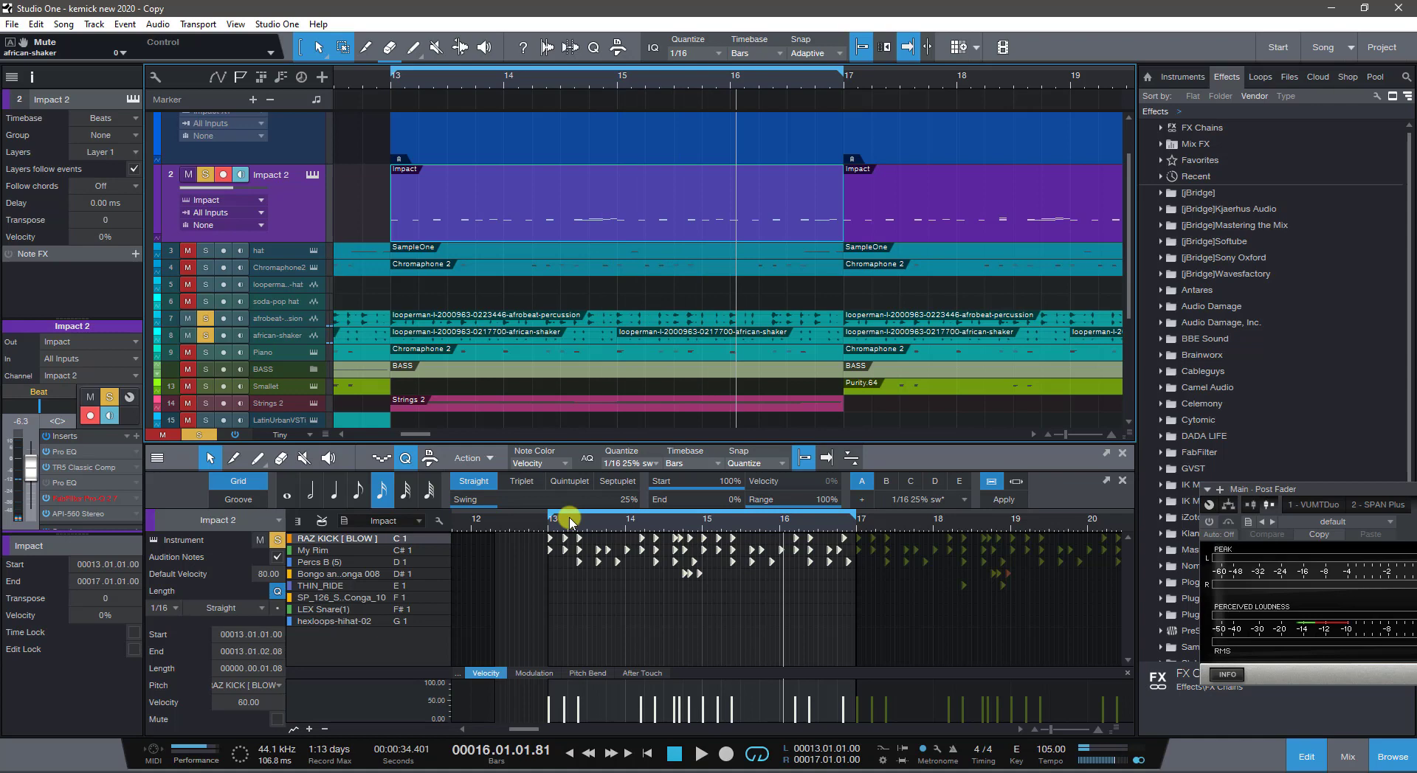
Save the song, close the note editor, and show the whole arrangement
{"action": "key", "text": "ctrl+s"}
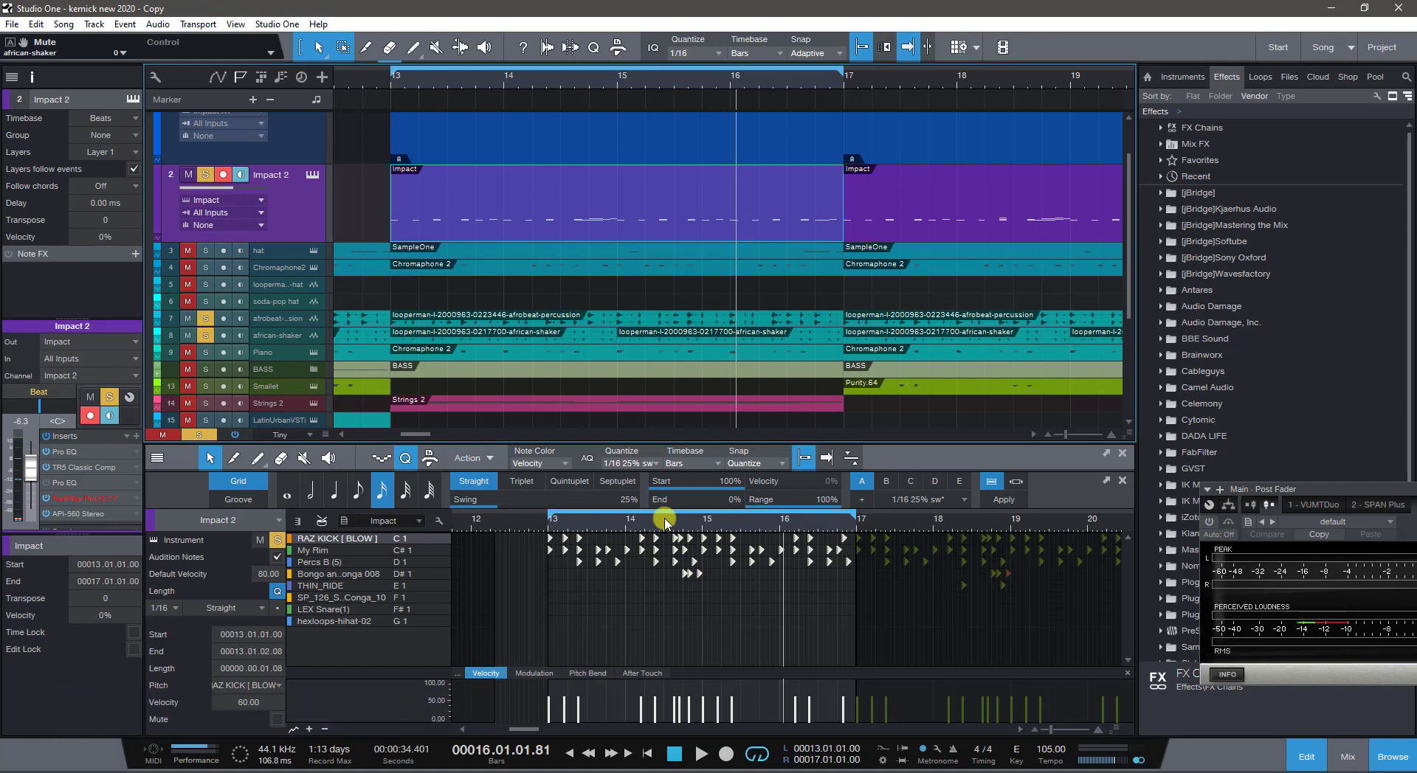
{"action": "scroll", "coordinate": [664, 521], "scroll_direction": "down", "scroll_amount": 2}
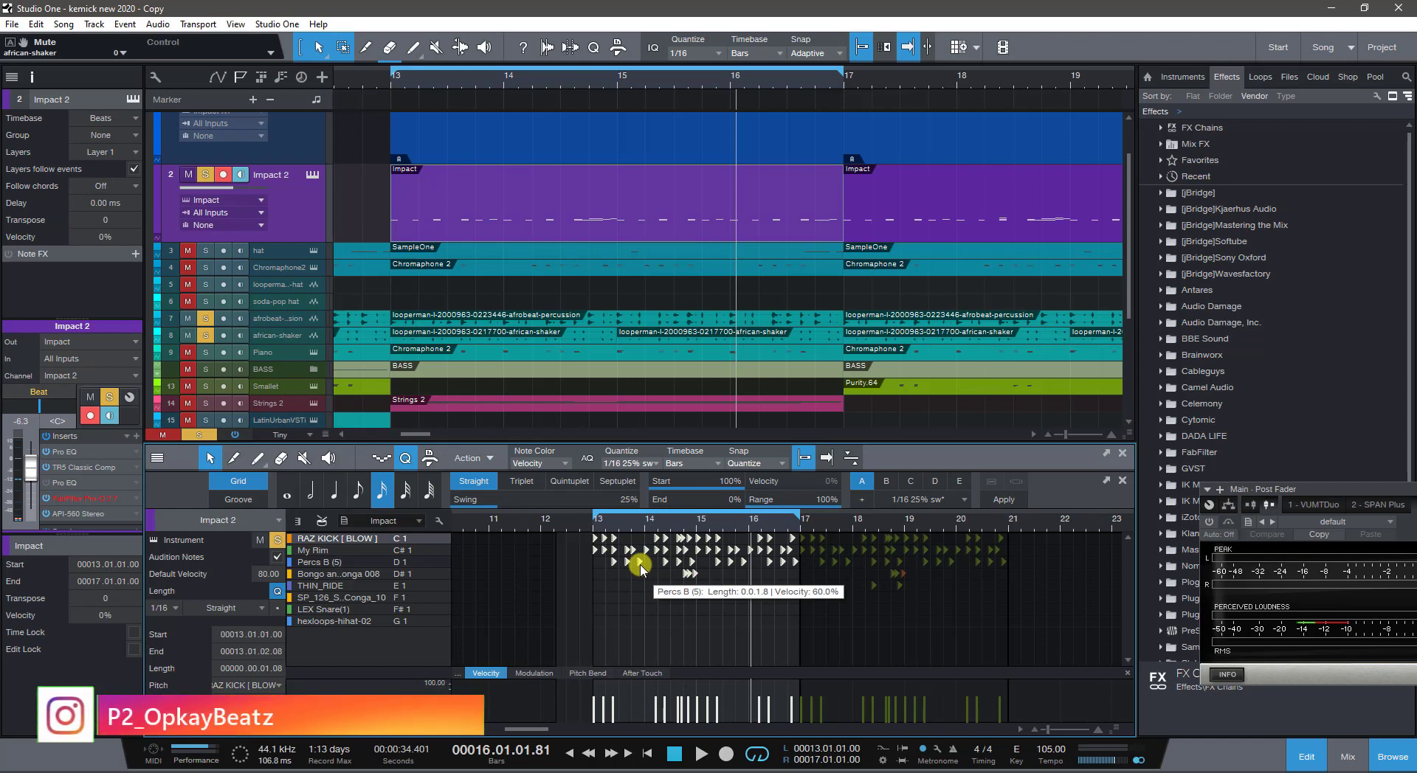
{"action": "left_click", "coordinate": [1301, 760]}
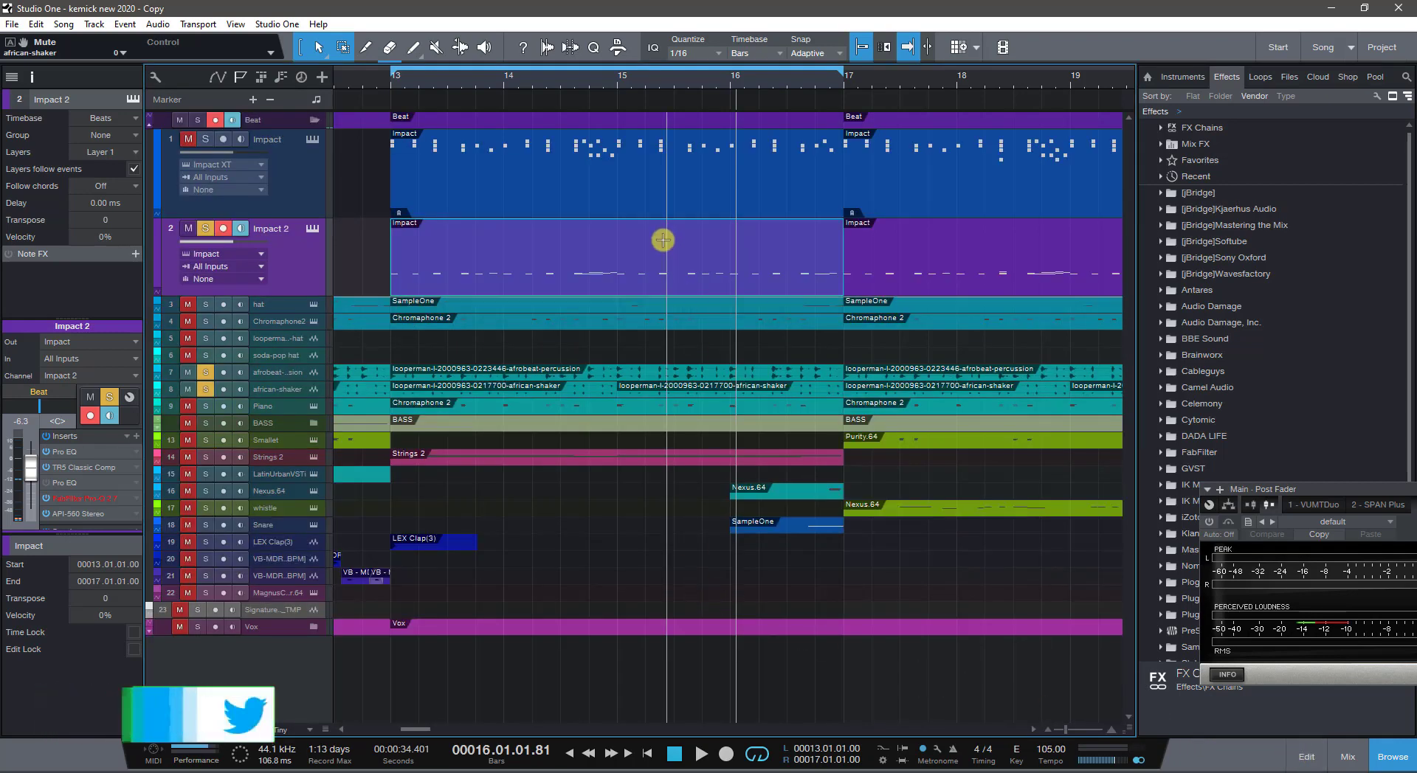
{"action": "key", "text": "z"}
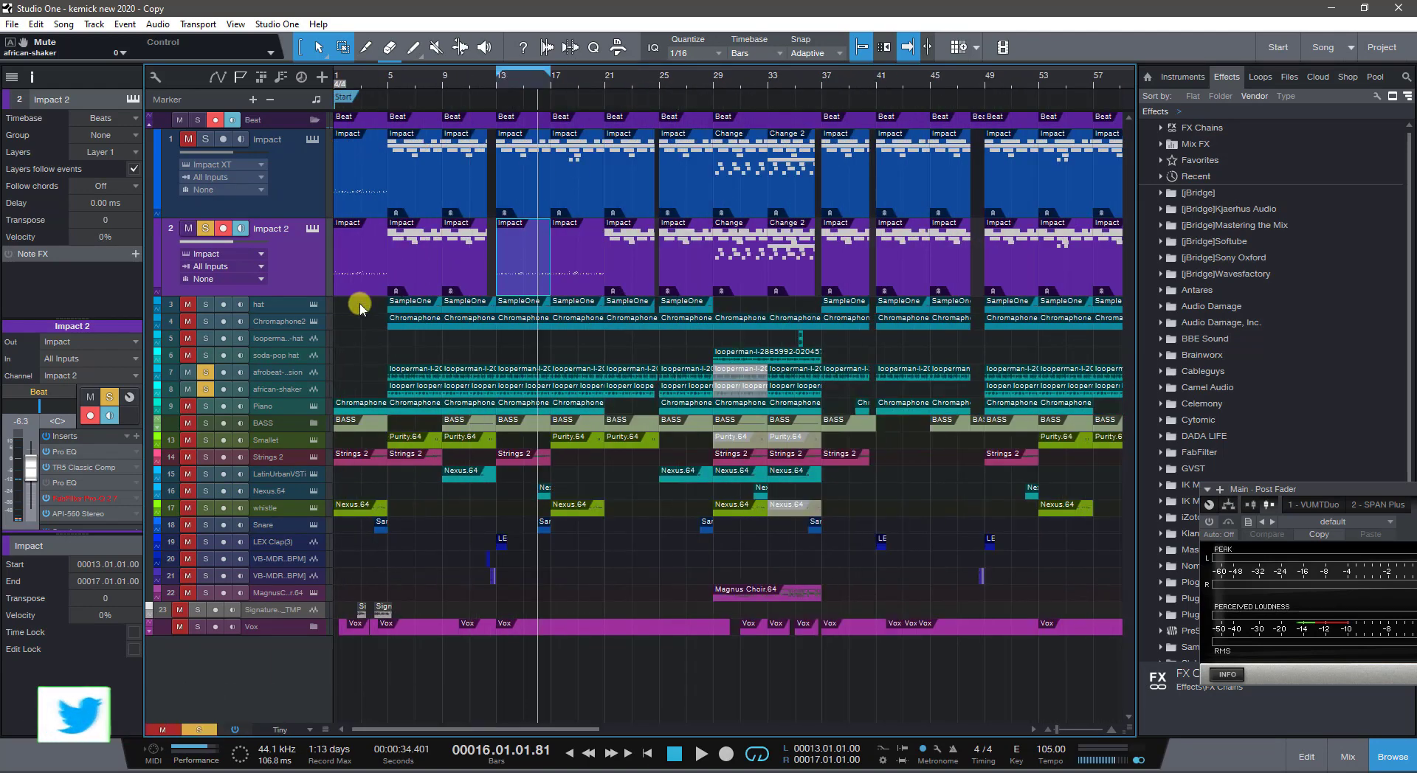
Clear all track solos and briefly play the full arrangement from bar 16
{"action": "key", "text": "shift+s"}
{"action": "key", "text": "space"}
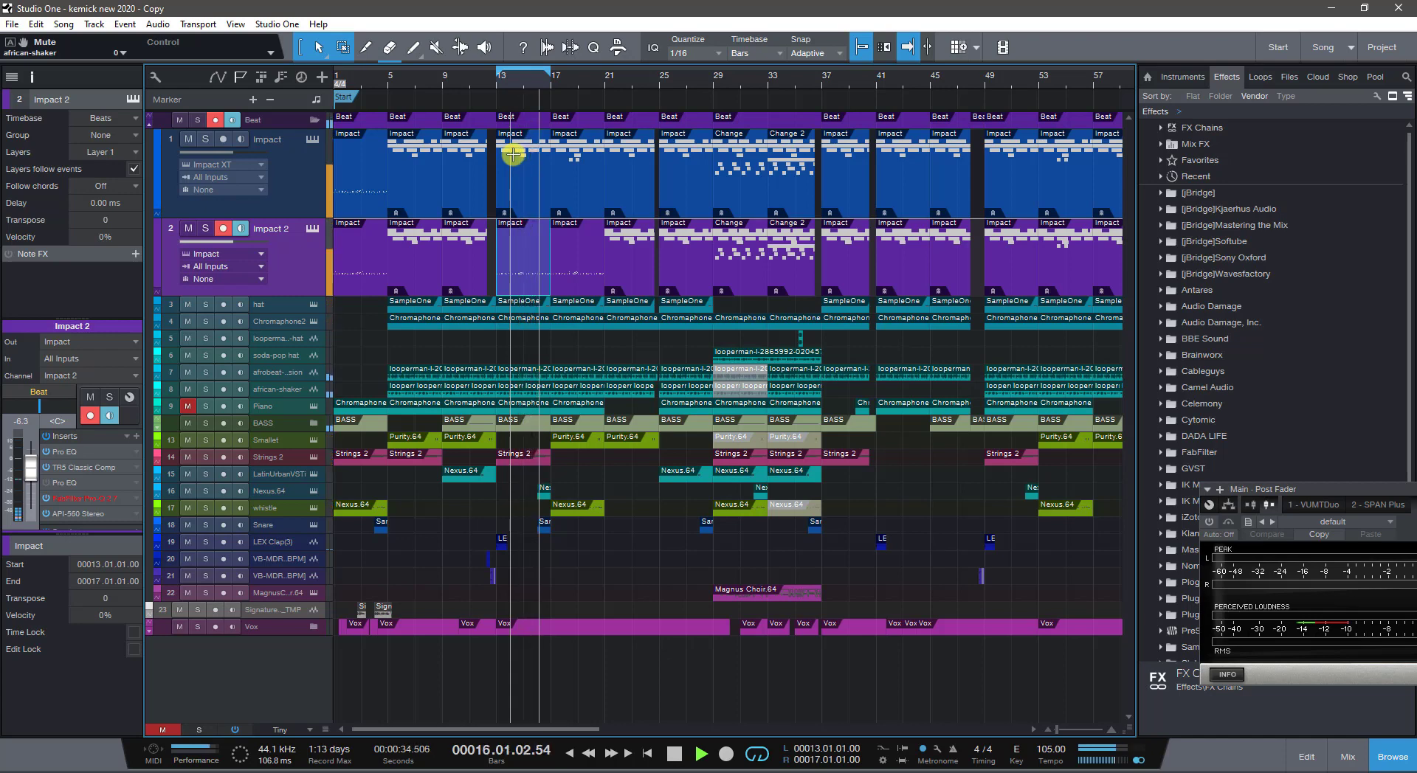
{"action": "key", "text": "space"}
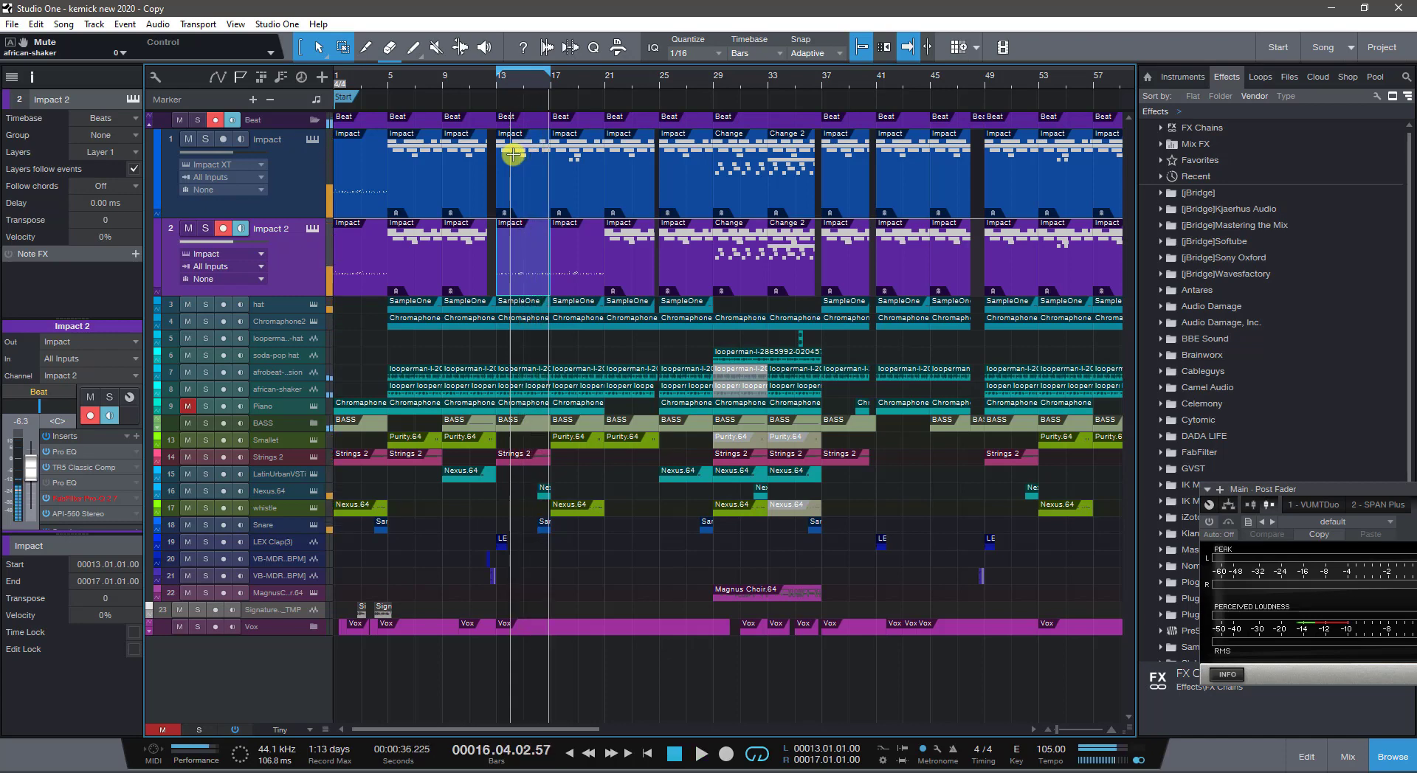